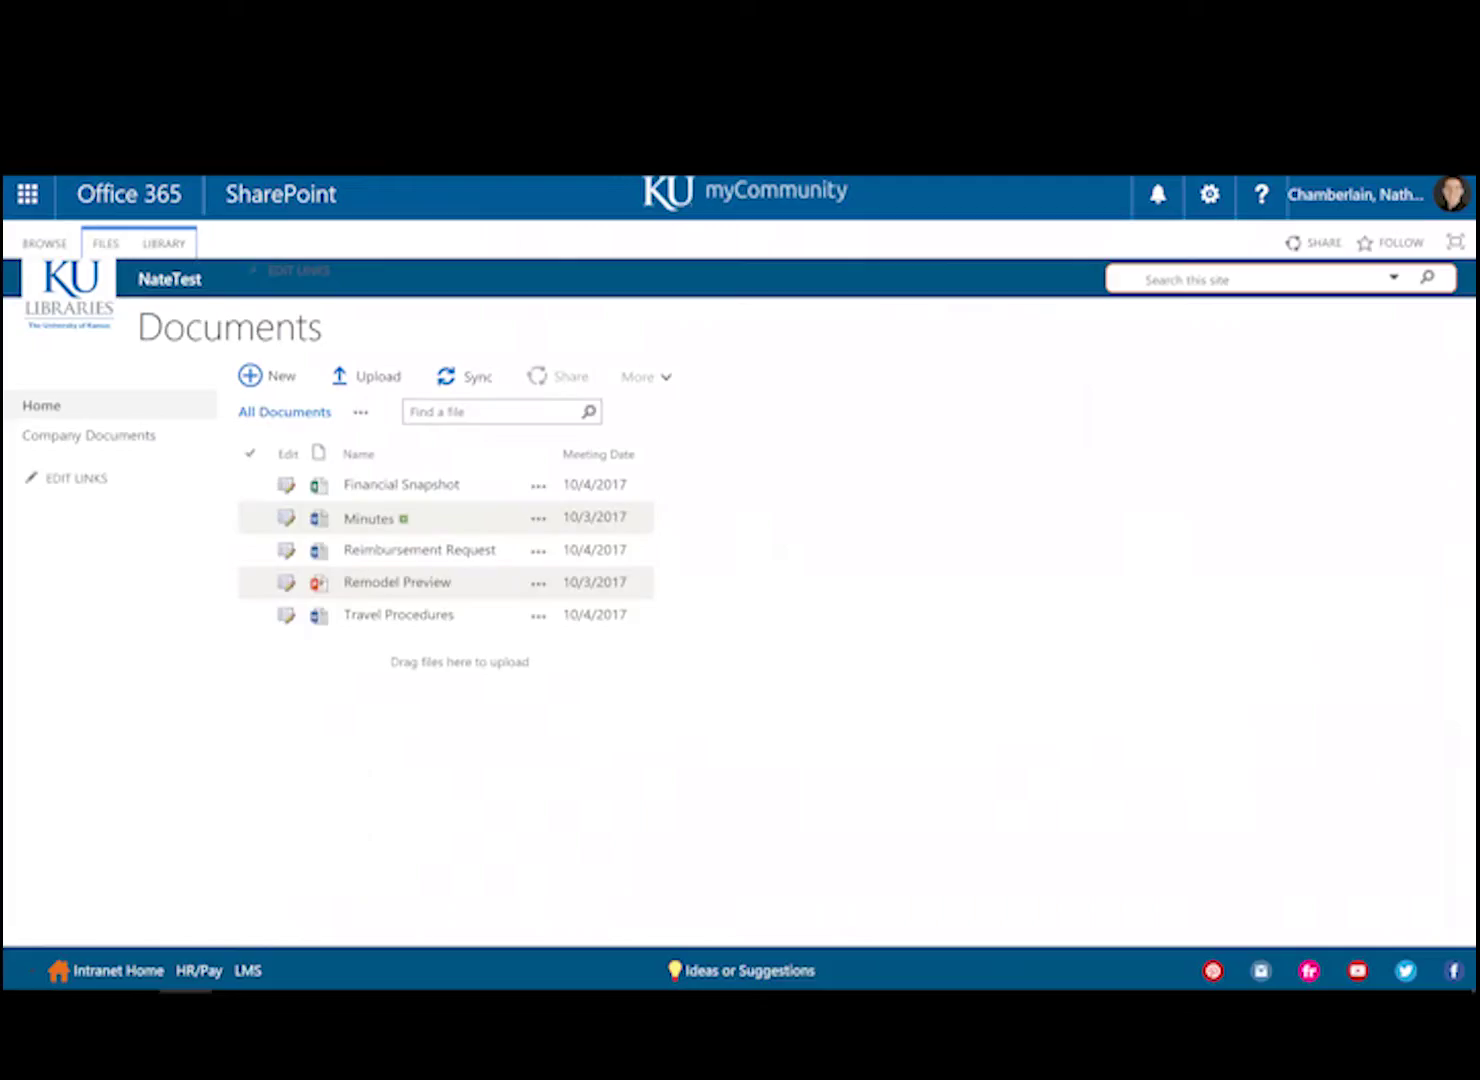
- Check the Minutes document's Publish property in SharePoint, discard the change, then open Company Documents
left_click(469, 530)
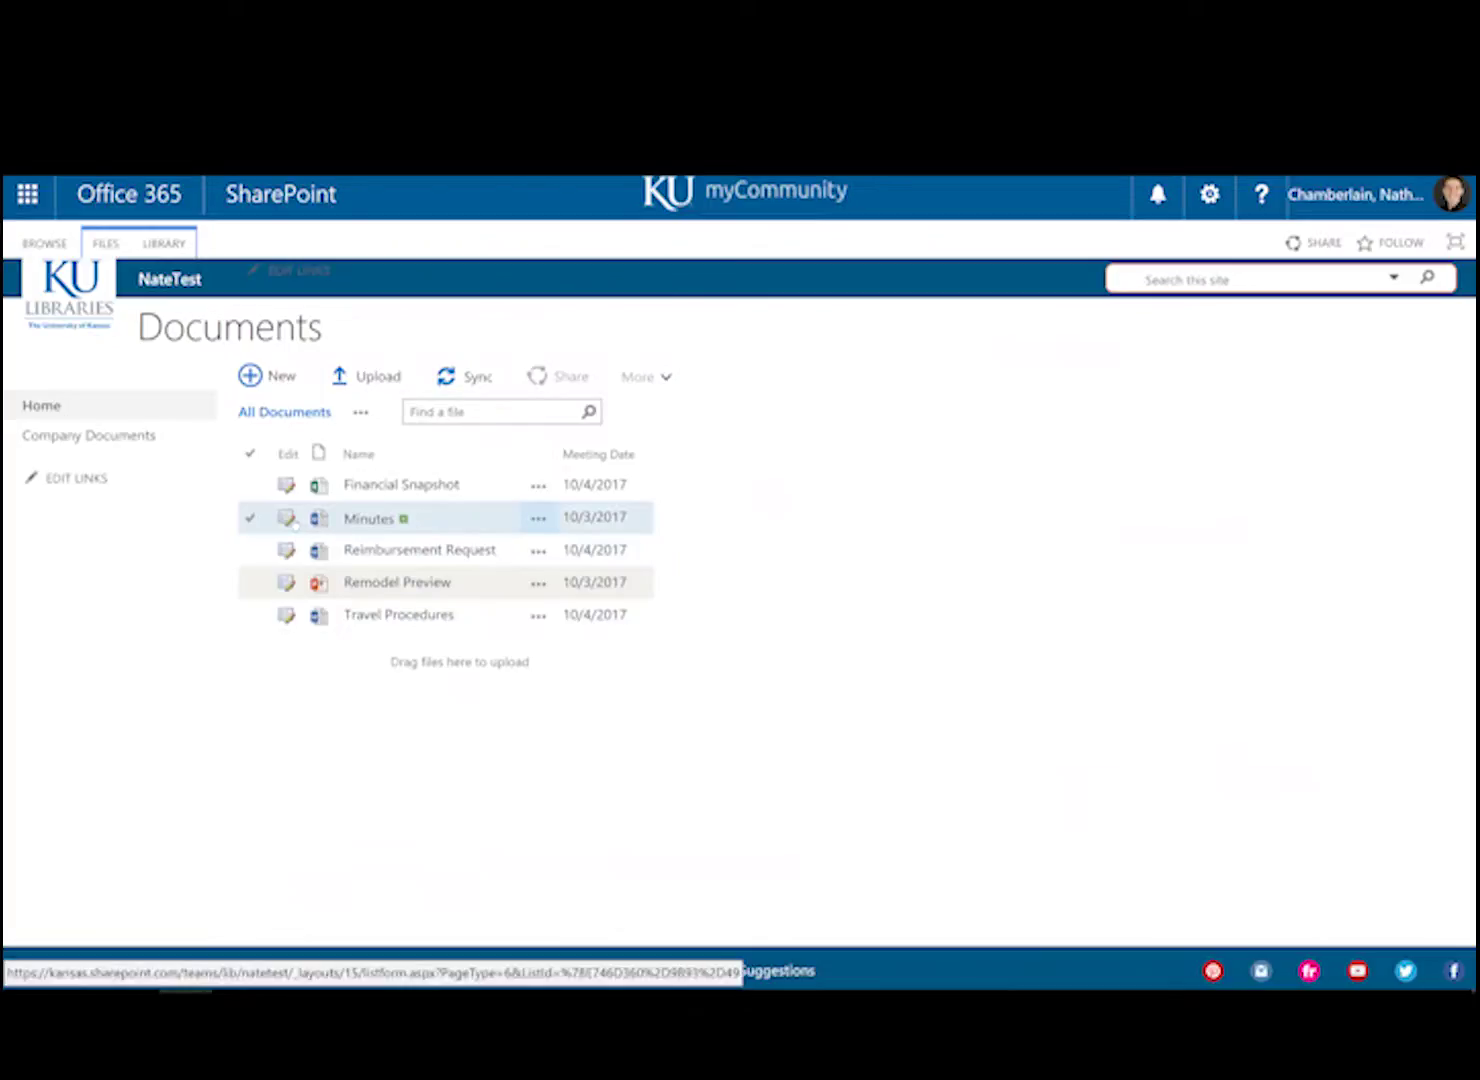
left_click(290, 521)
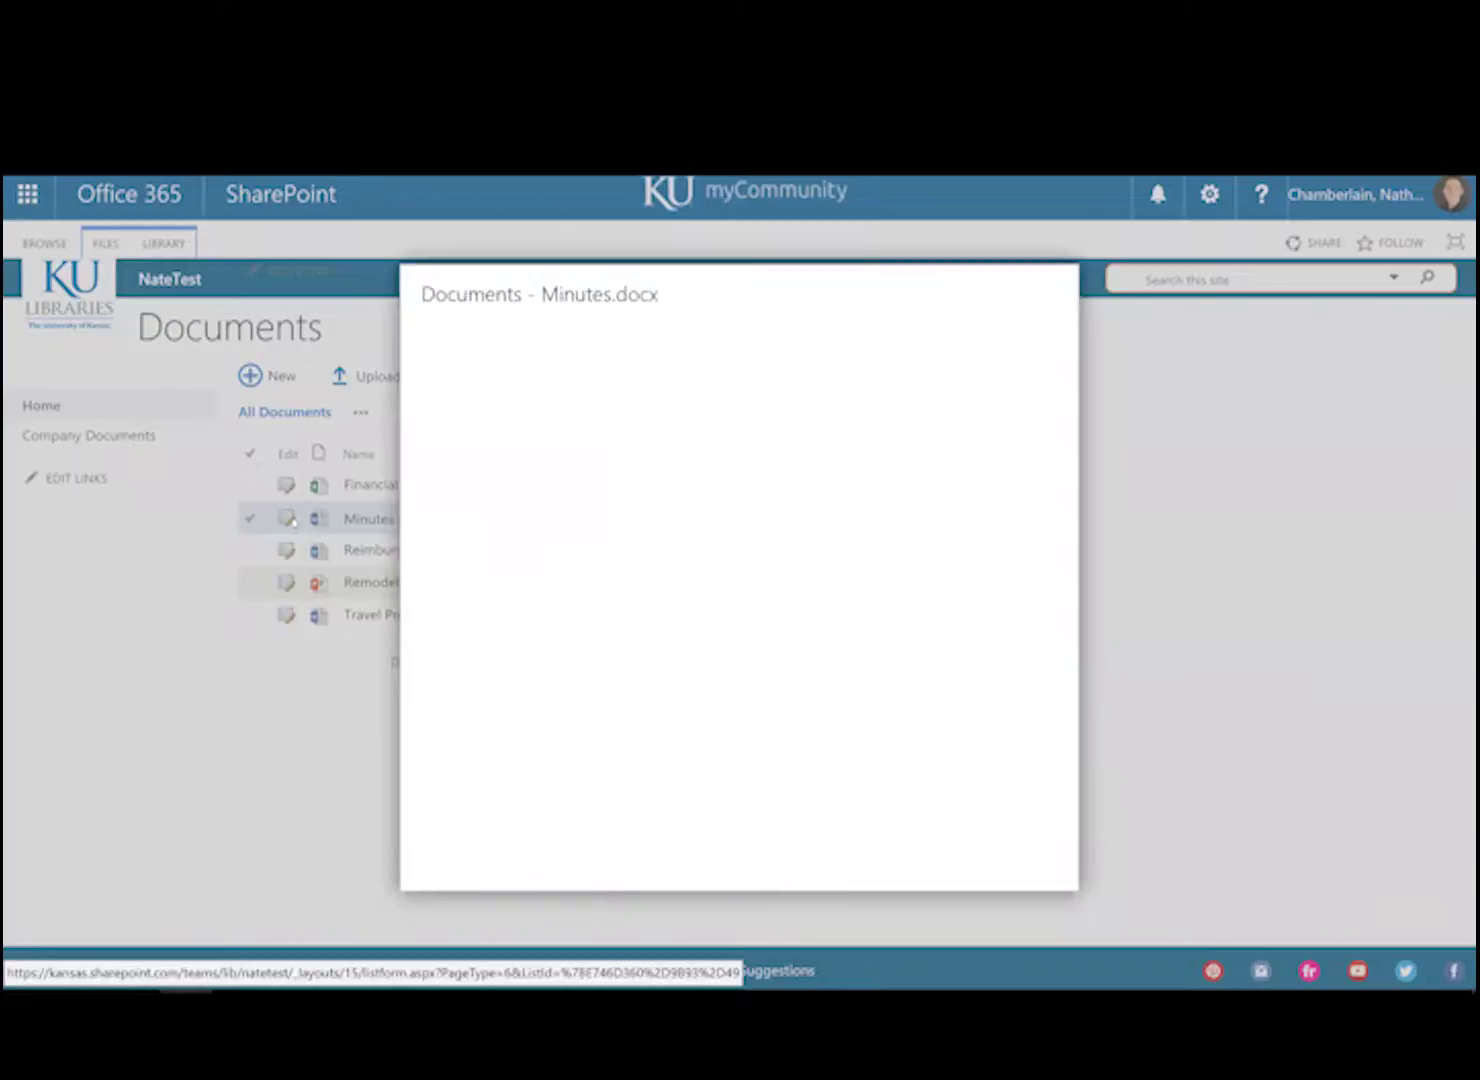
left_click(572, 745)
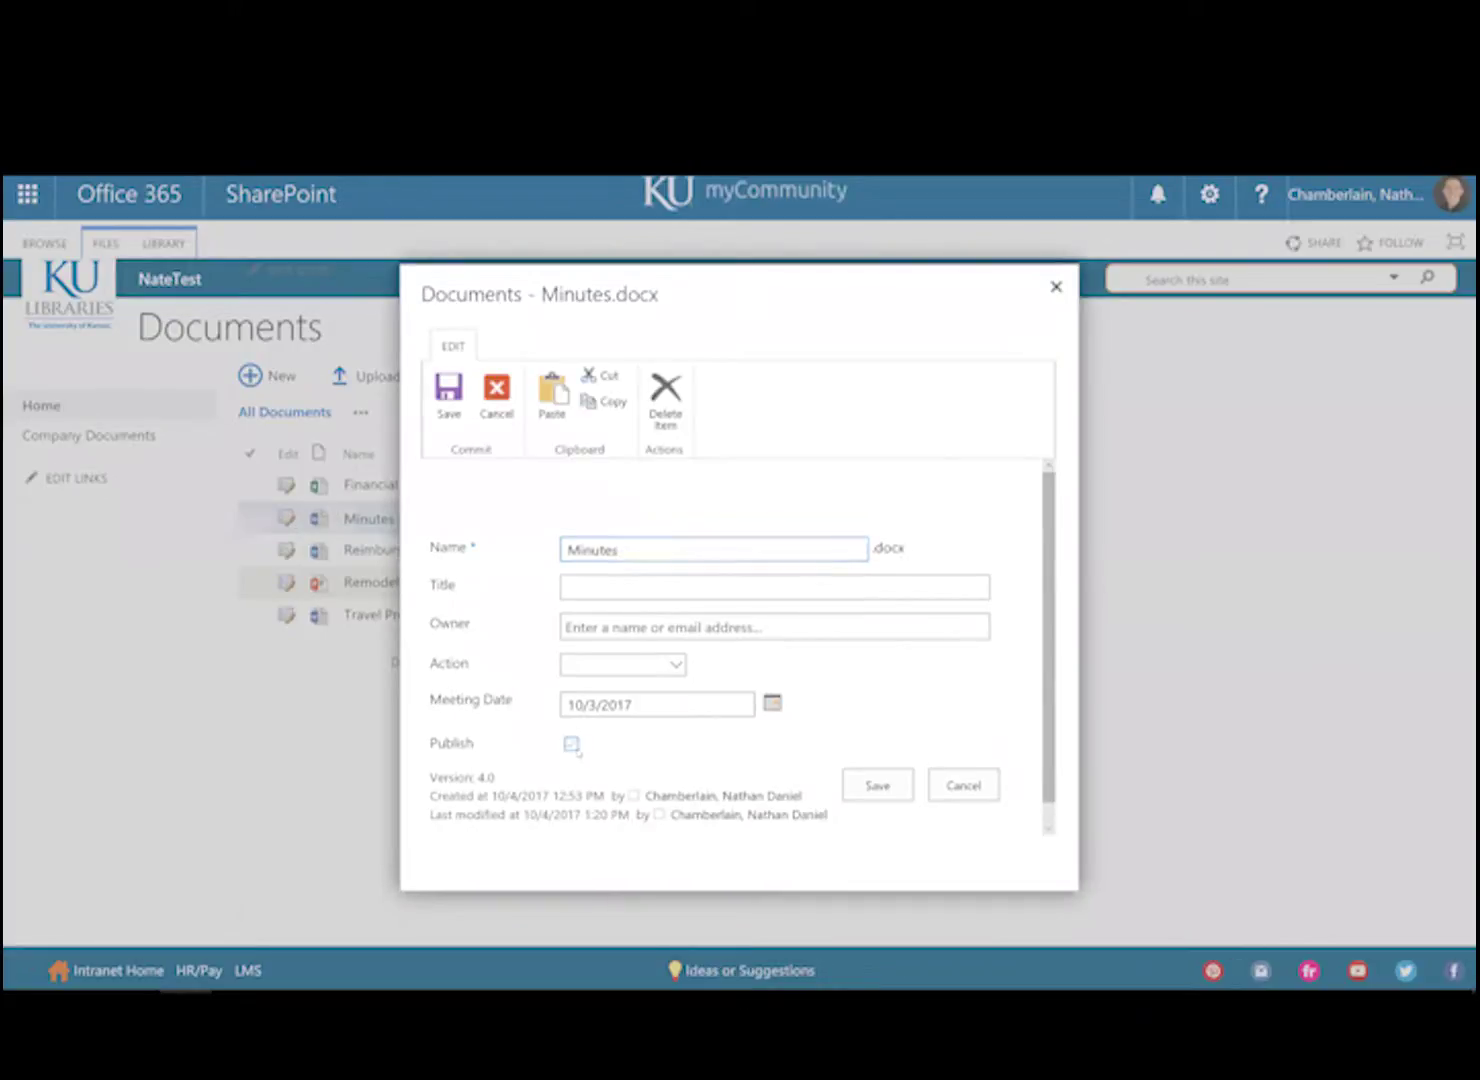
left_click(963, 785)
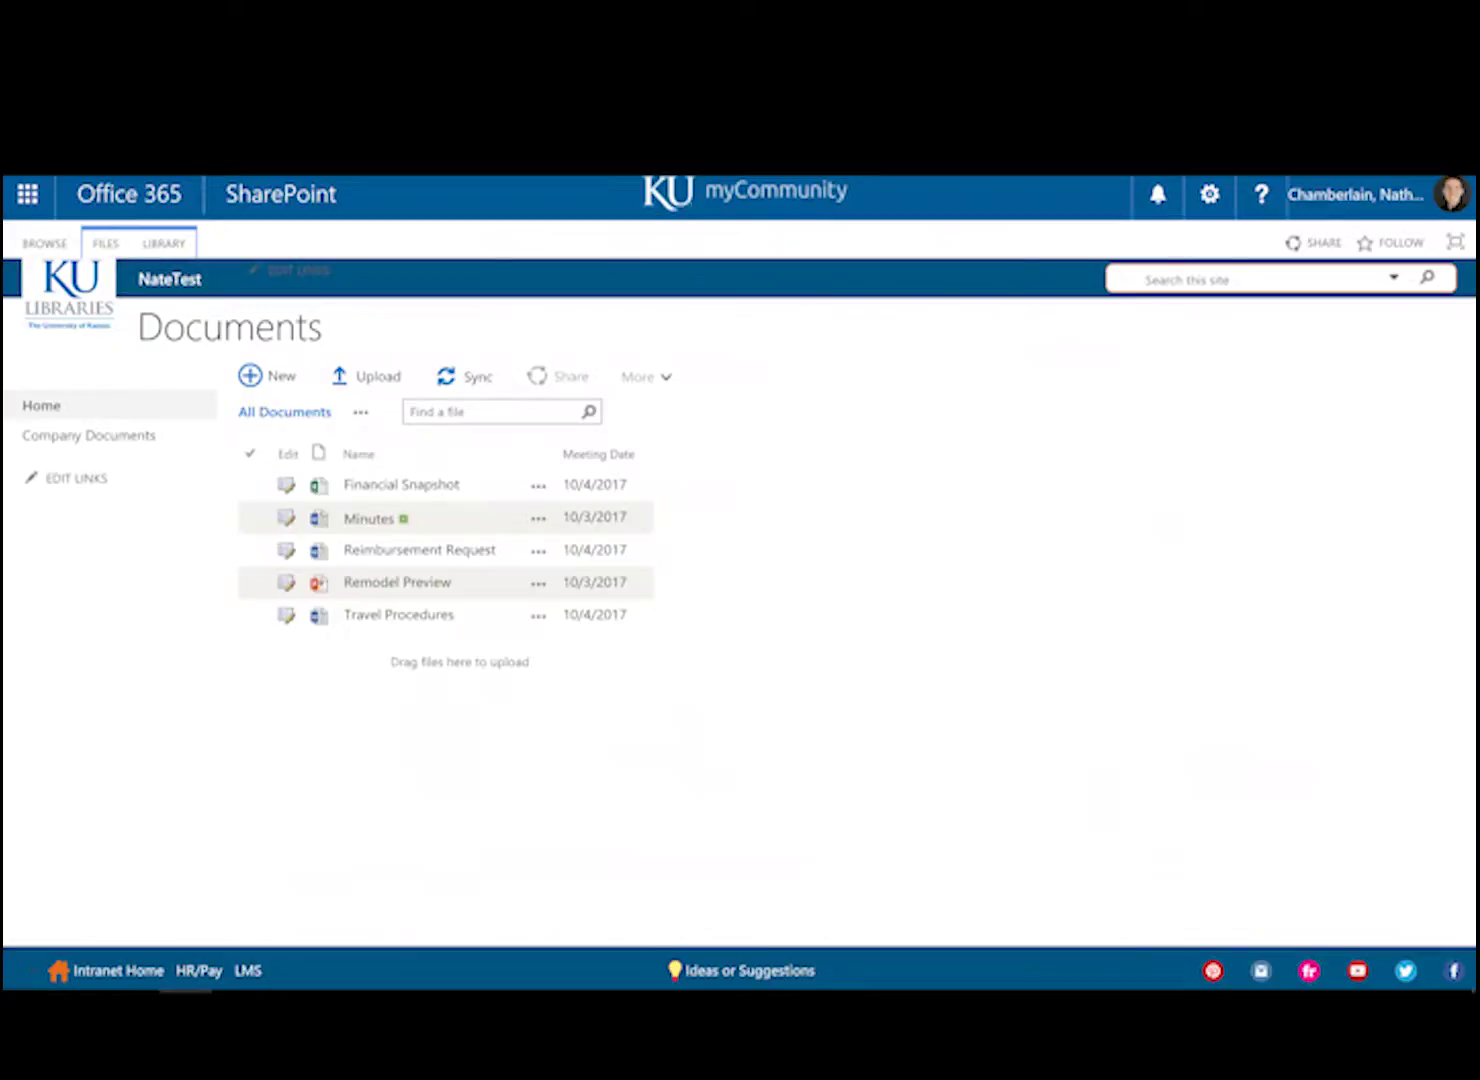
left_click(88, 435)
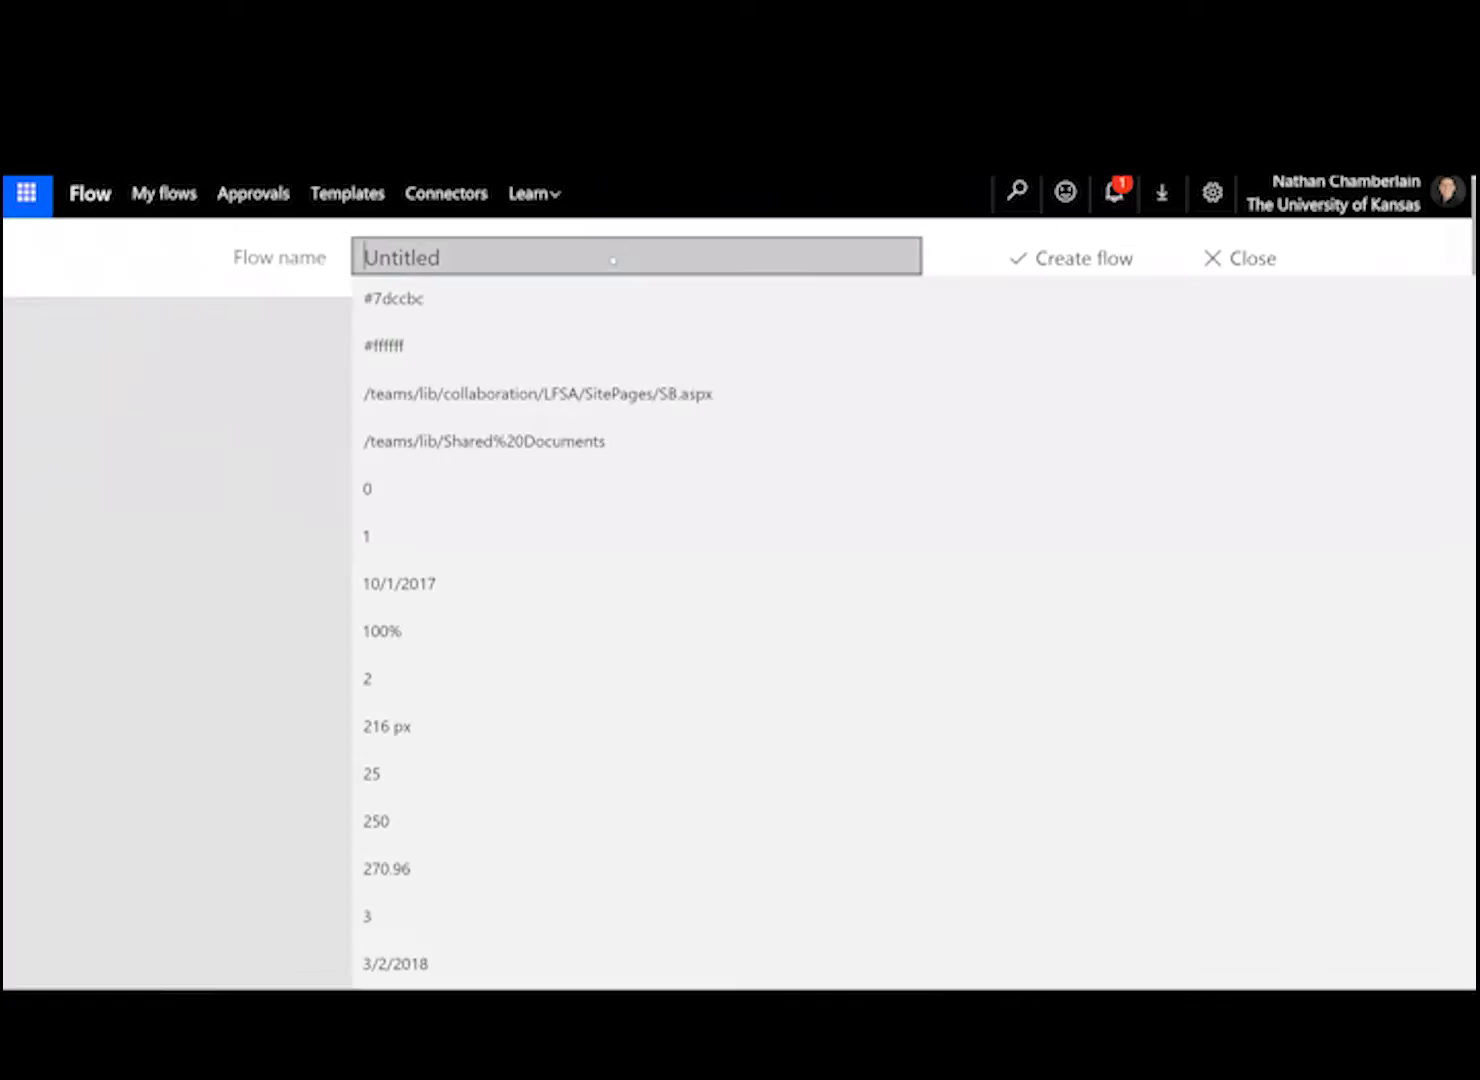
- Name the flow Convert Doc to PDF, trigger it on NateTest Documents file changes, and add a Condition
left_click(612, 258)
type("C")
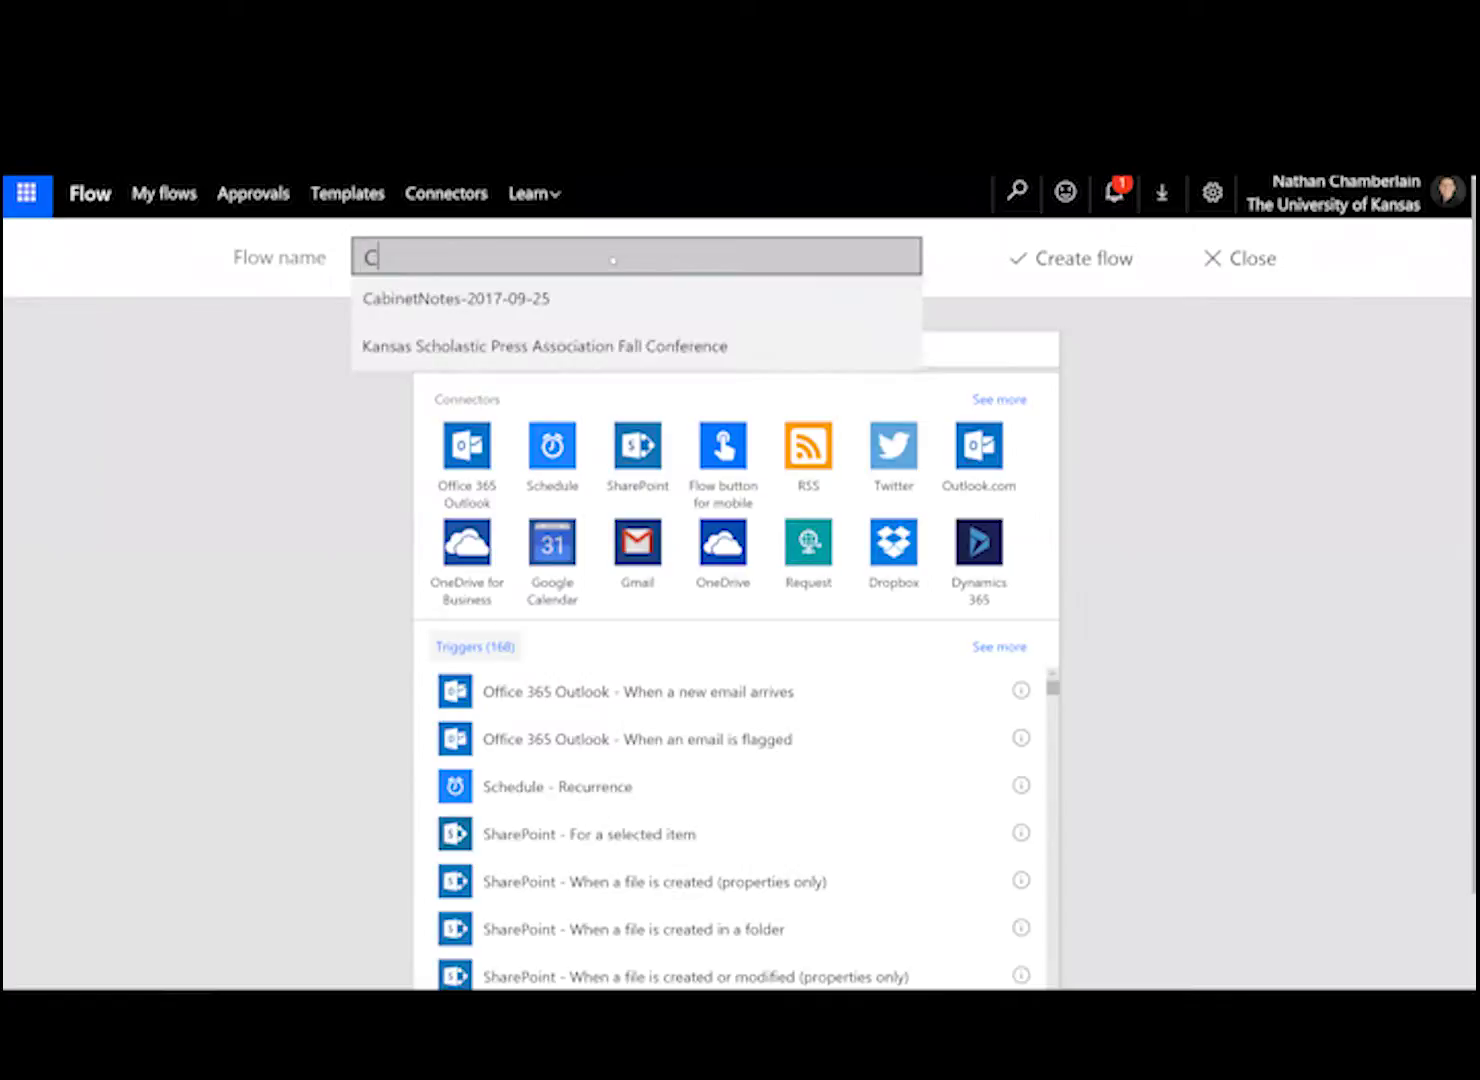
type("onvert Doc to PDF")
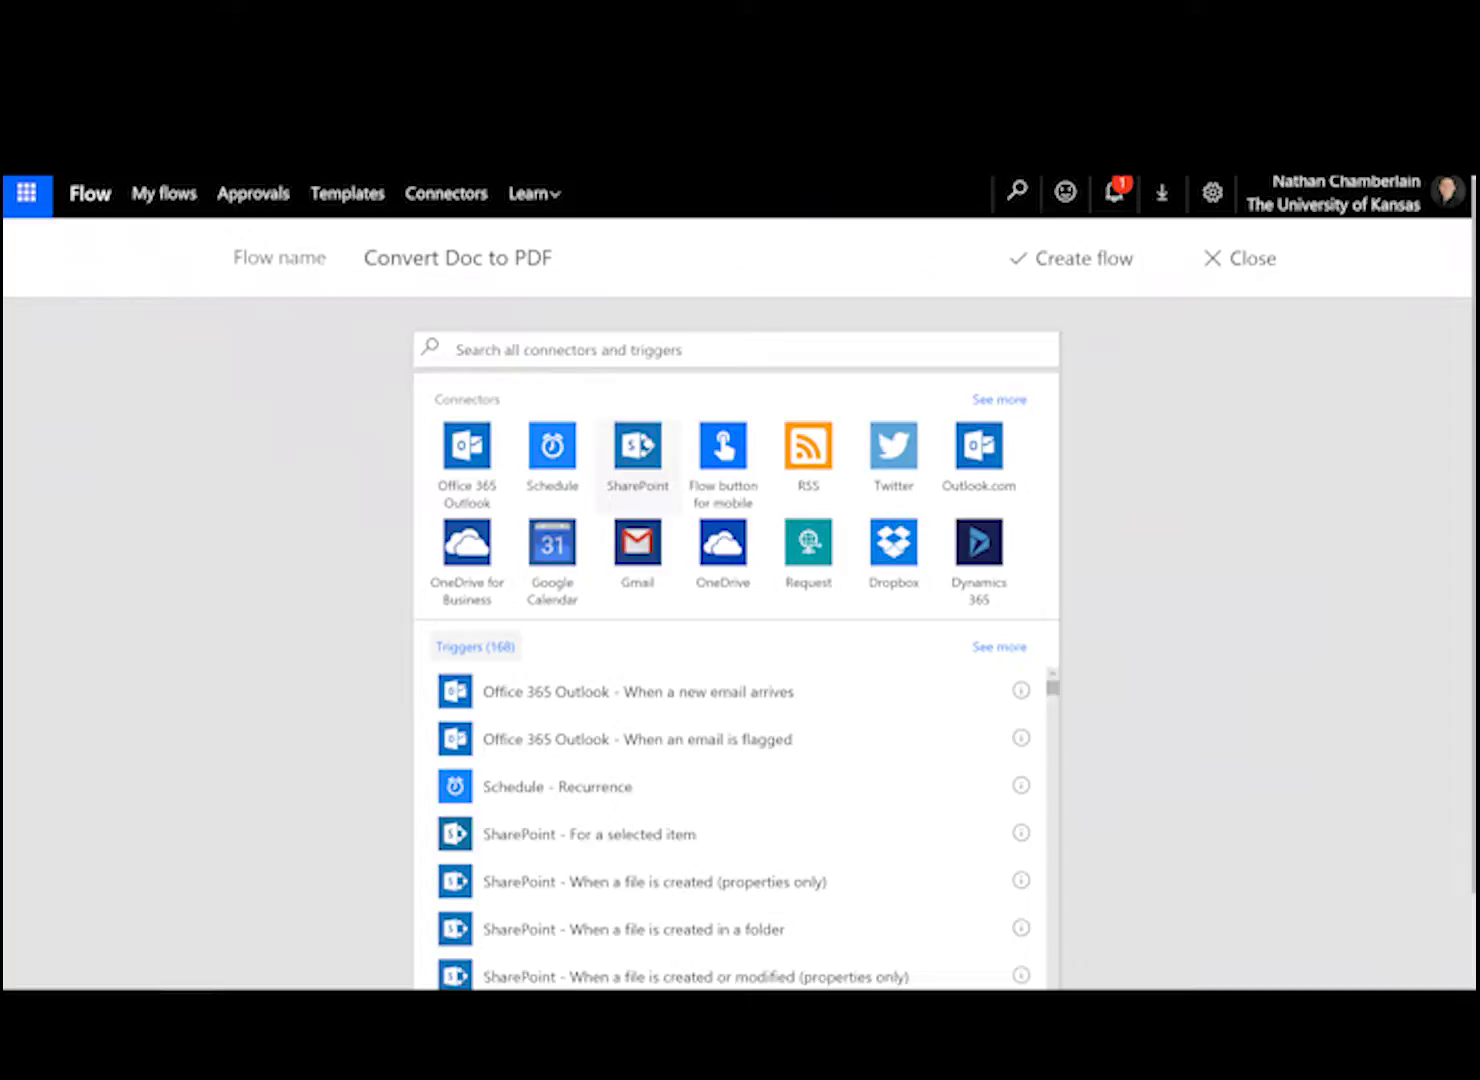
left_click(637, 447)
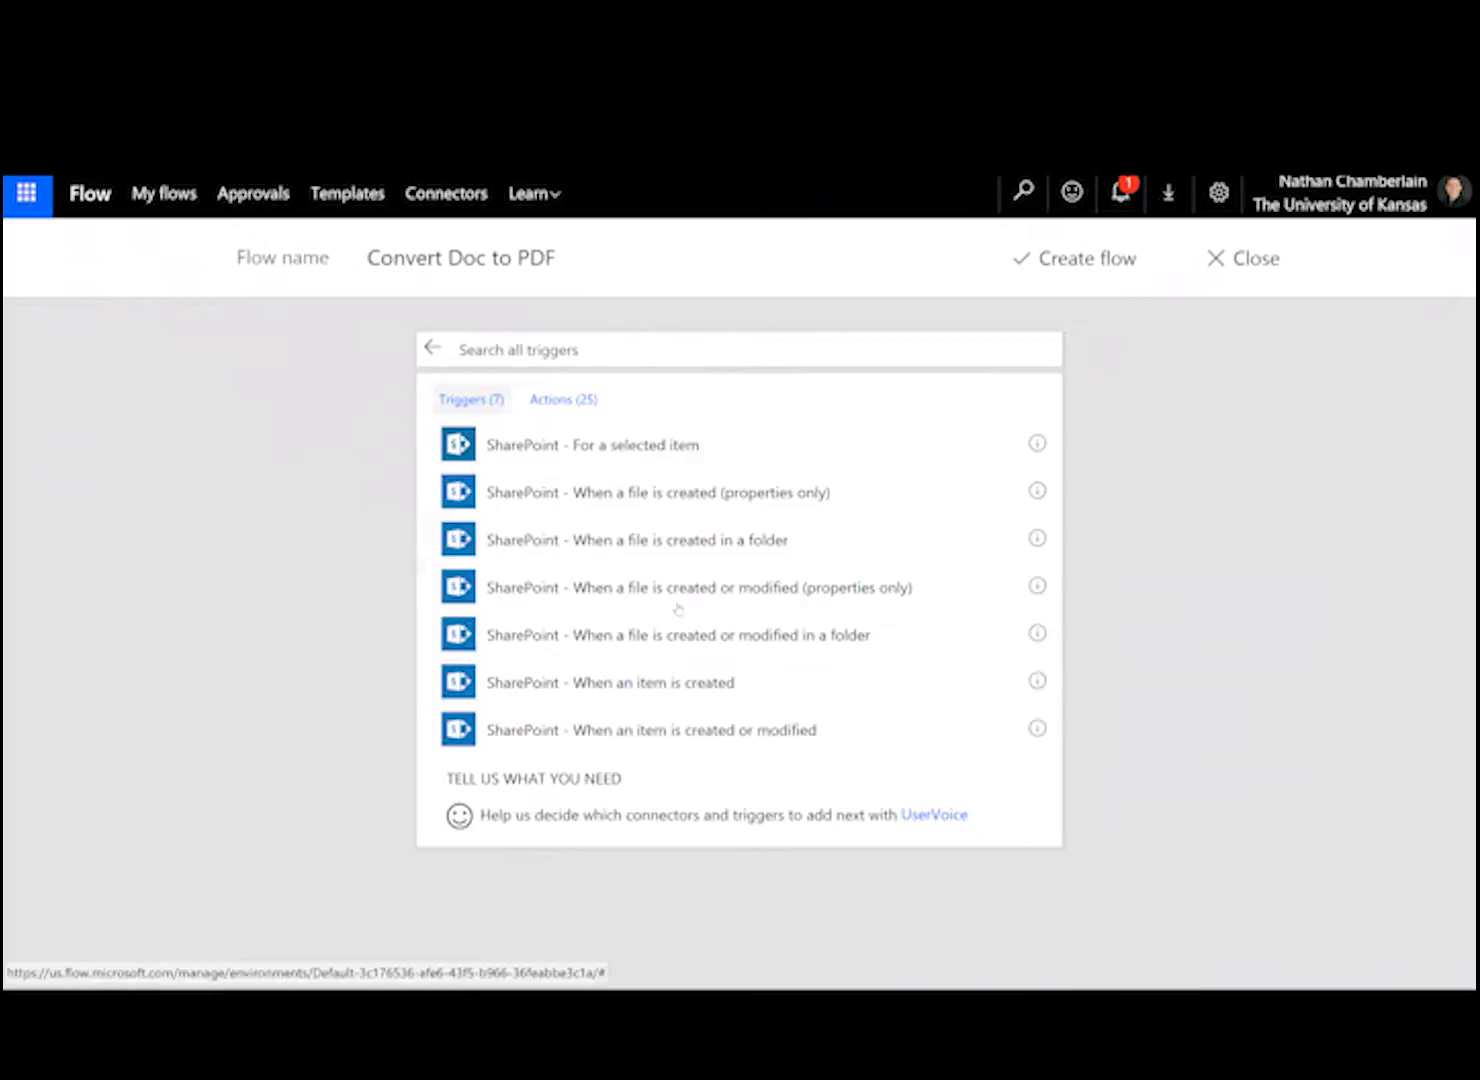
left_click(779, 597)
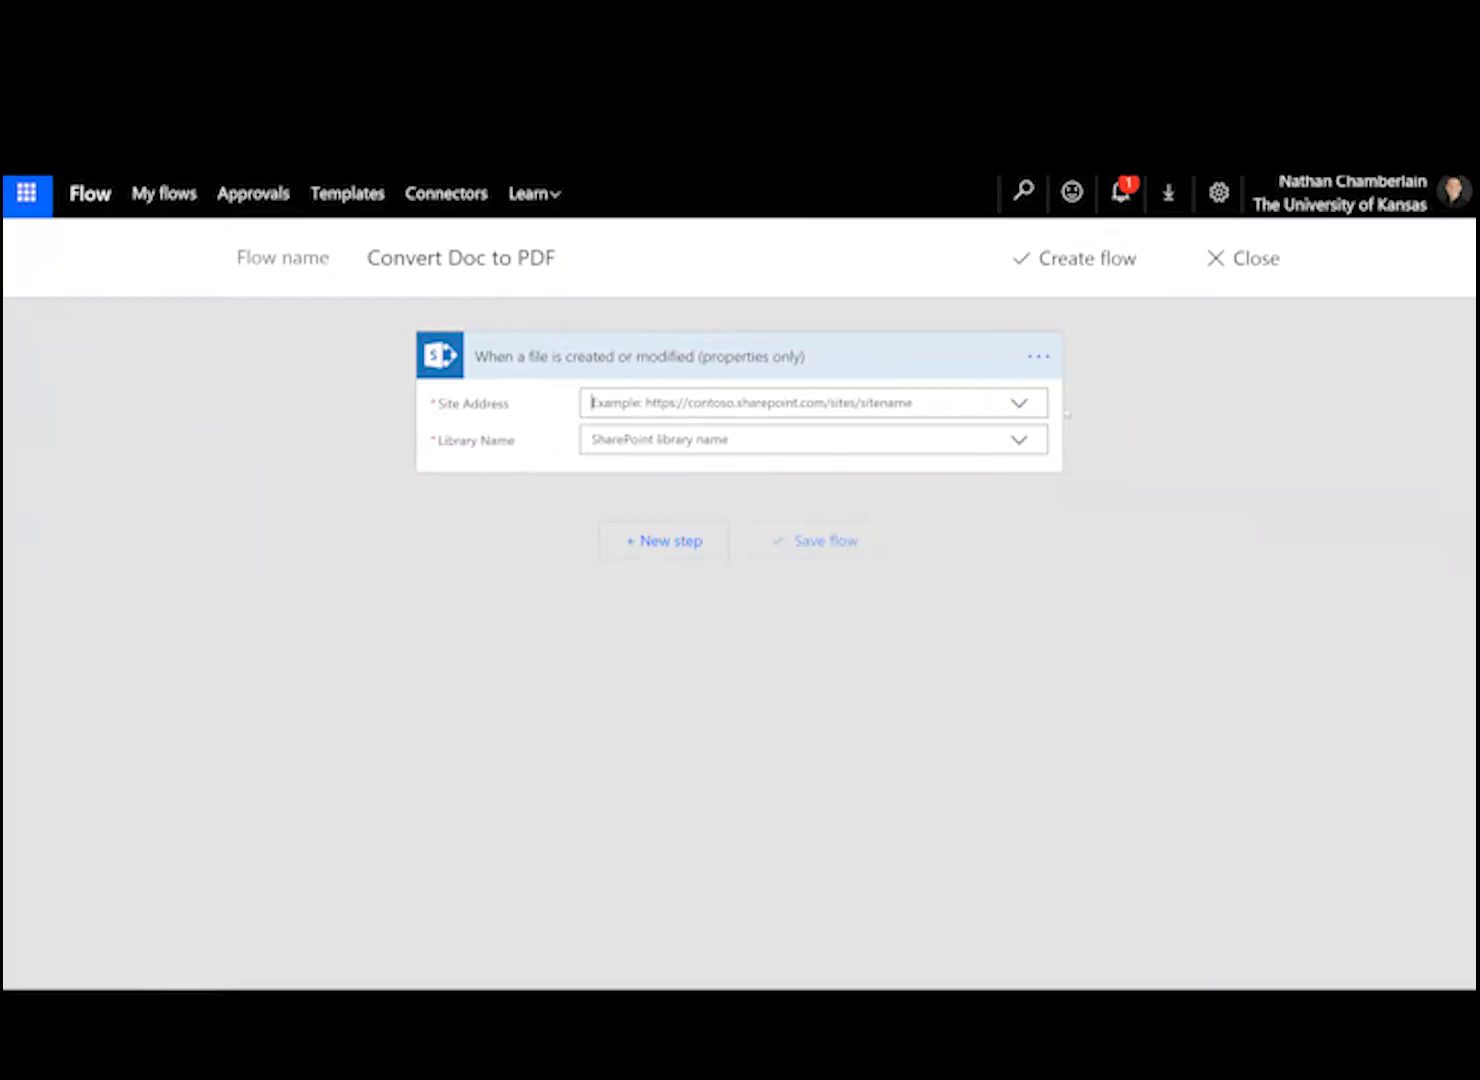
left_click(1022, 405)
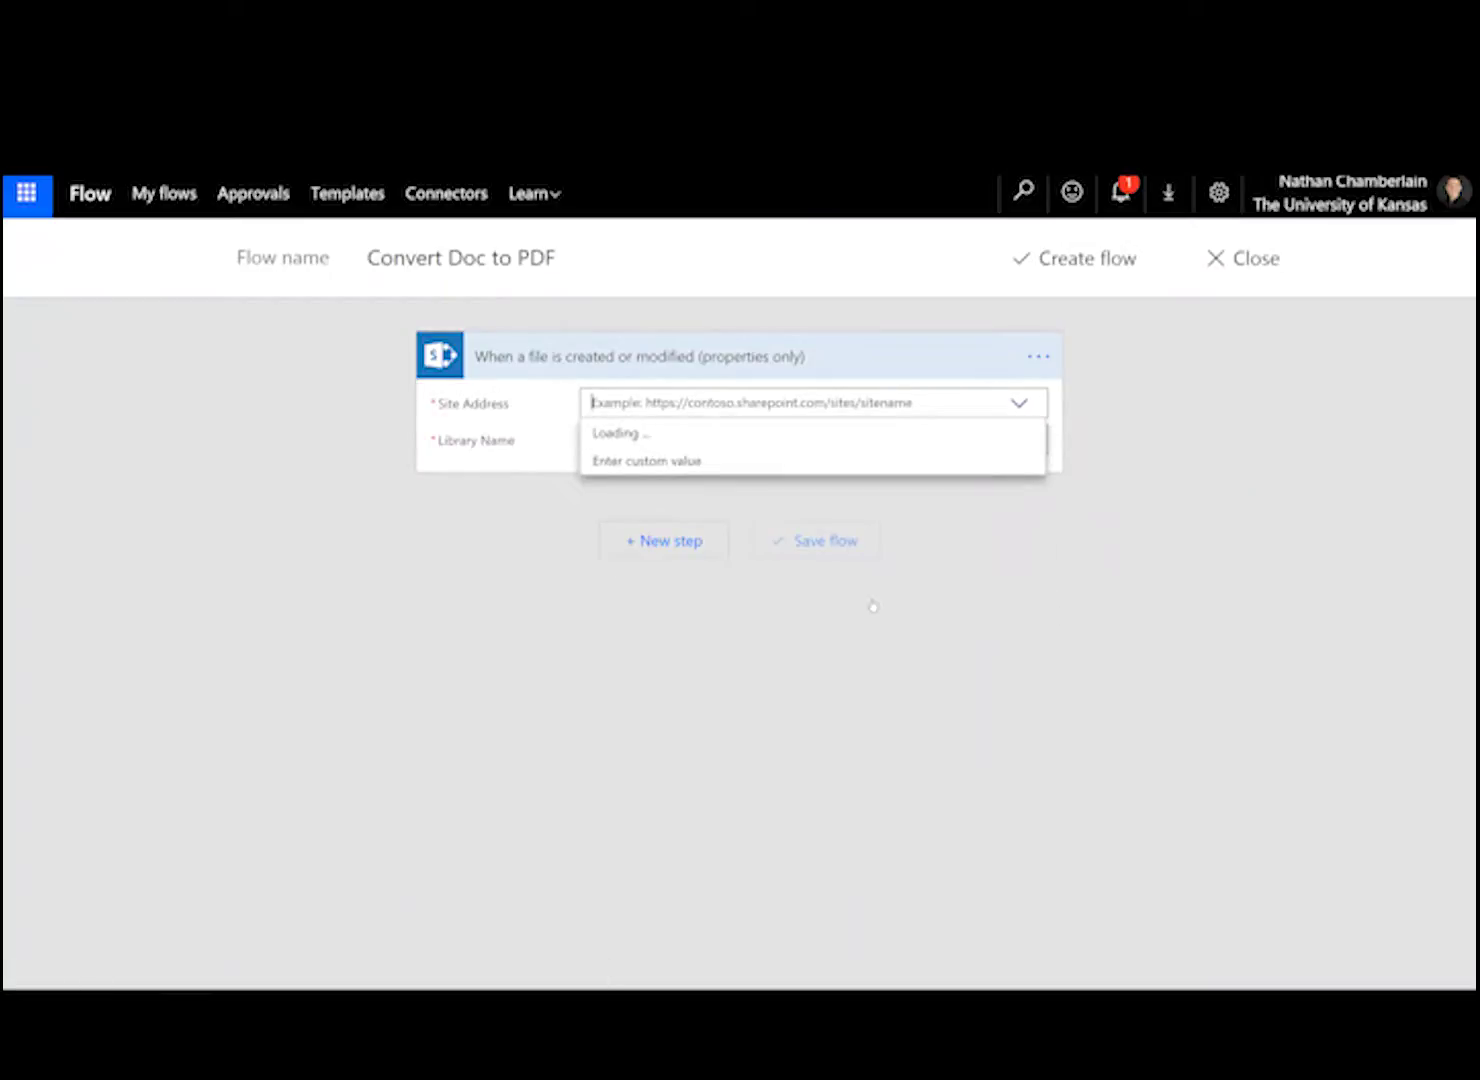
left_click(861, 571)
left_click(1020, 441)
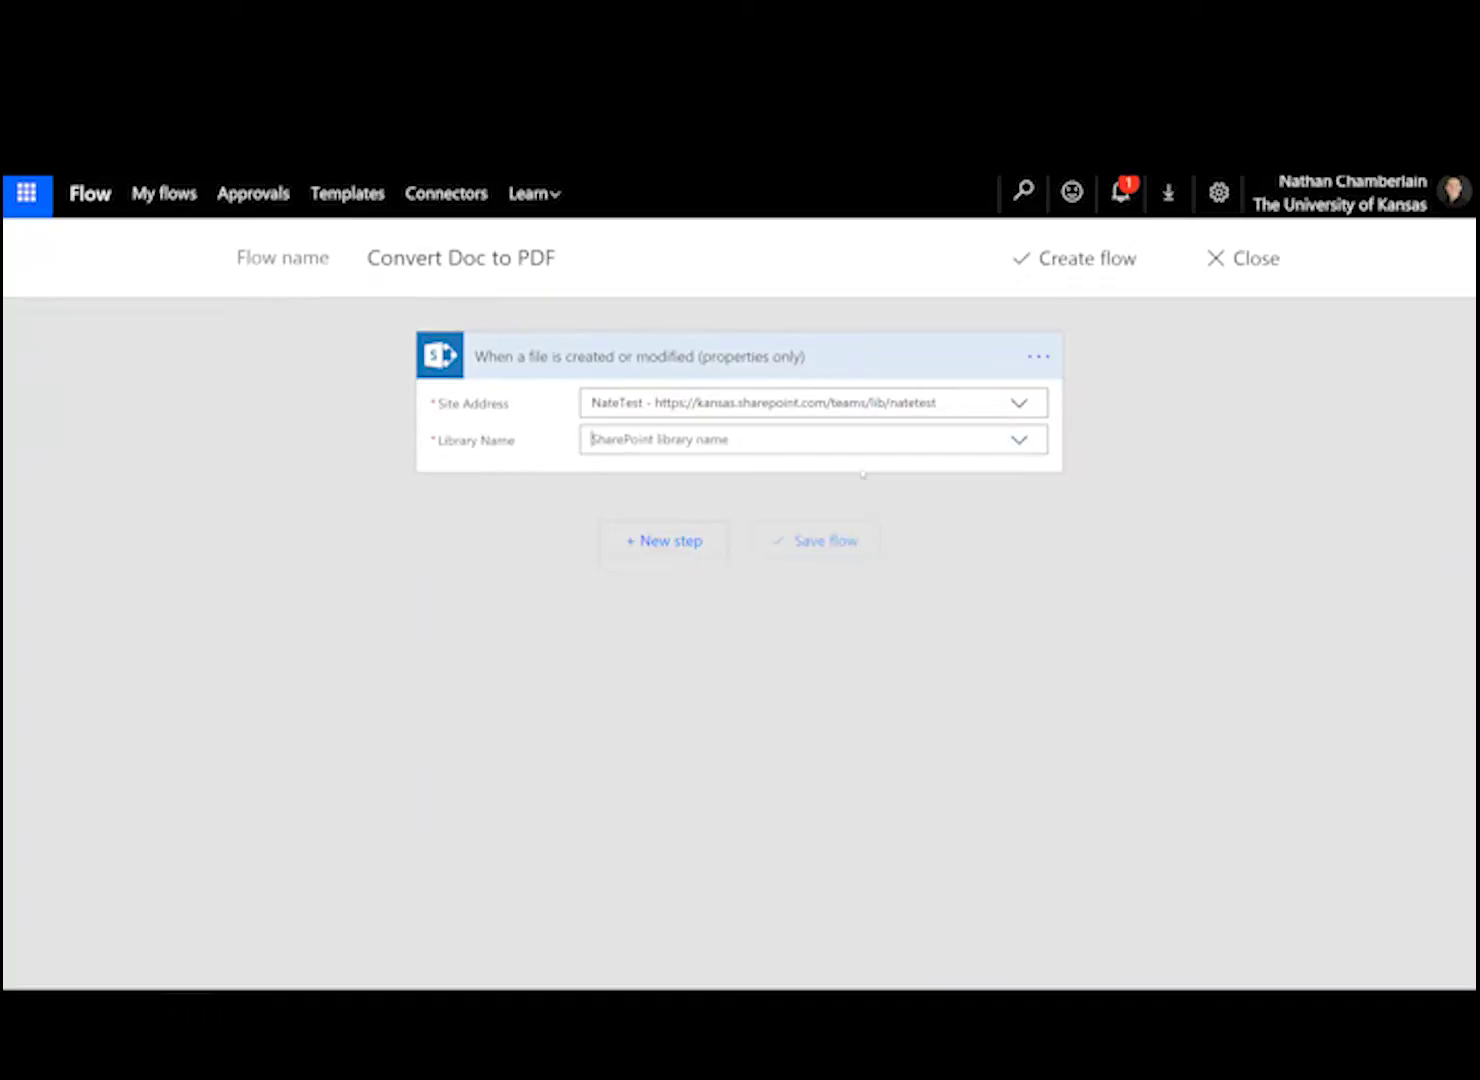
left_click(673, 500)
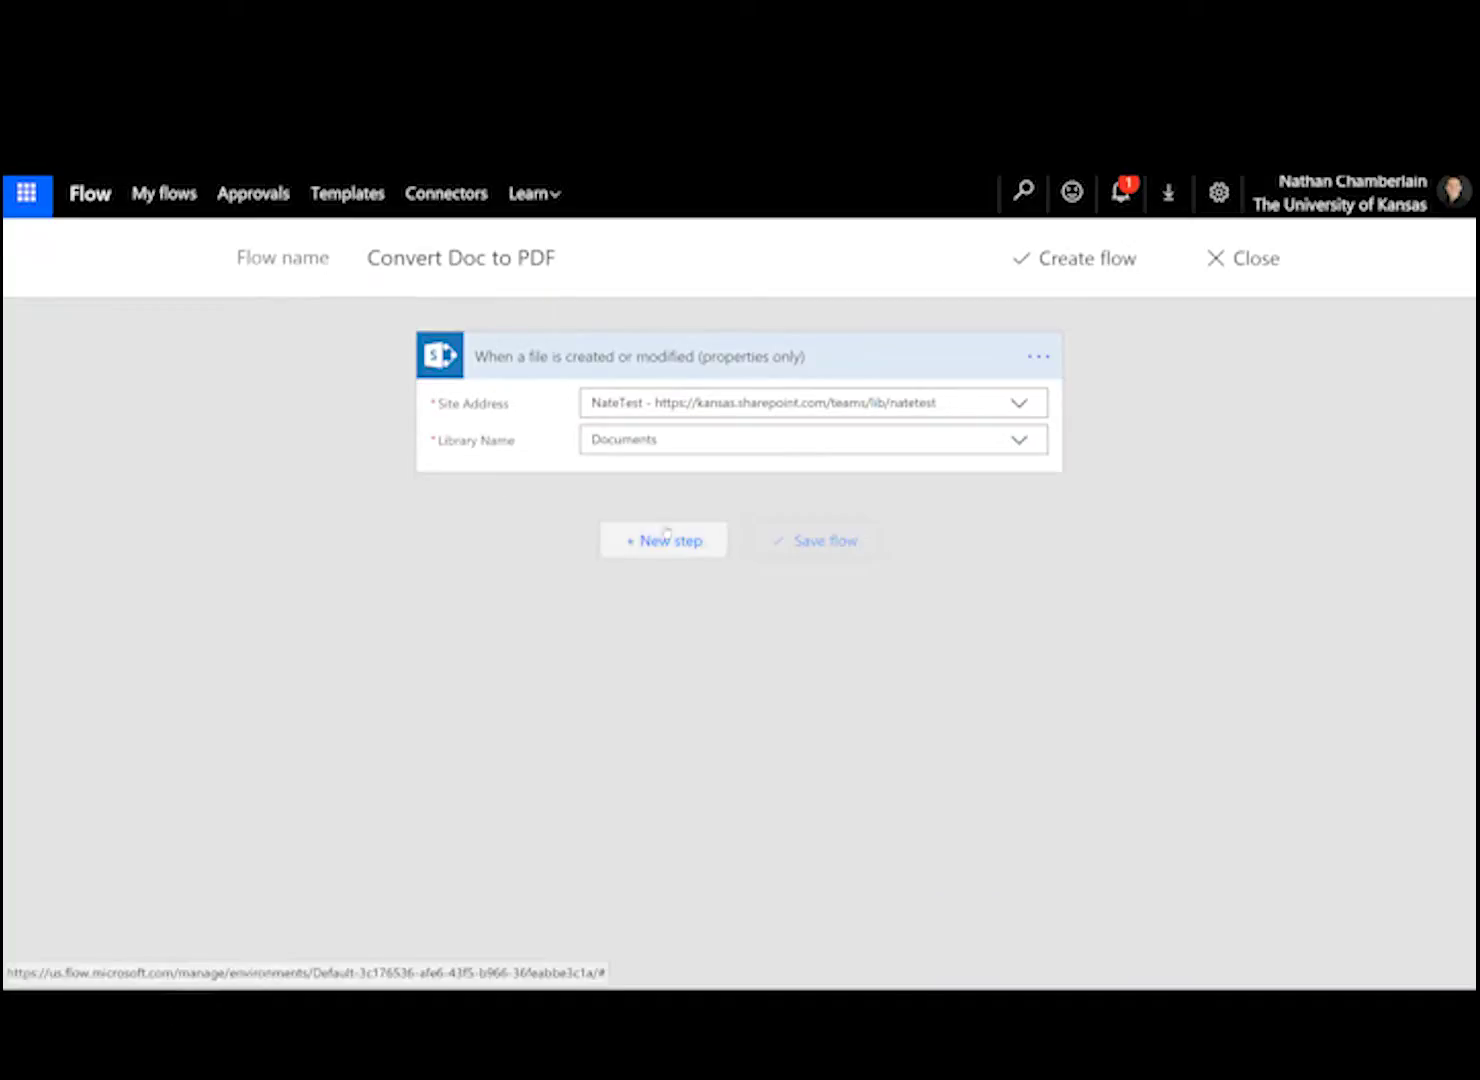
left_click(664, 540)
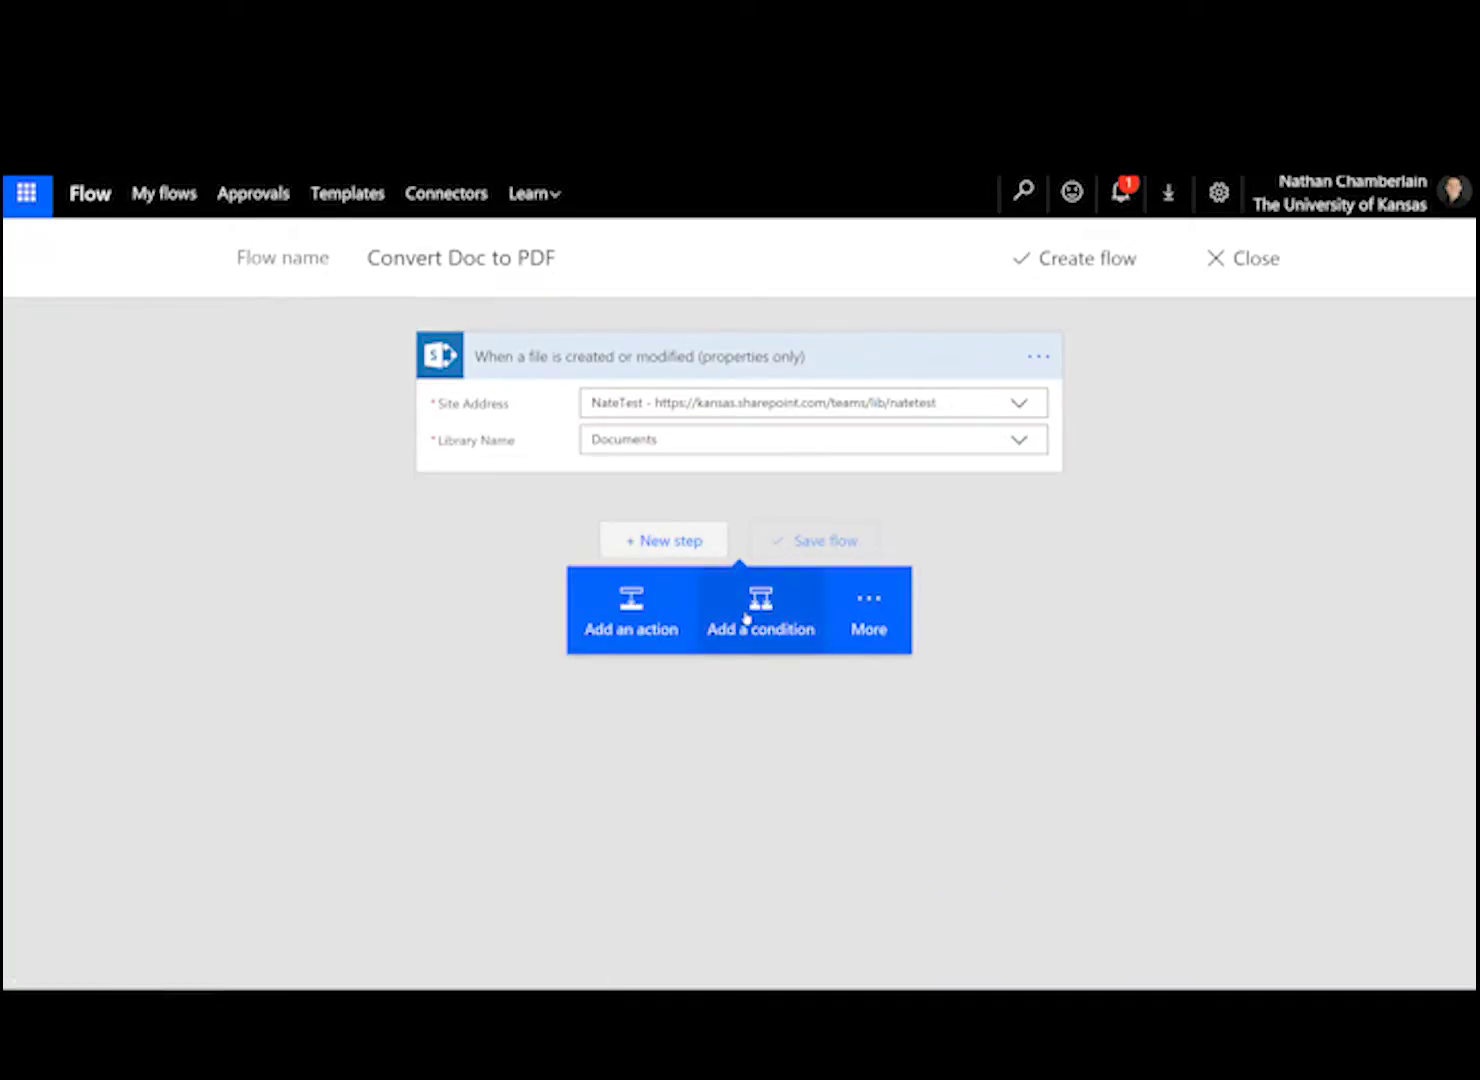
left_click(744, 618)
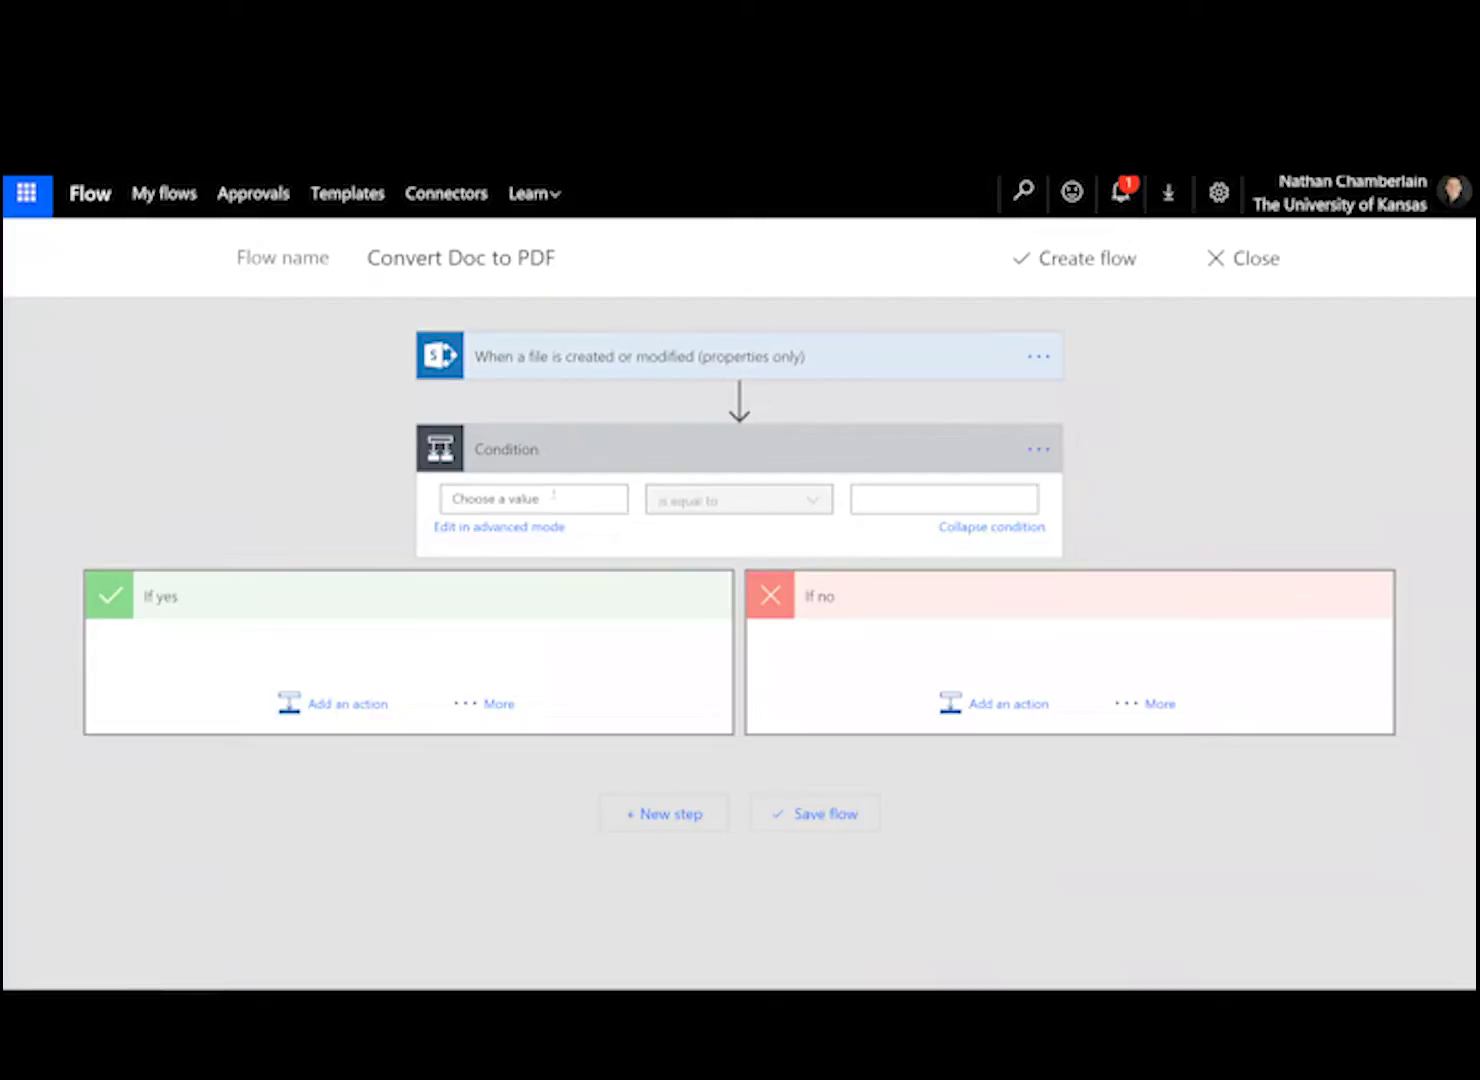
- Make the Condition check Publish is equal to true, briefly viewing it in advanced mode
left_click(553, 499)
scroll(941, 690, "down", 10)
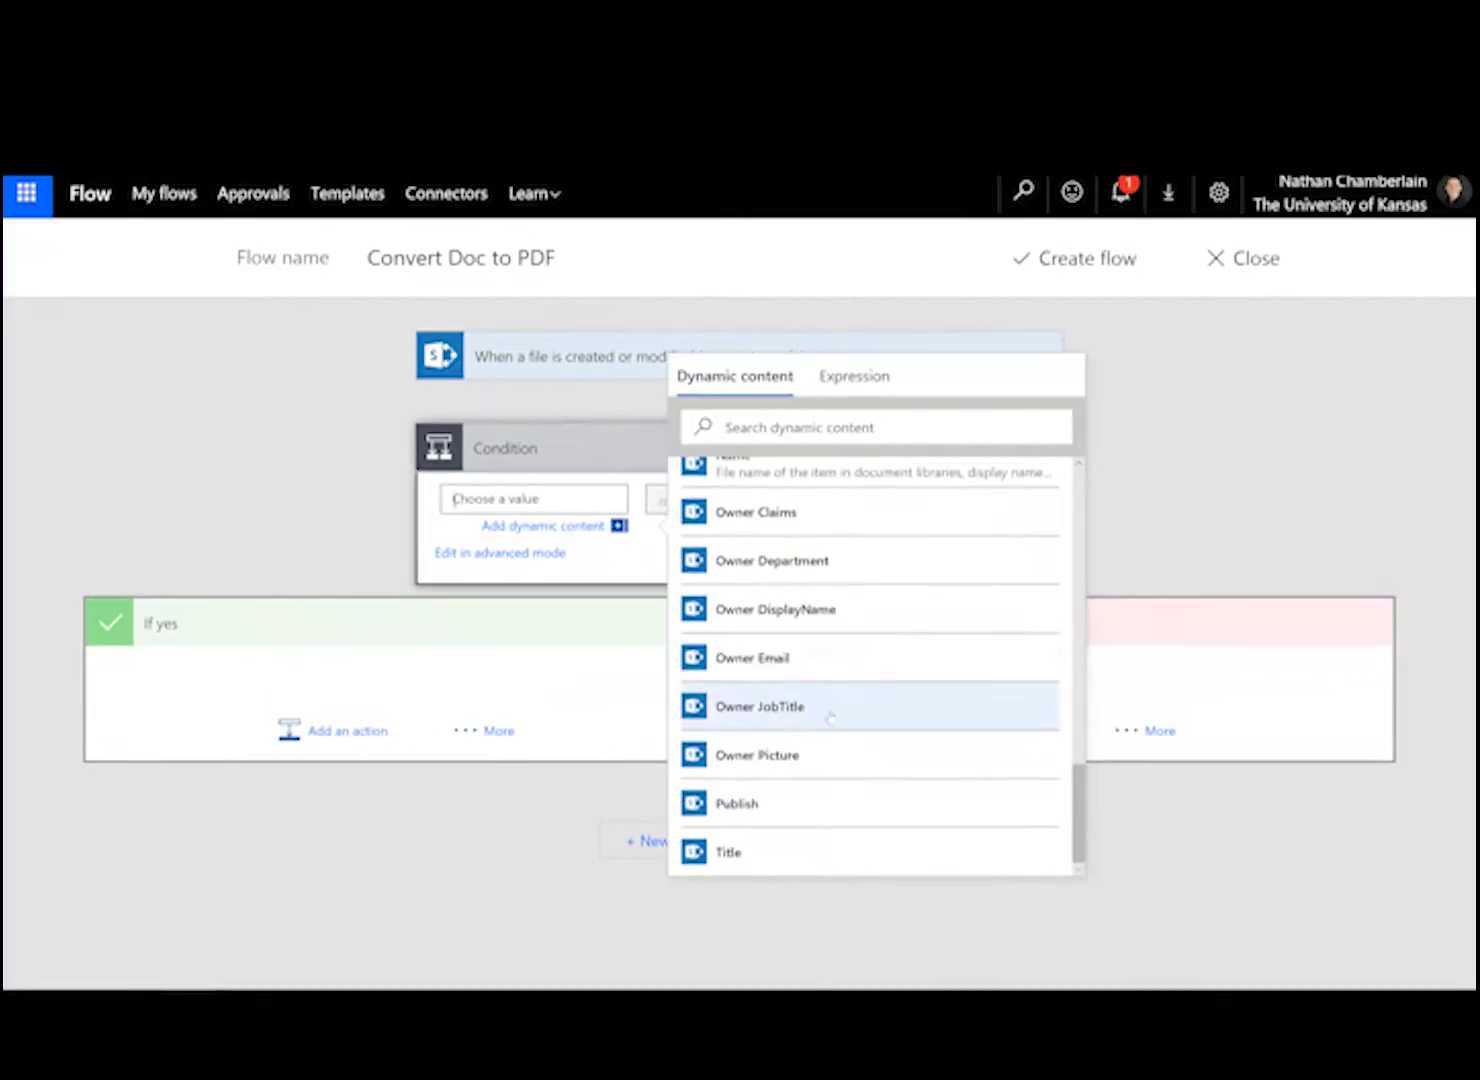
left_click(764, 802)
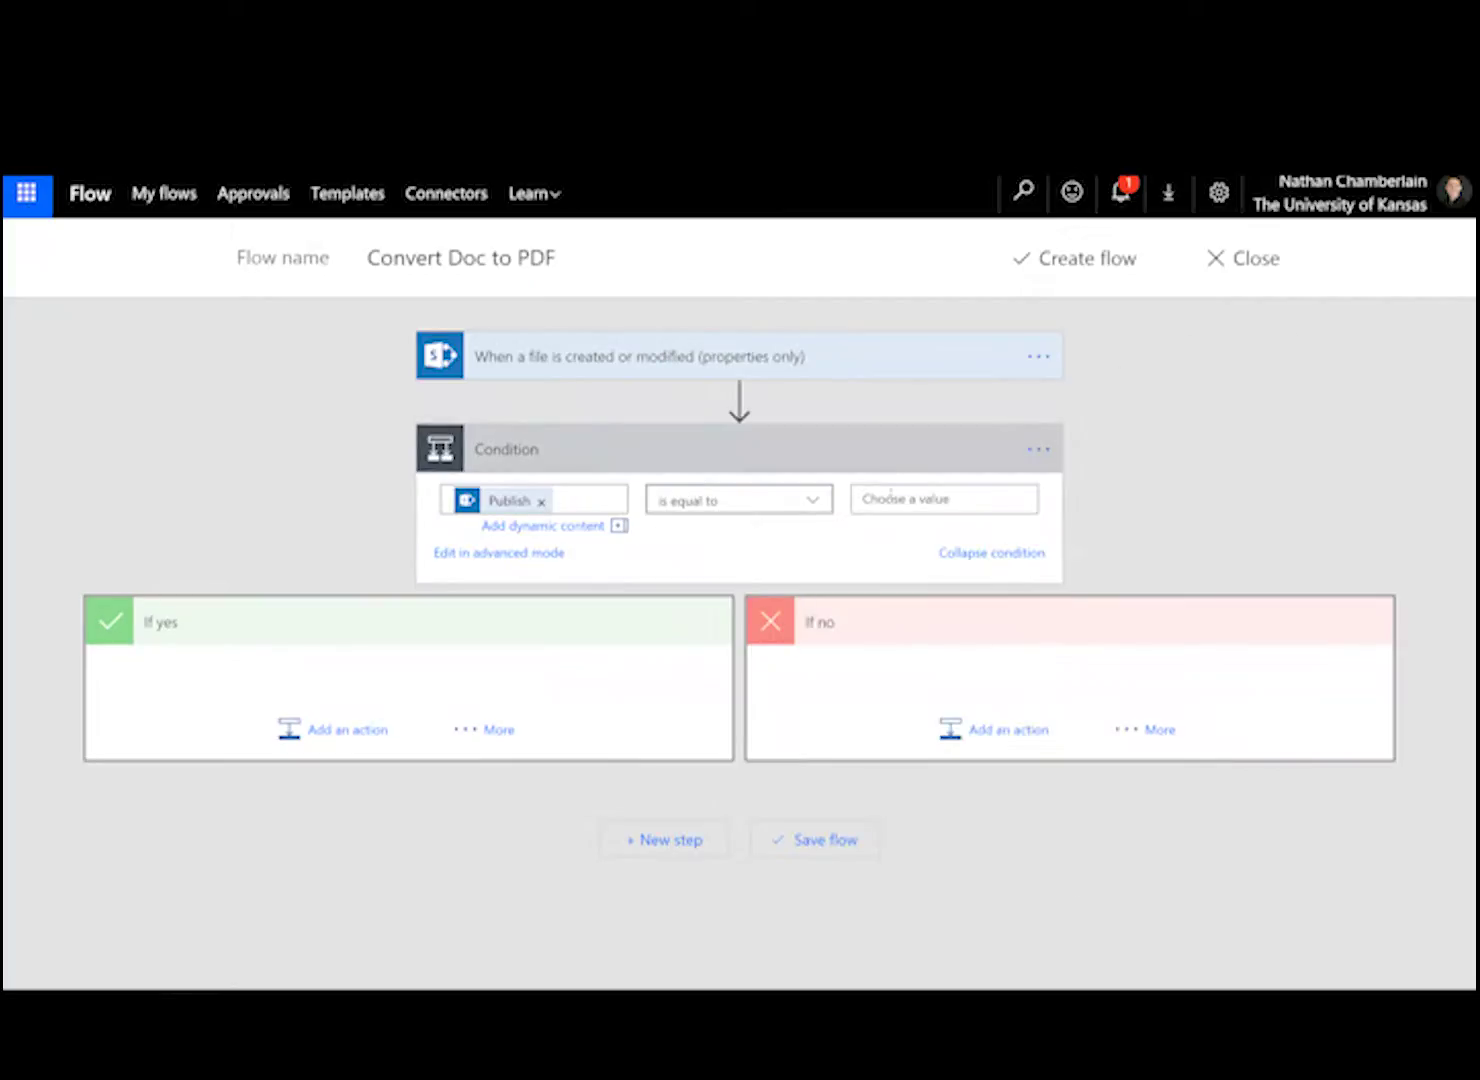
left_click(890, 498)
type("true")
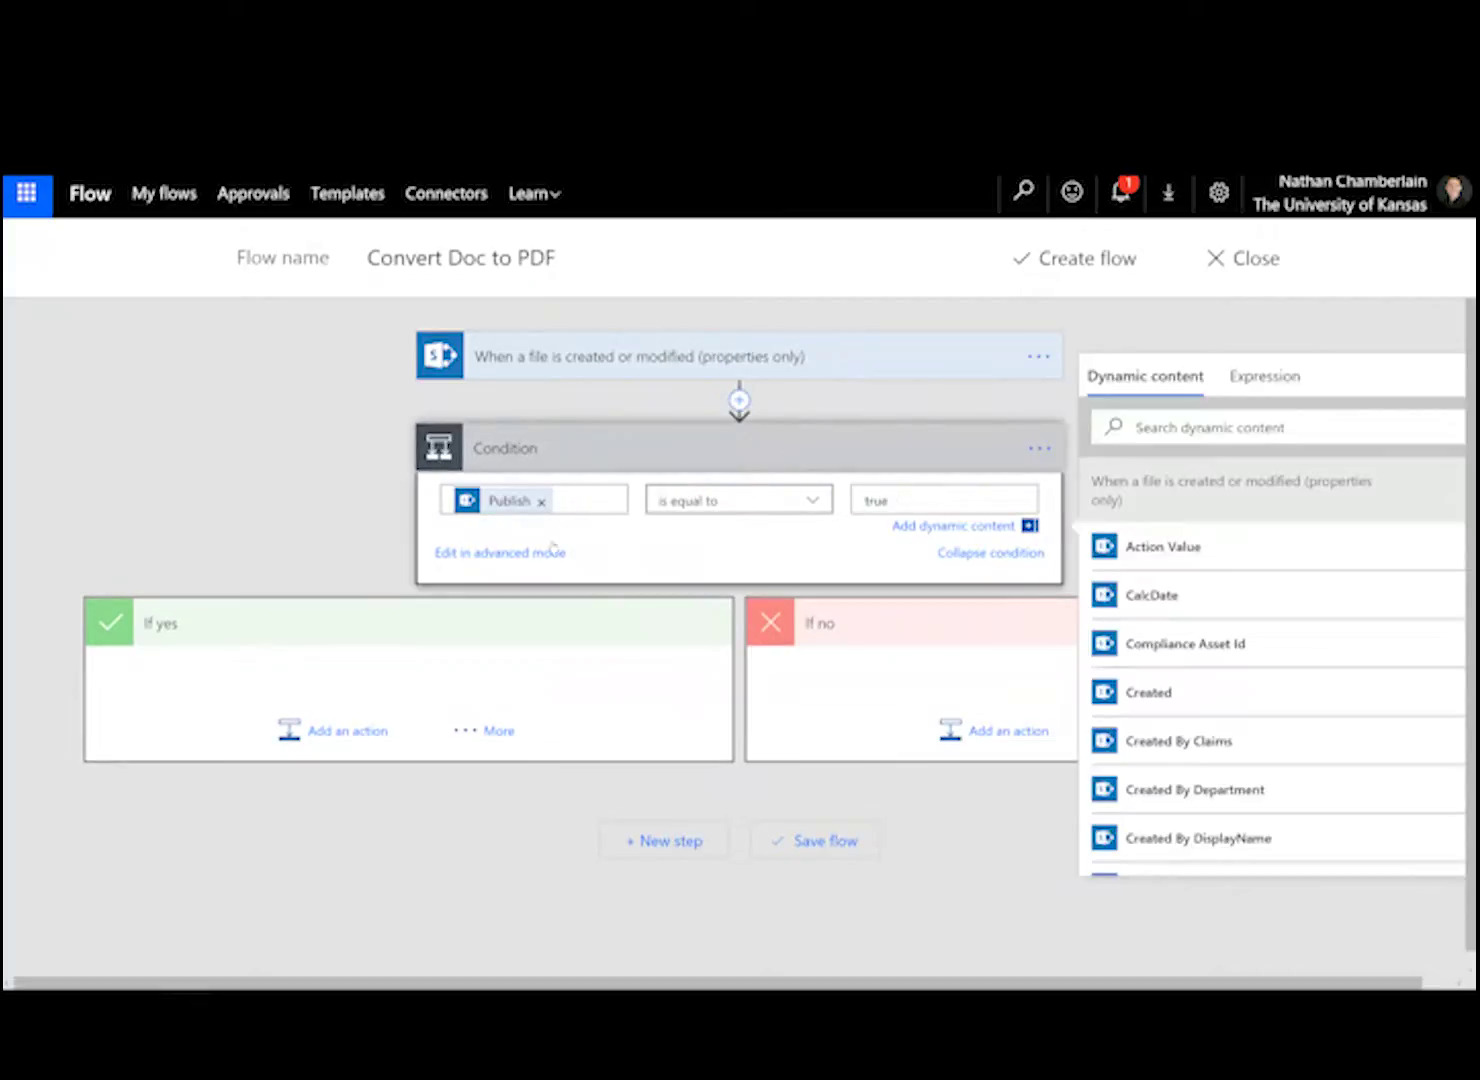
left_click(541, 553)
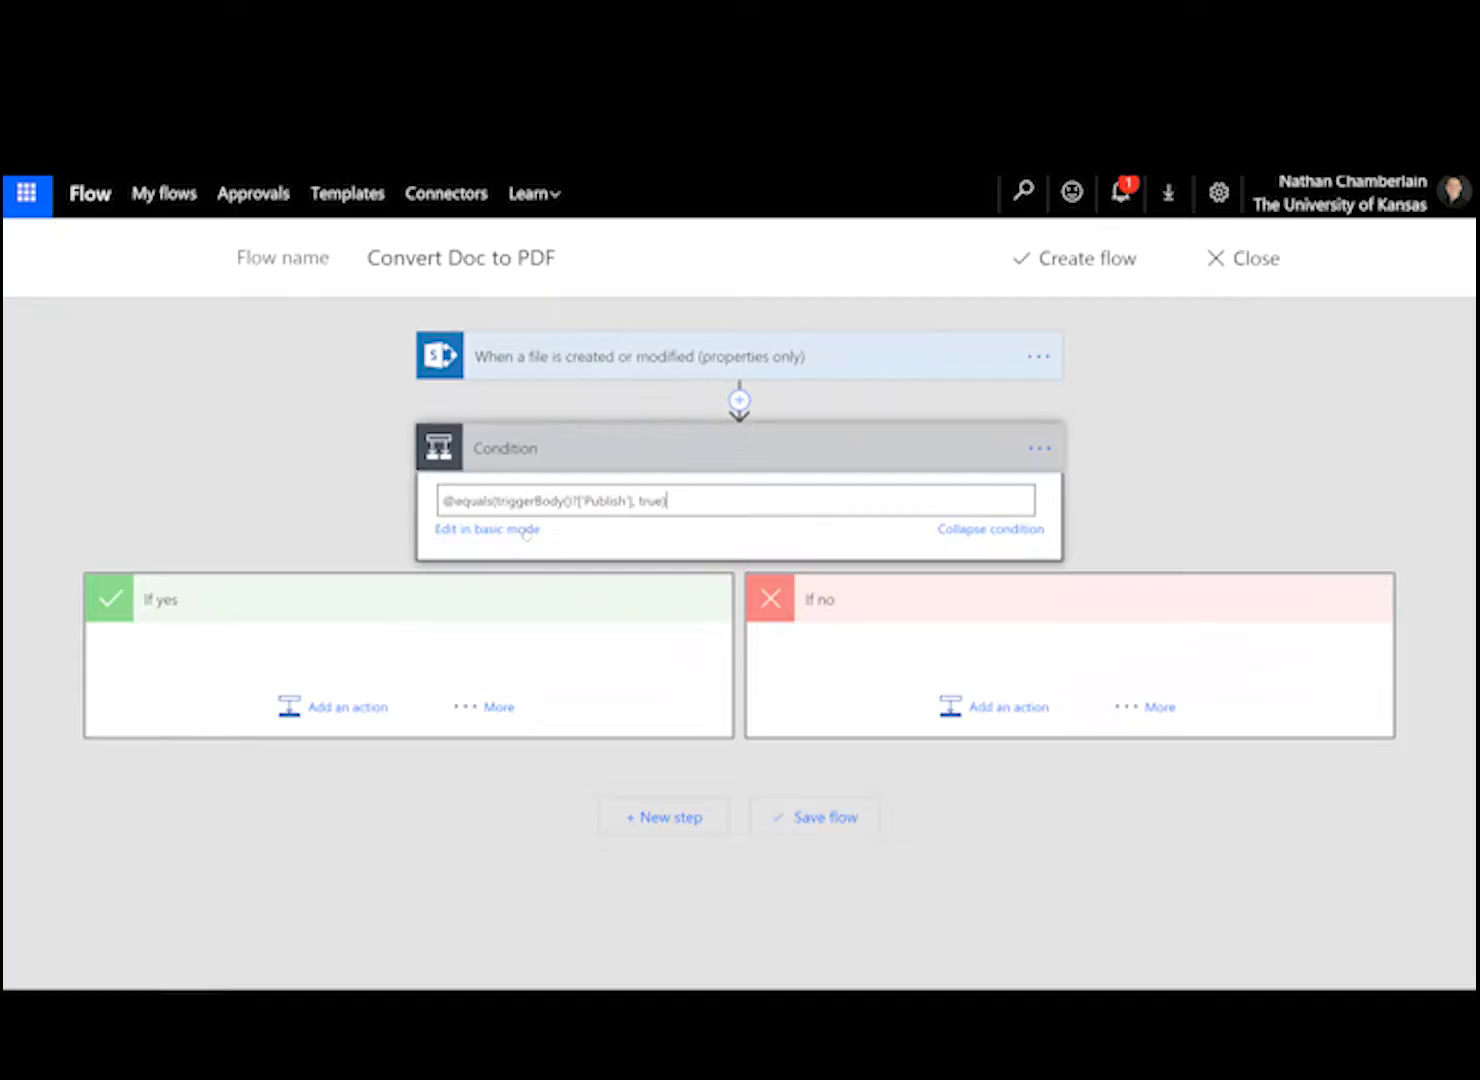
left_click(526, 530)
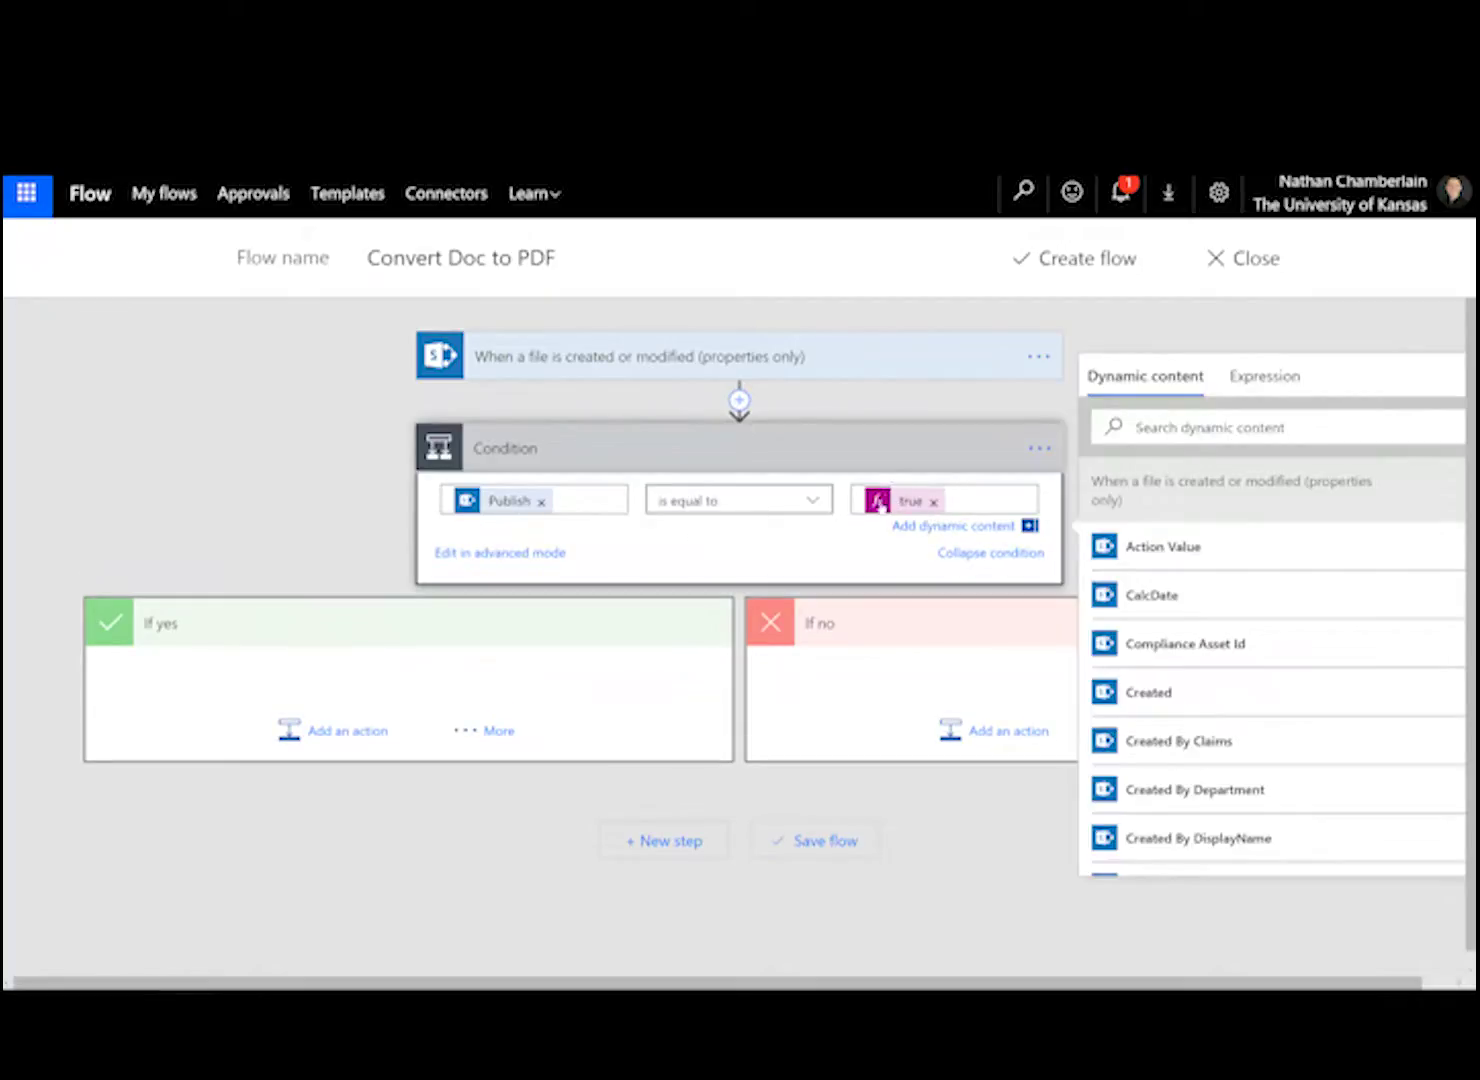
left_click(336, 731)
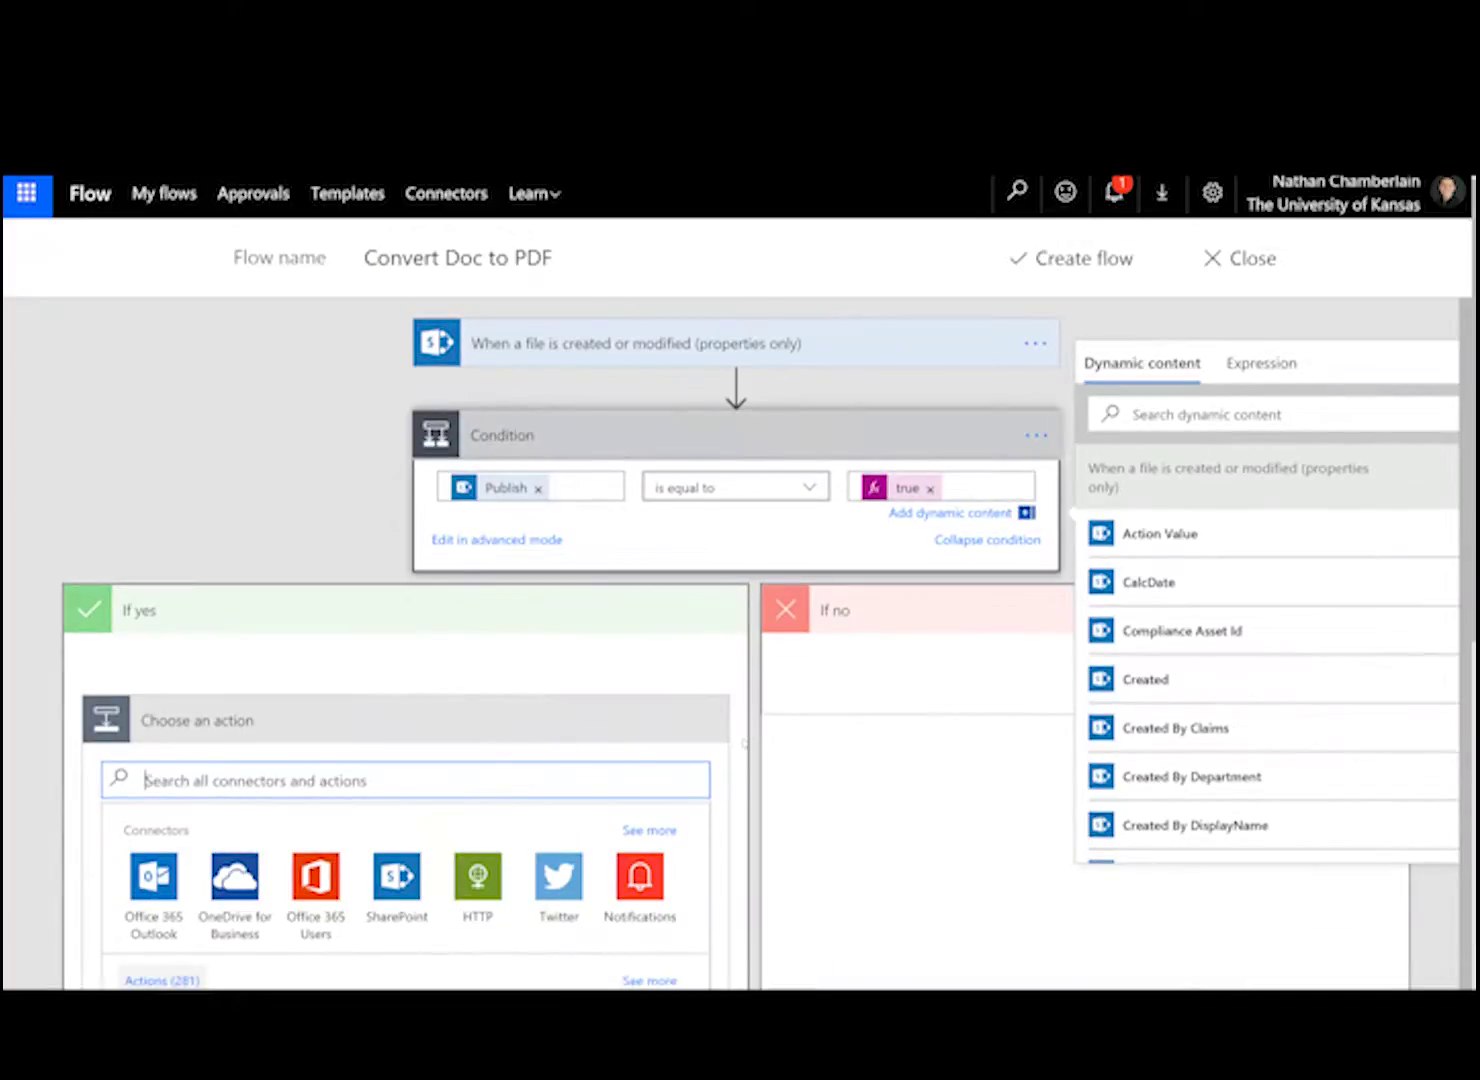
- Add a SharePoint Get file content action under If yes for the NateTest site
scroll(751, 742, "down", 3)
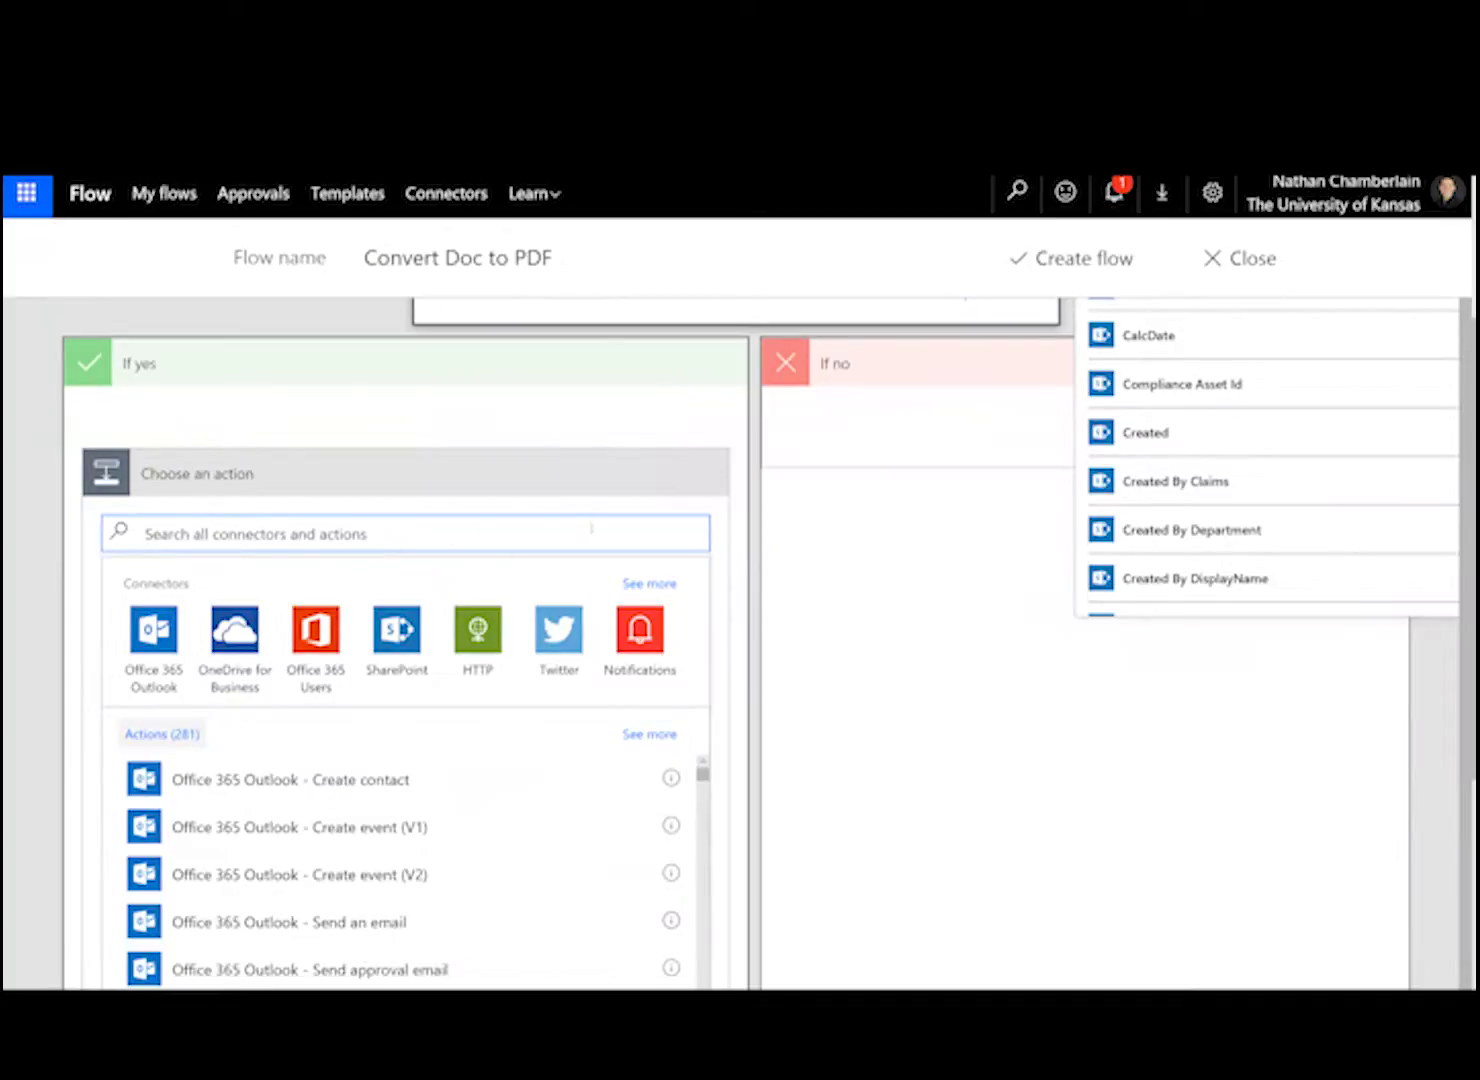
scroll(591, 528, "down", 3)
left_click(398, 388)
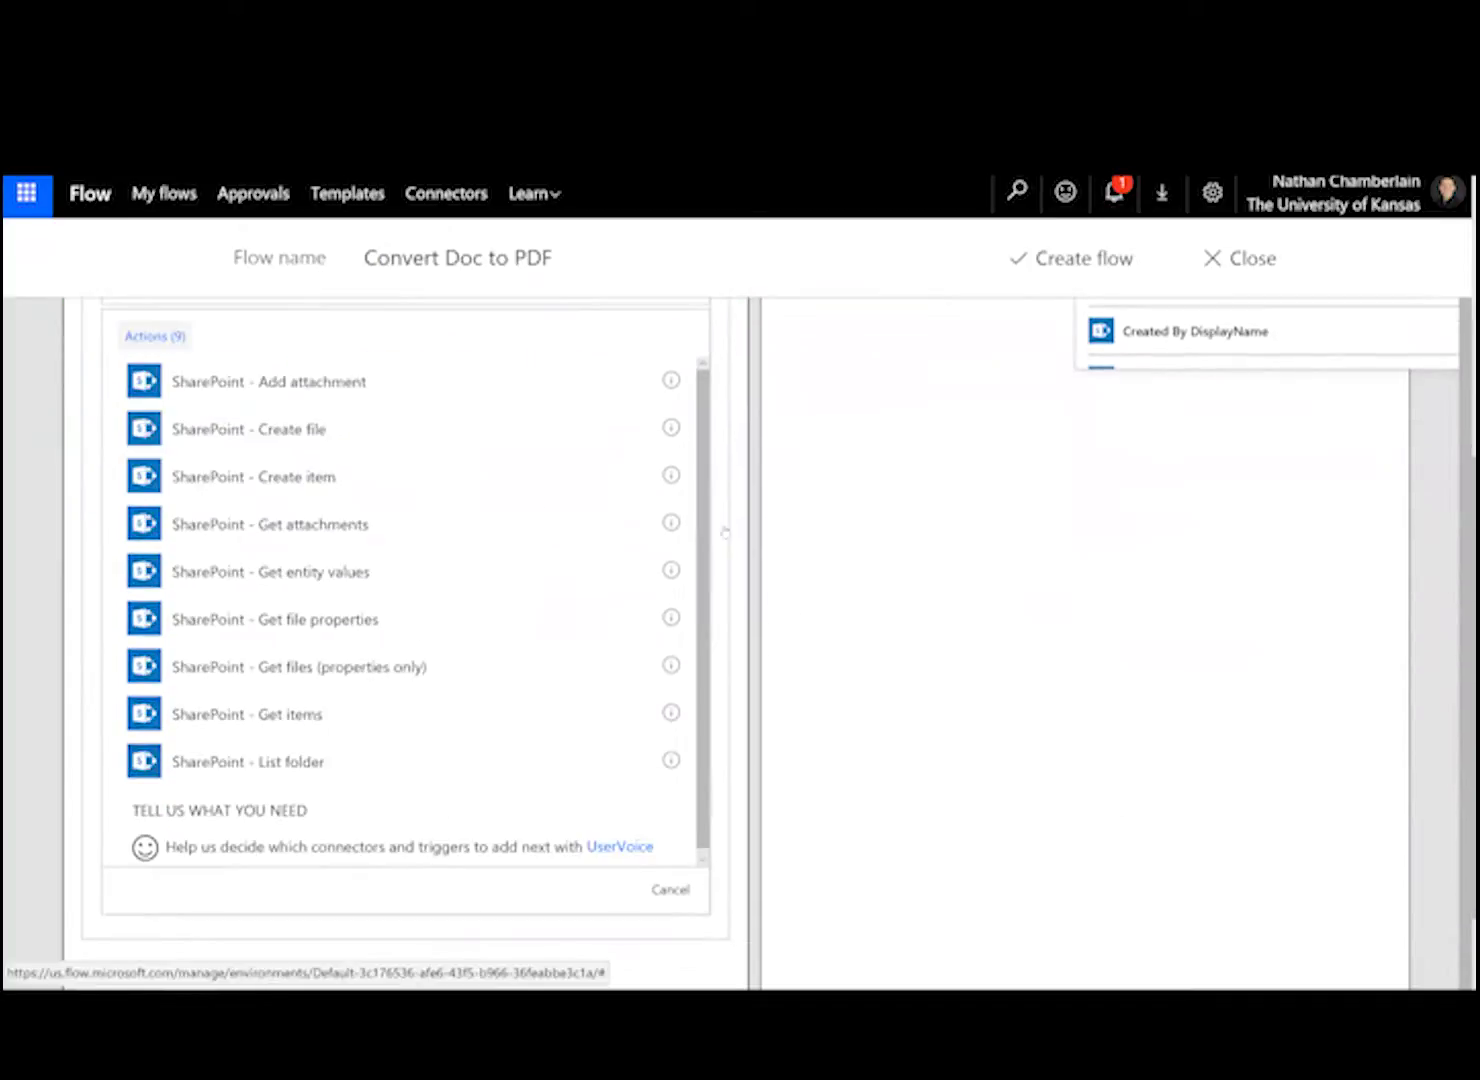
scroll(436, 653, "down", 10)
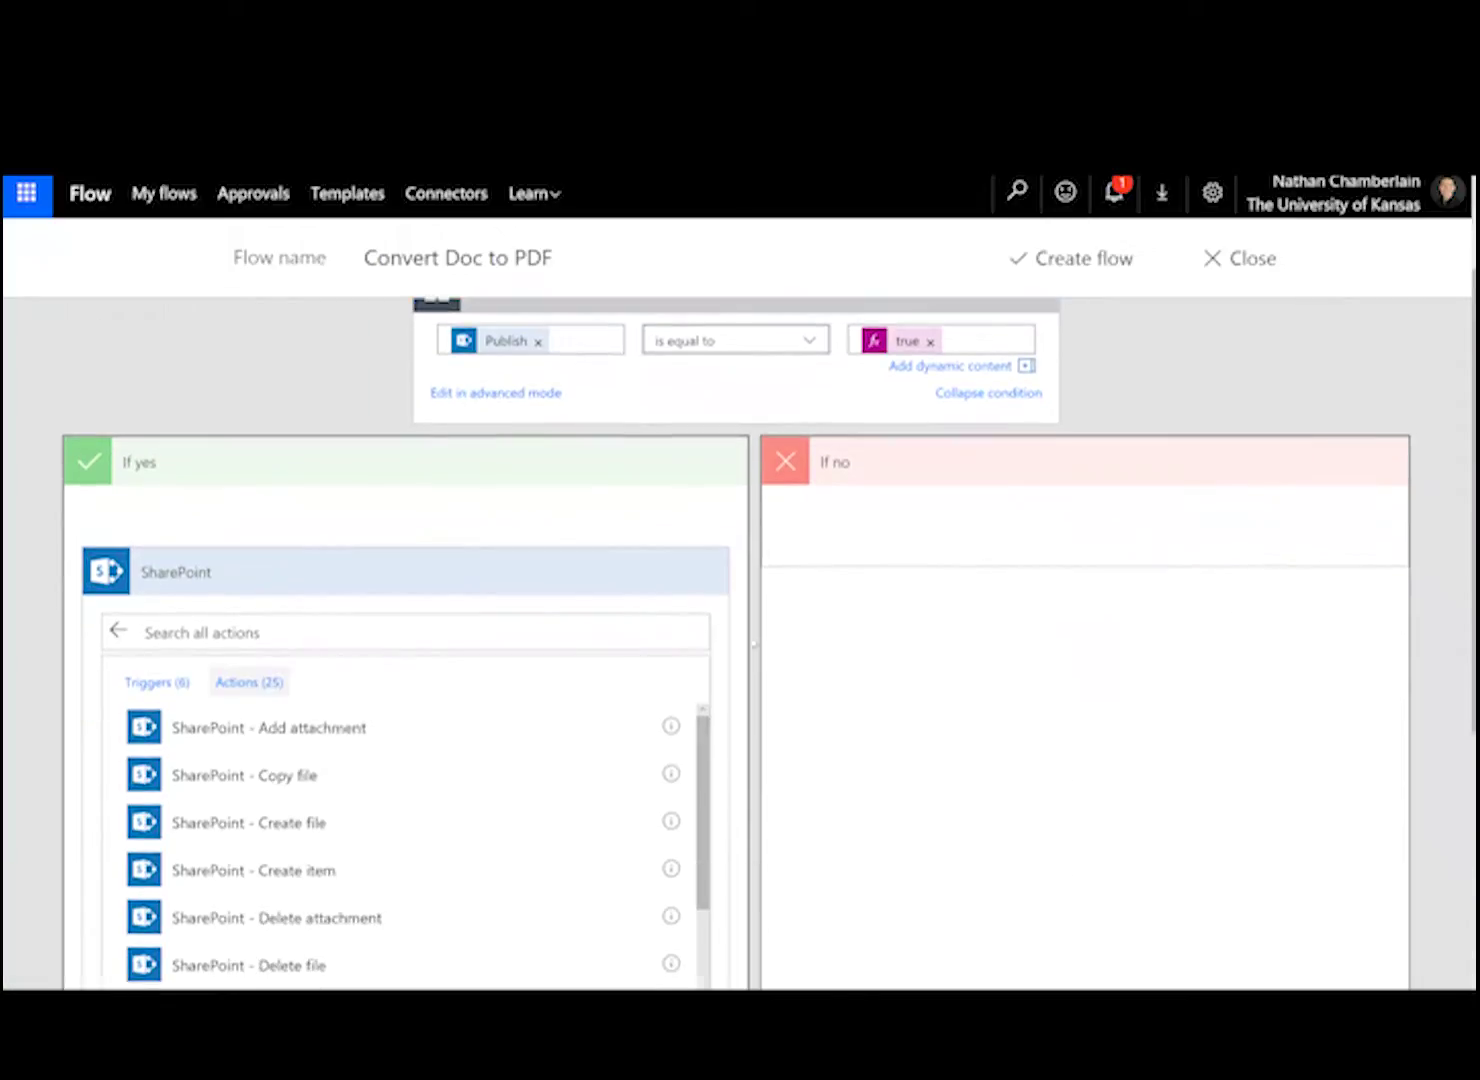
scroll(437, 654, "down", 2)
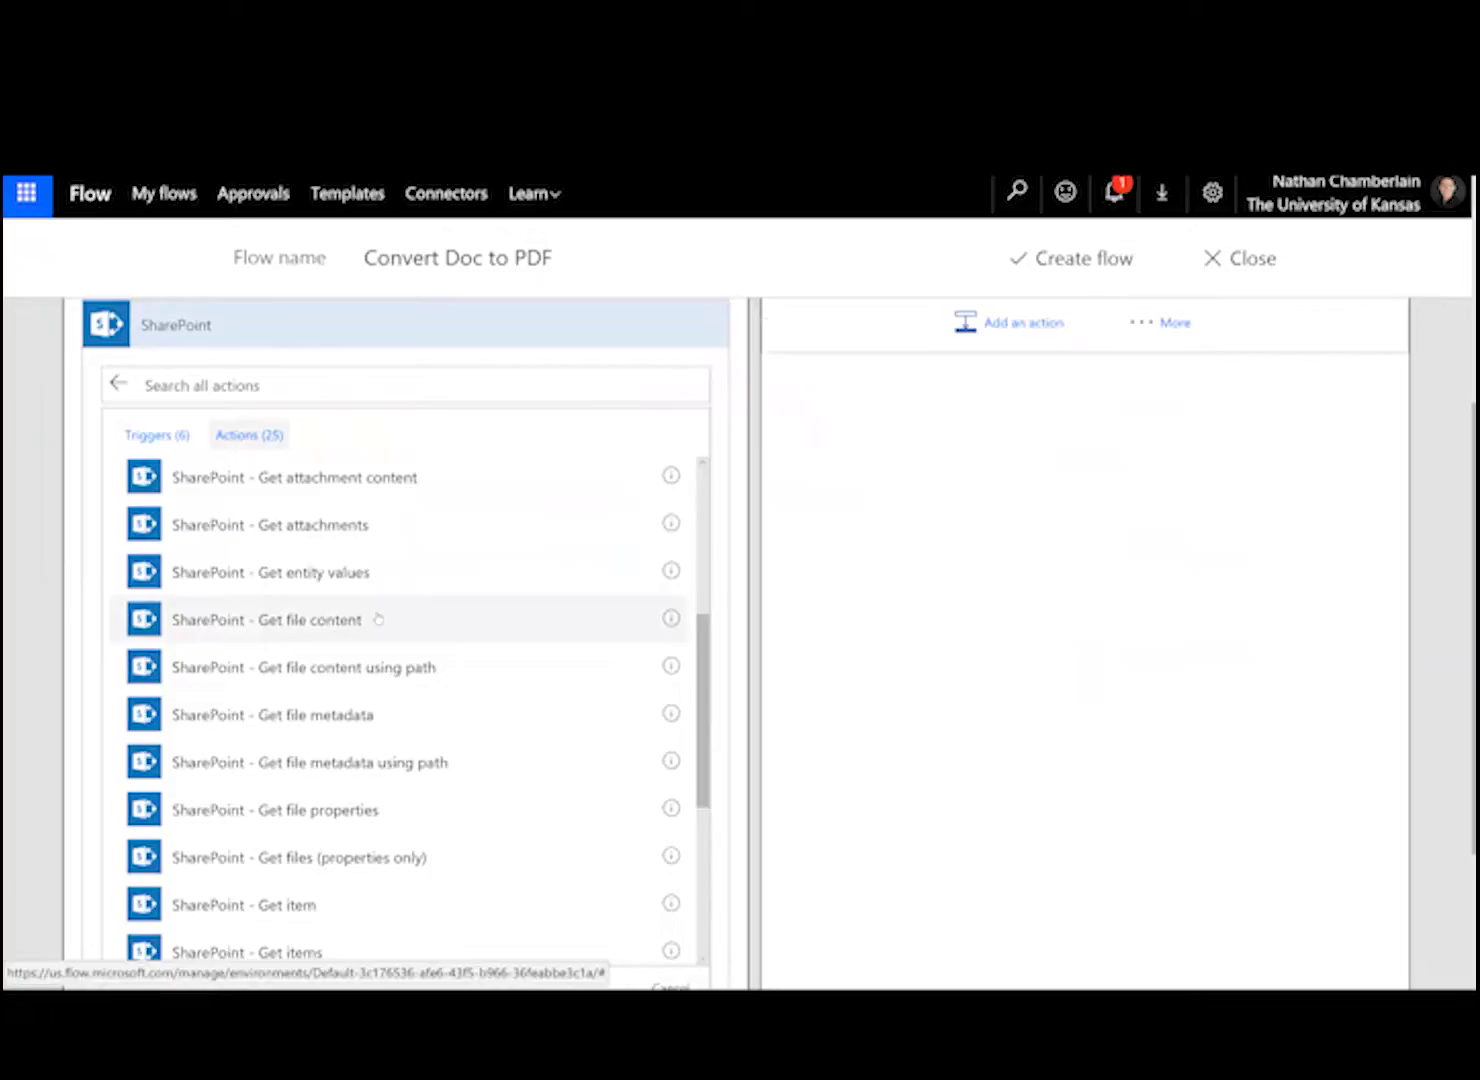
left_click(377, 620)
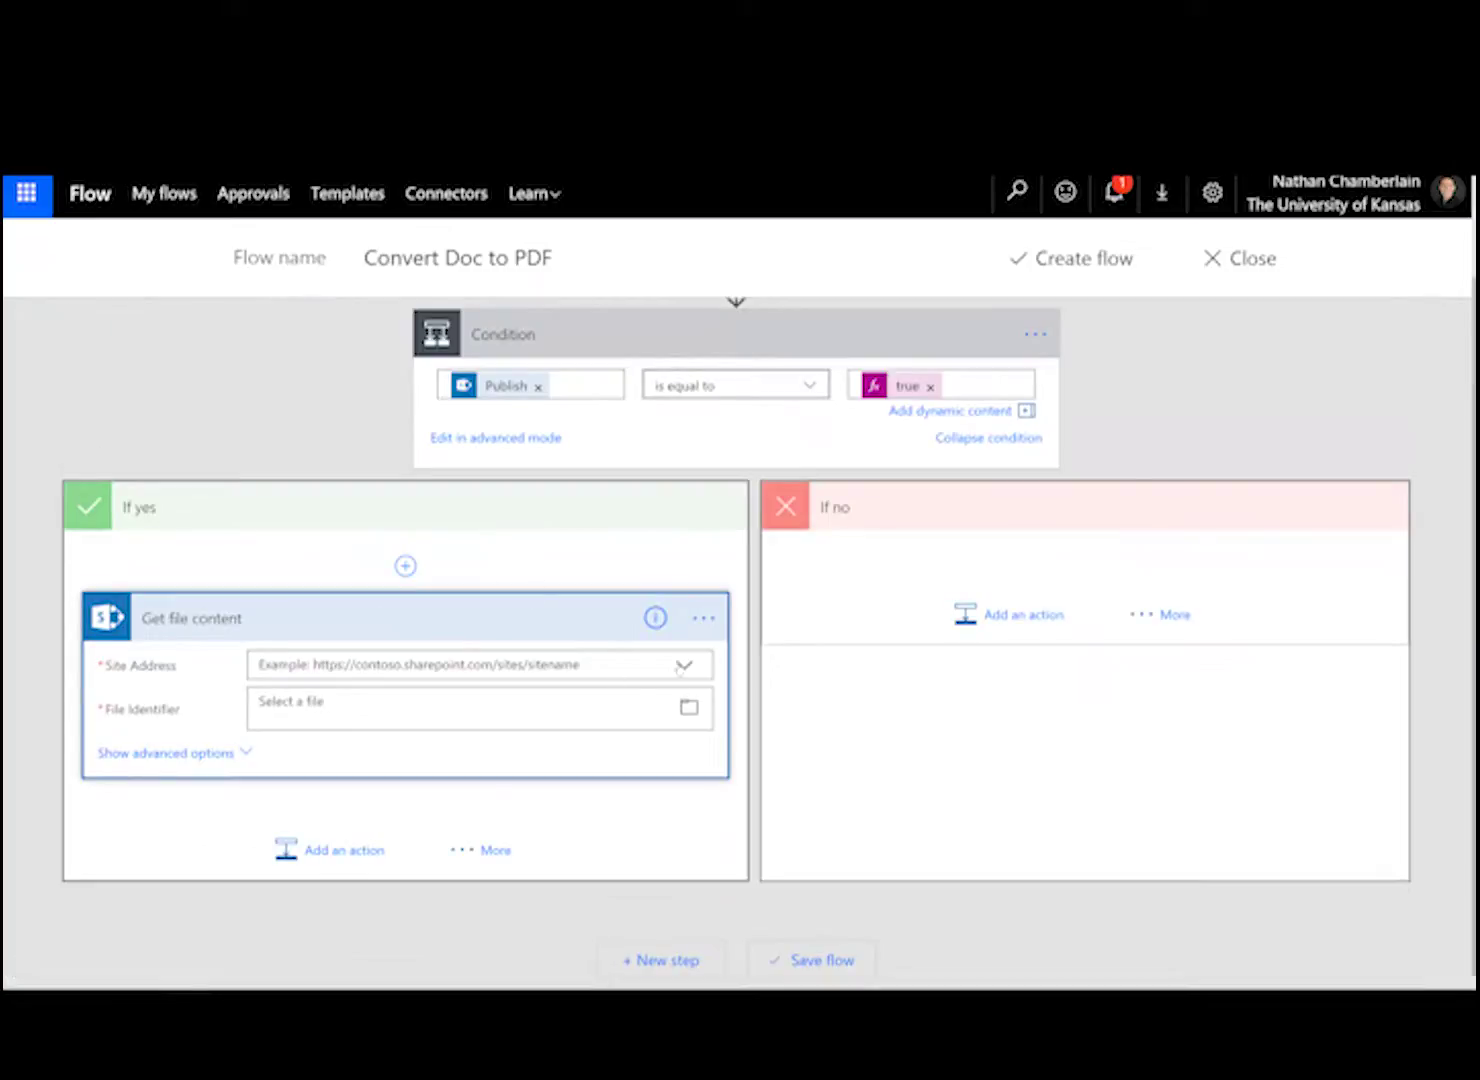
left_click(681, 666)
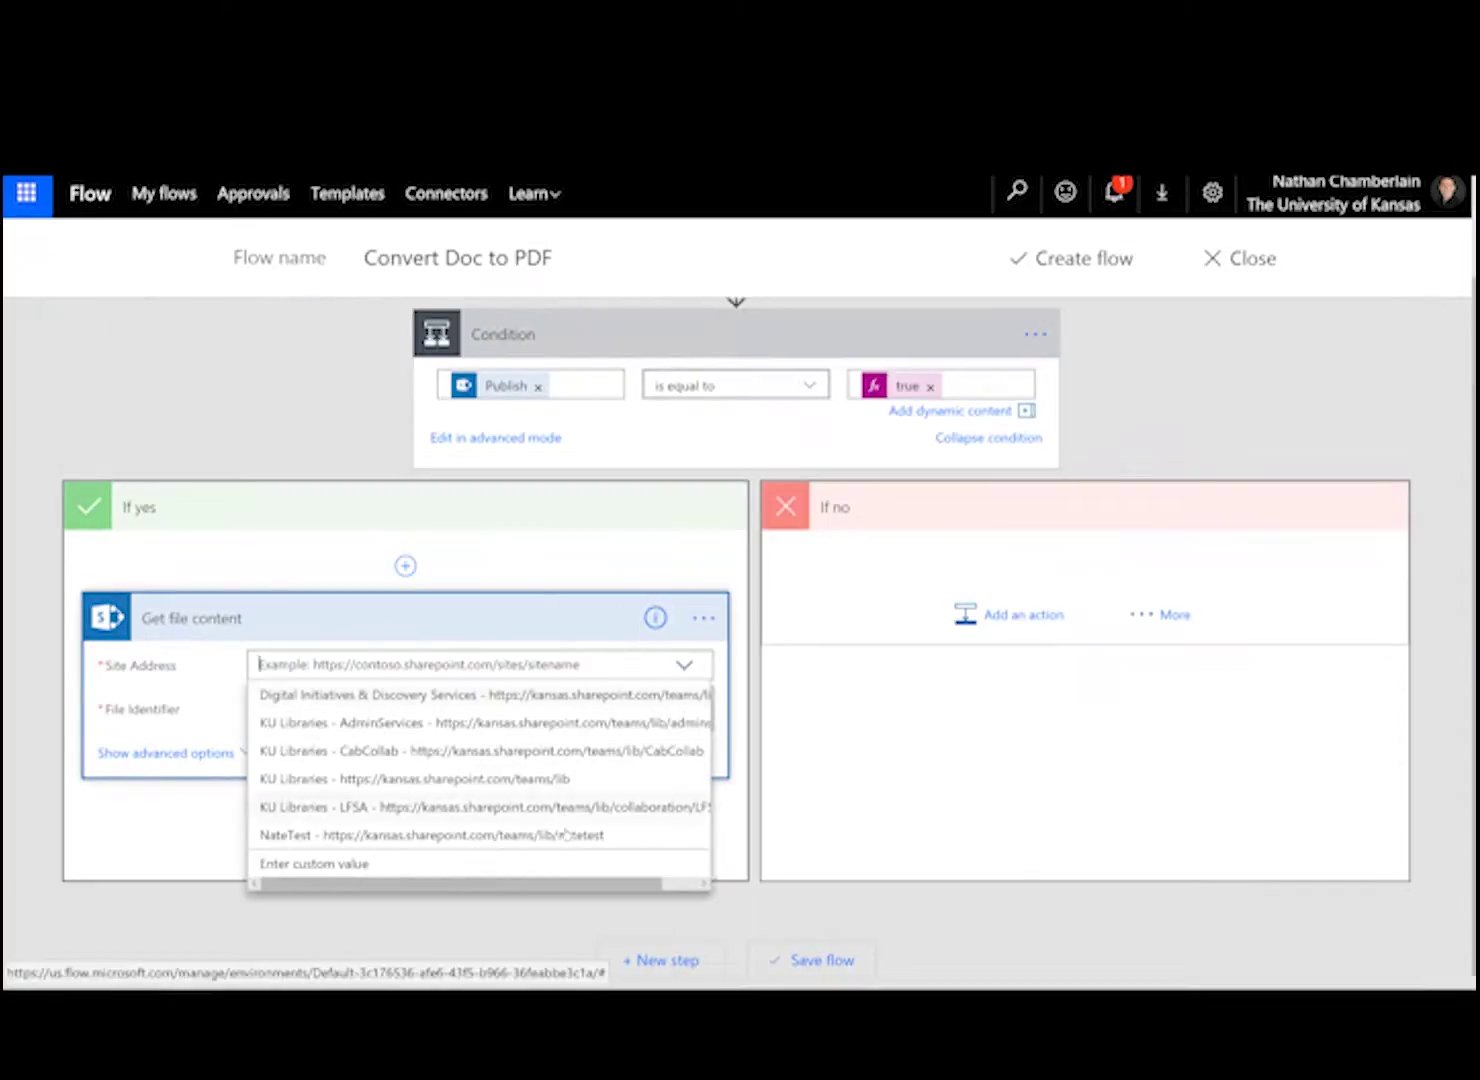
left_click(565, 834)
- Set its File Identifier to the trigger's Identifier and suppress the optional-value warning
left_click(519, 705)
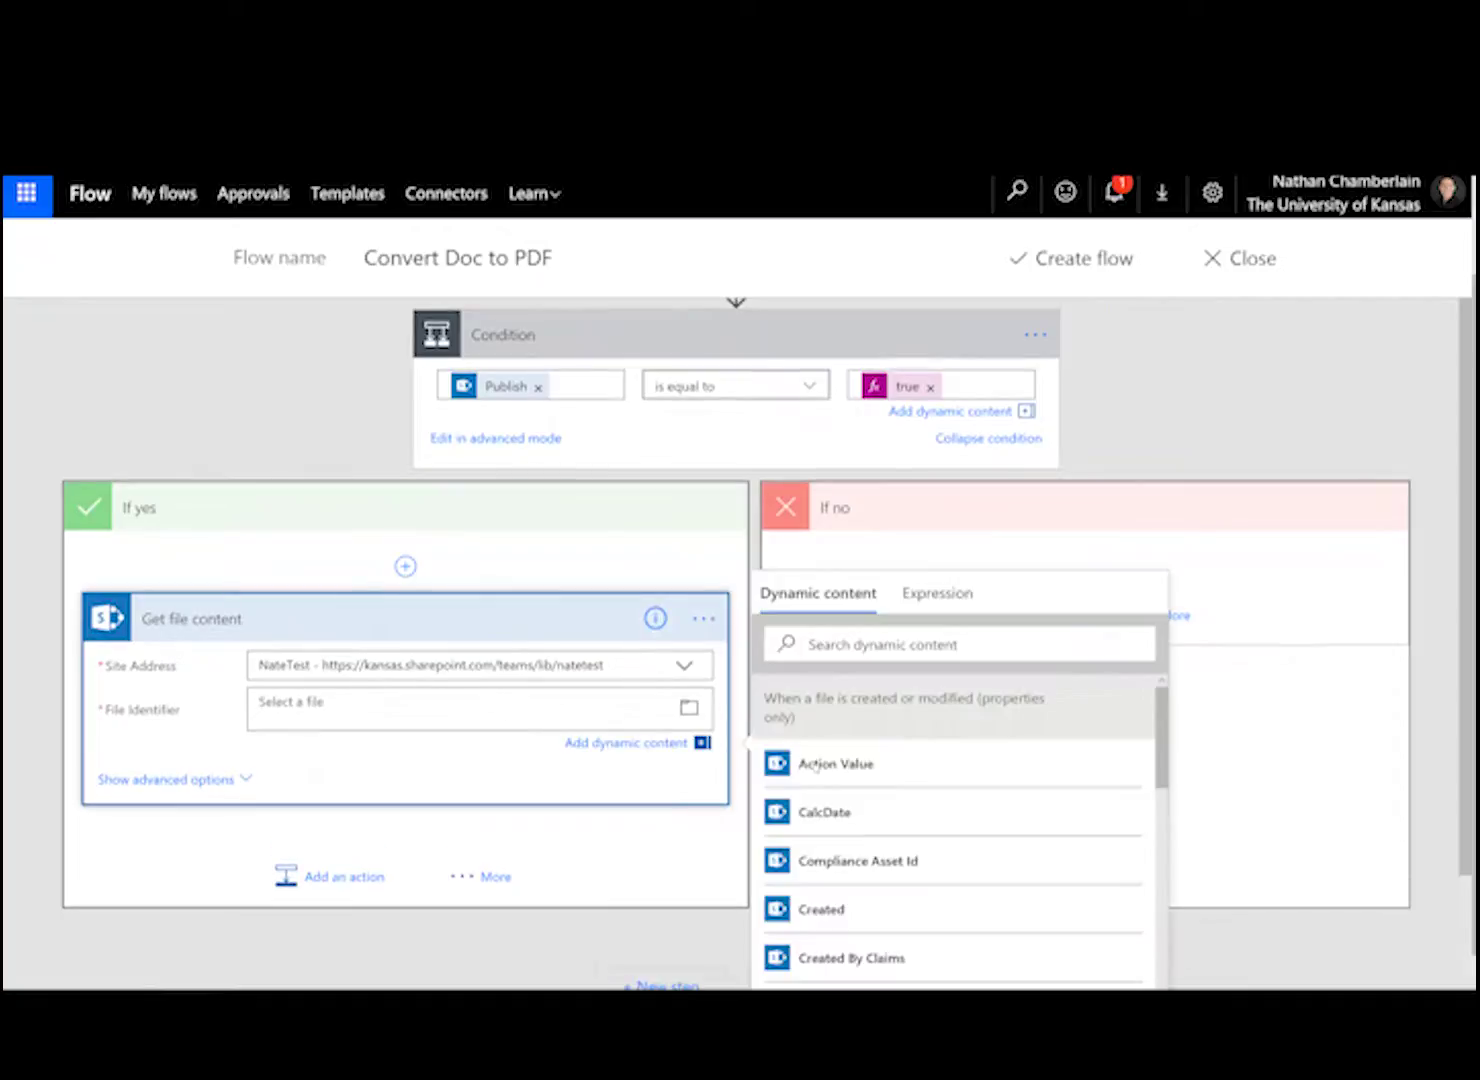
scroll(907, 815, "down", 3)
scroll(926, 815, "up", 5)
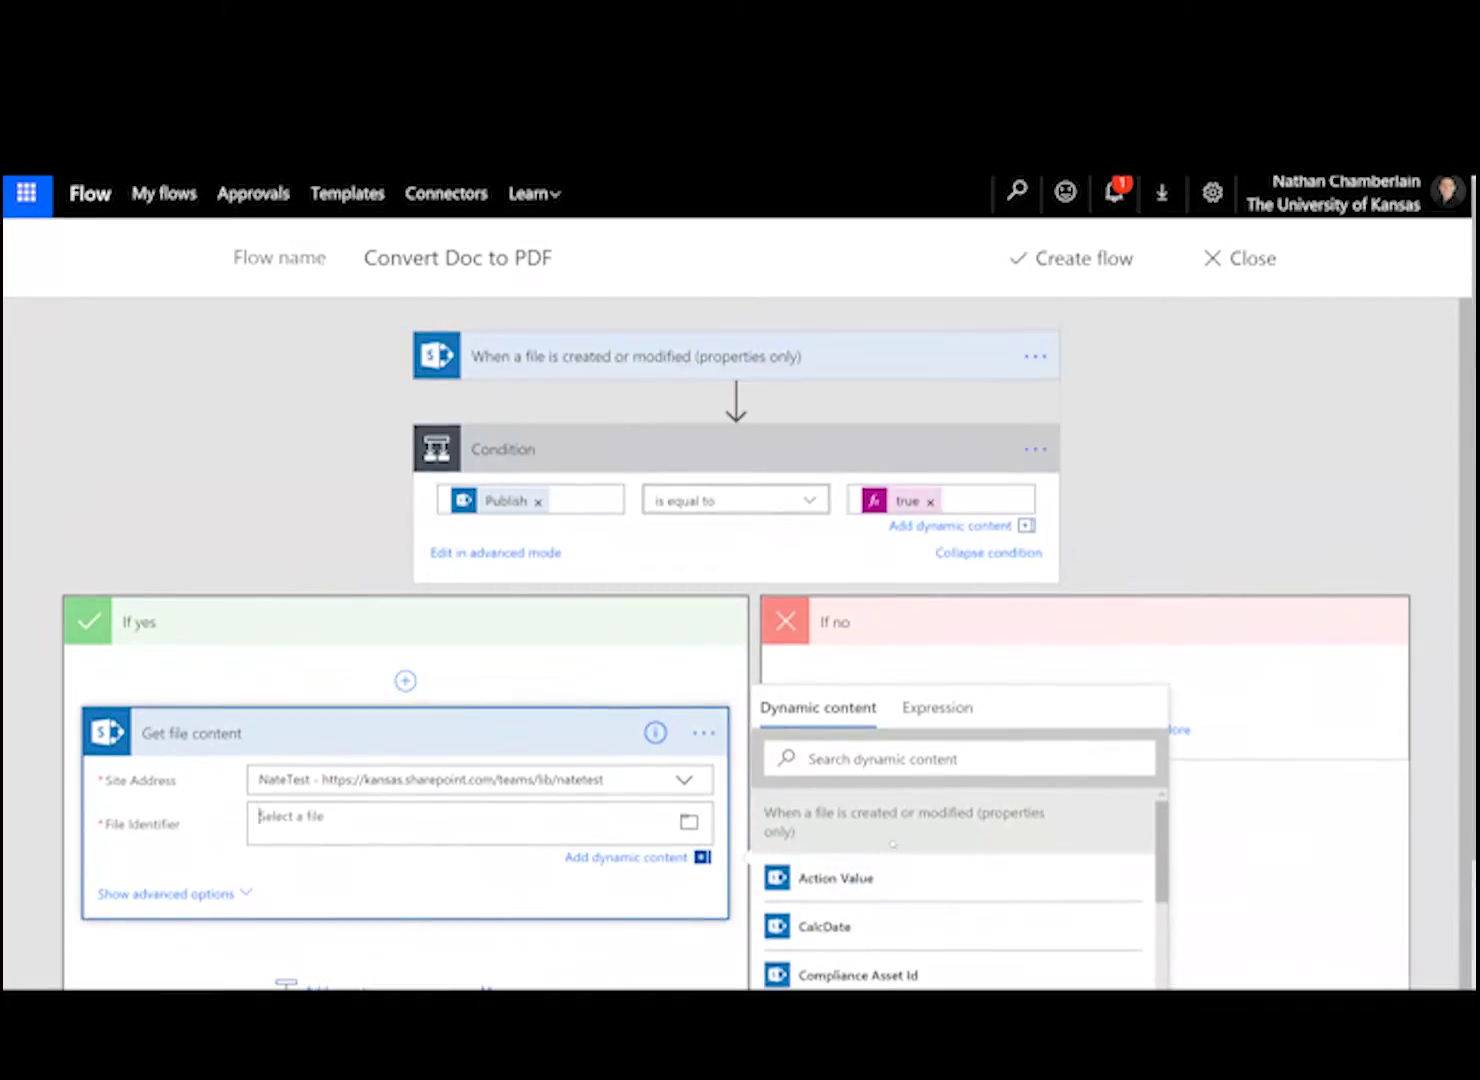
scroll(1336, 845, "down", 2)
scroll(1001, 835, "down", 4)
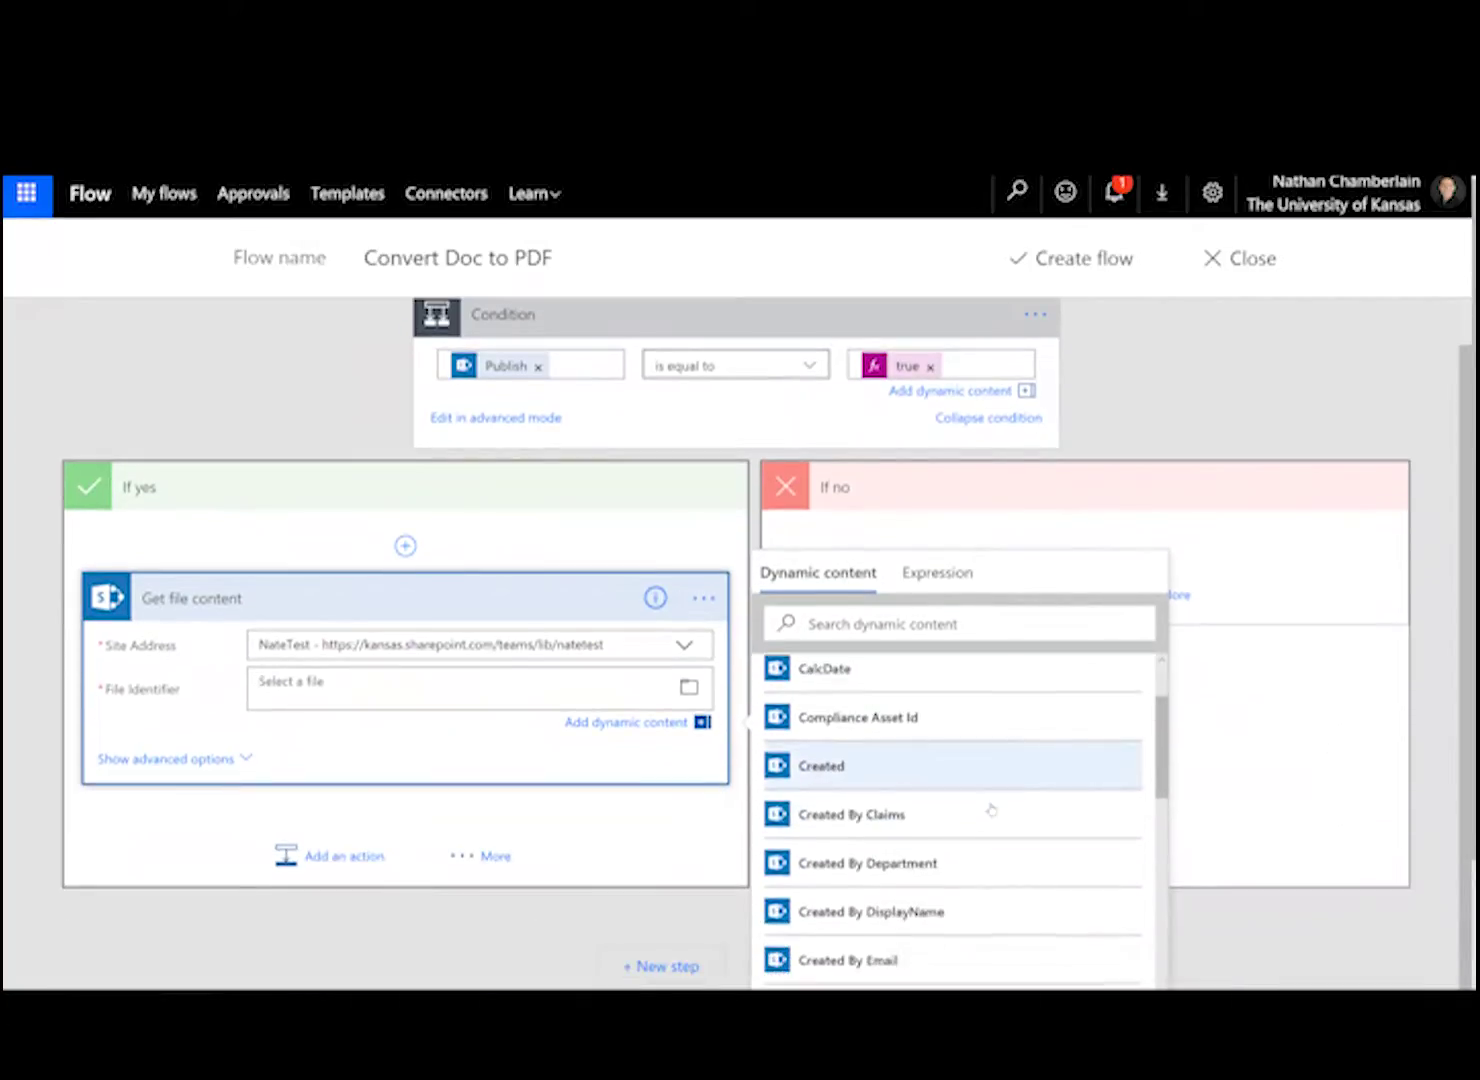
scroll(963, 829, "down", 2)
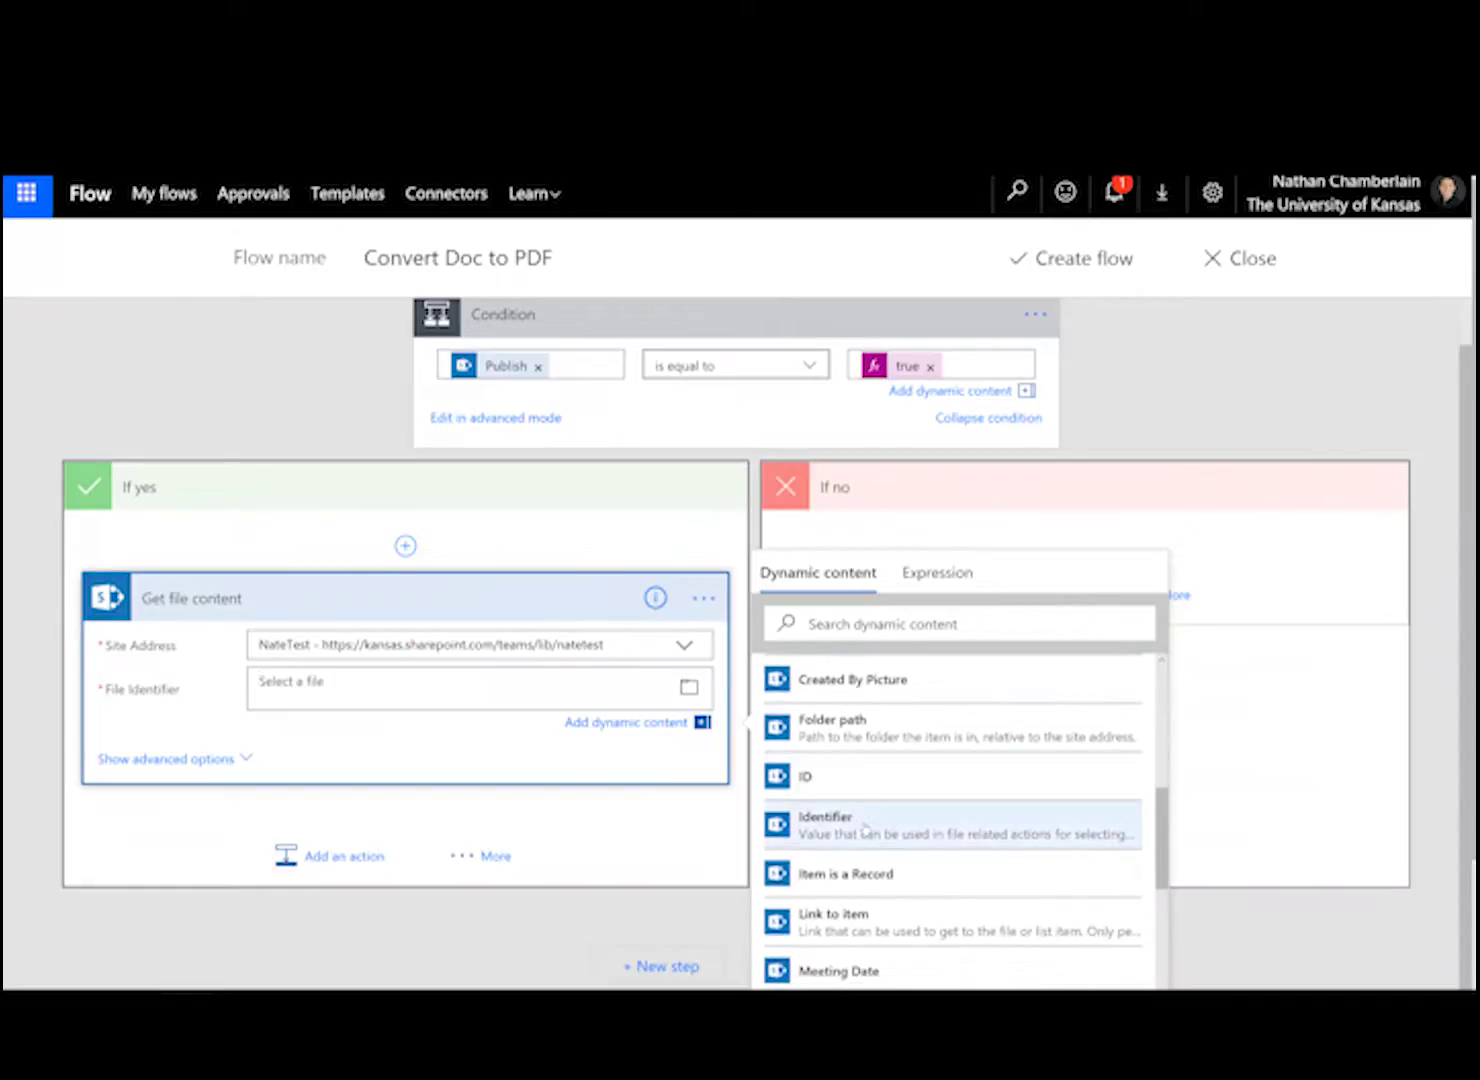
left_click(848, 829)
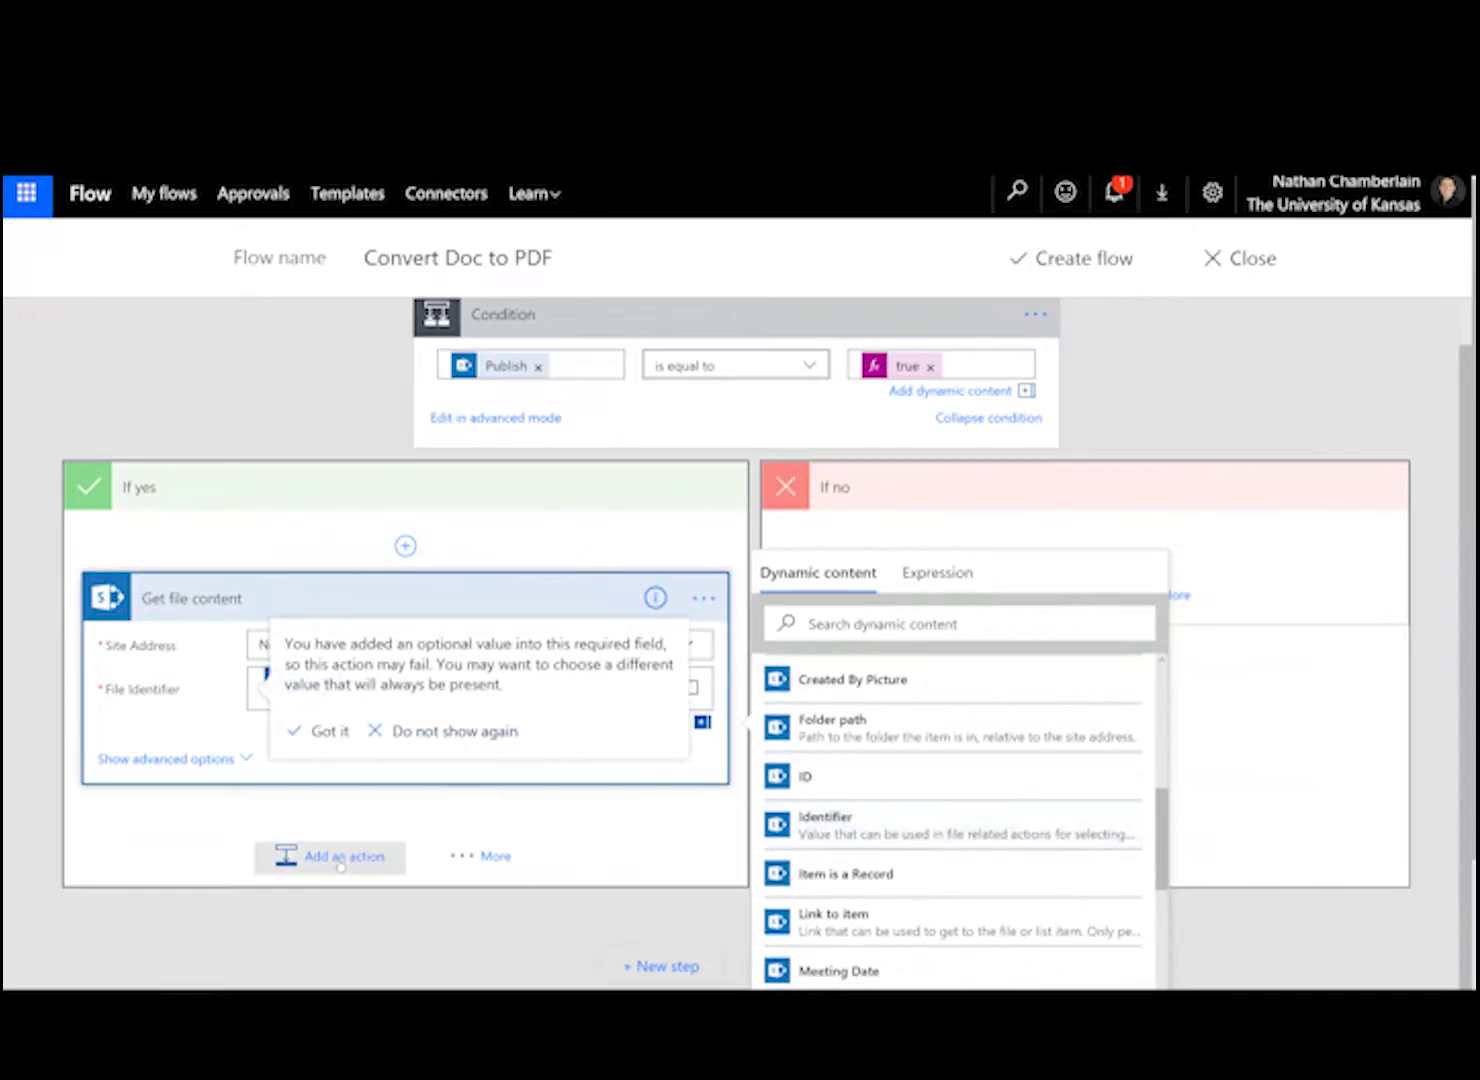
left_click(438, 743)
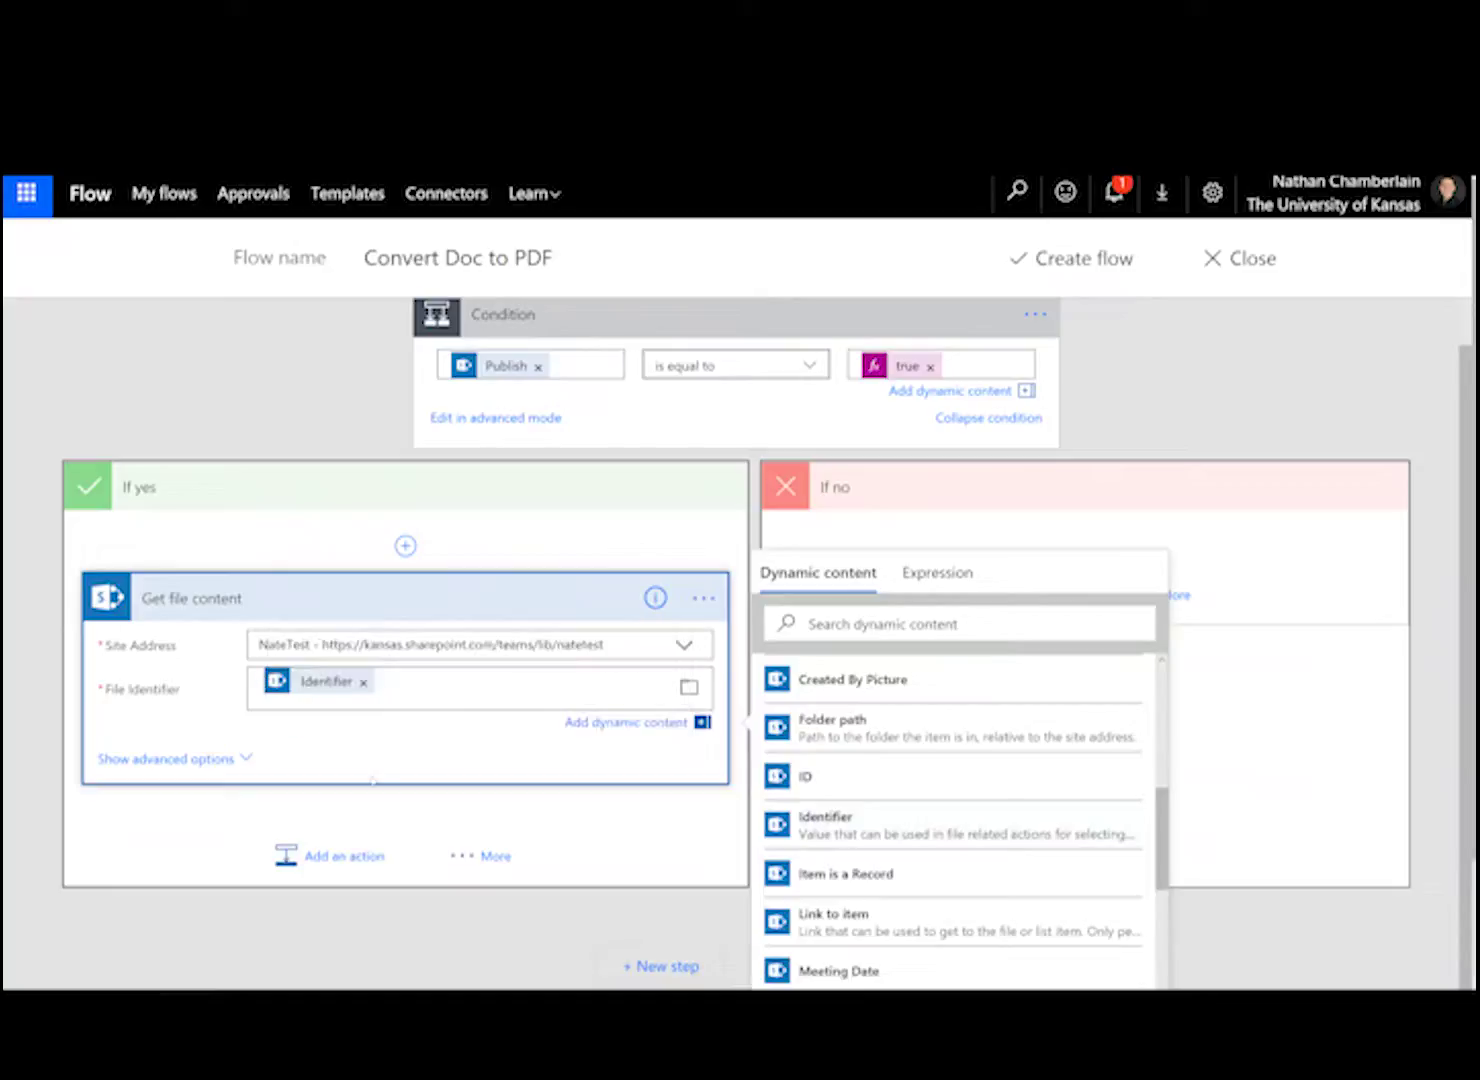
- Add a OneDrive for Business Create file action saving into the /WF_CabinetNotes folder
left_click(312, 858)
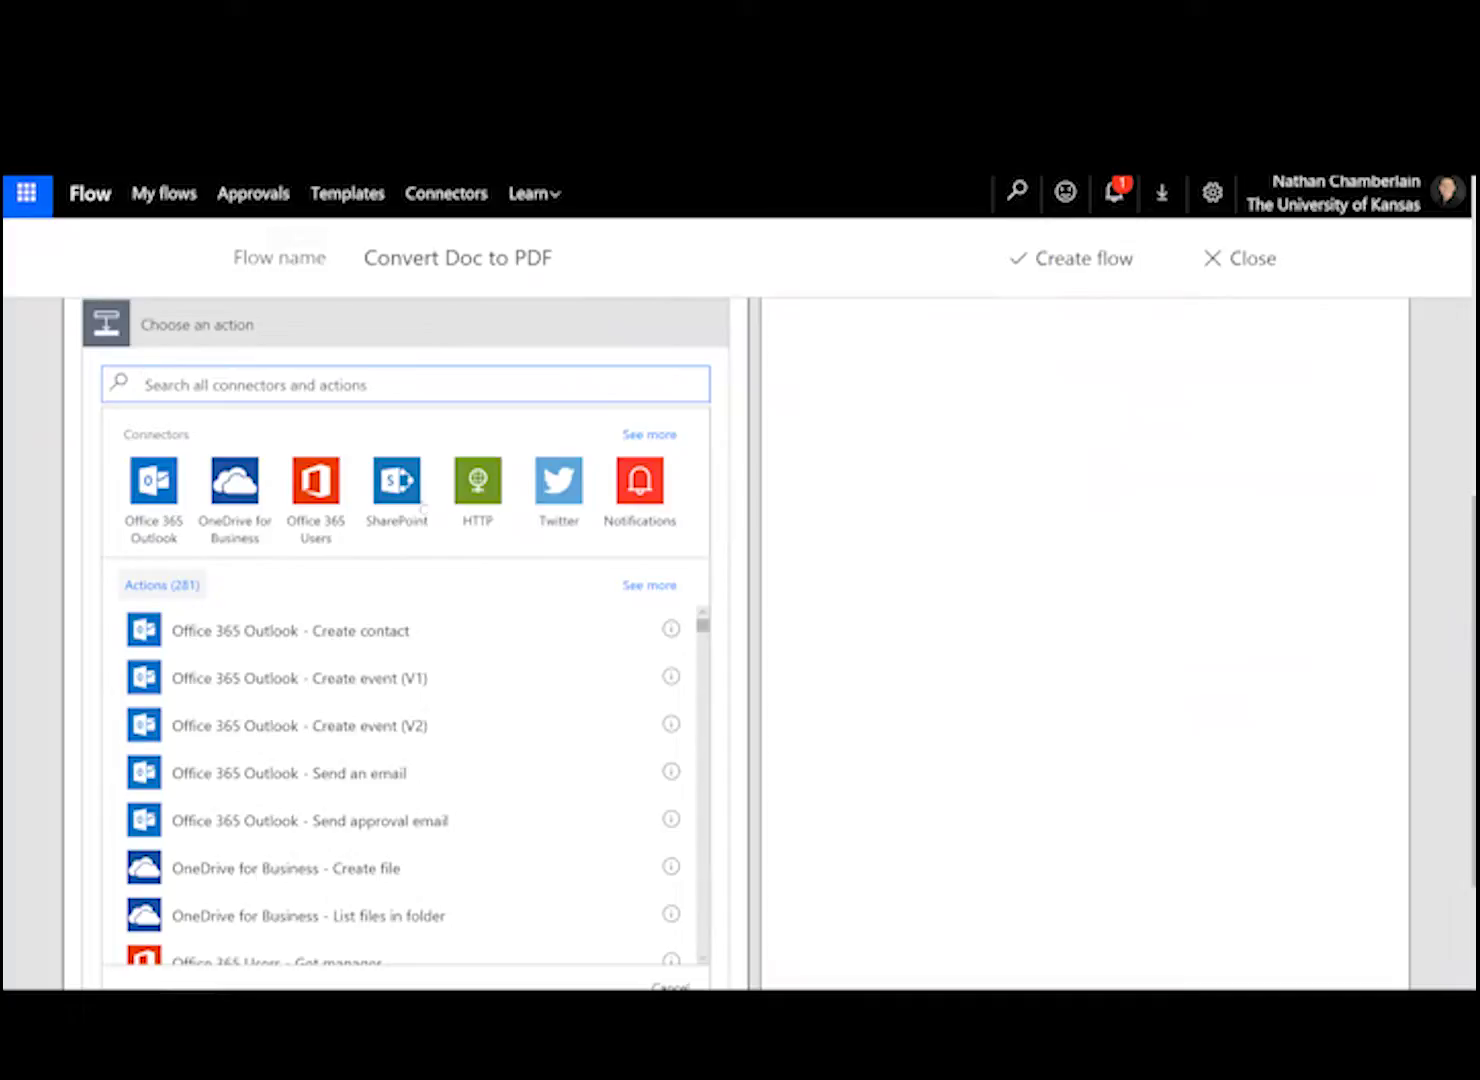
left_click(235, 512)
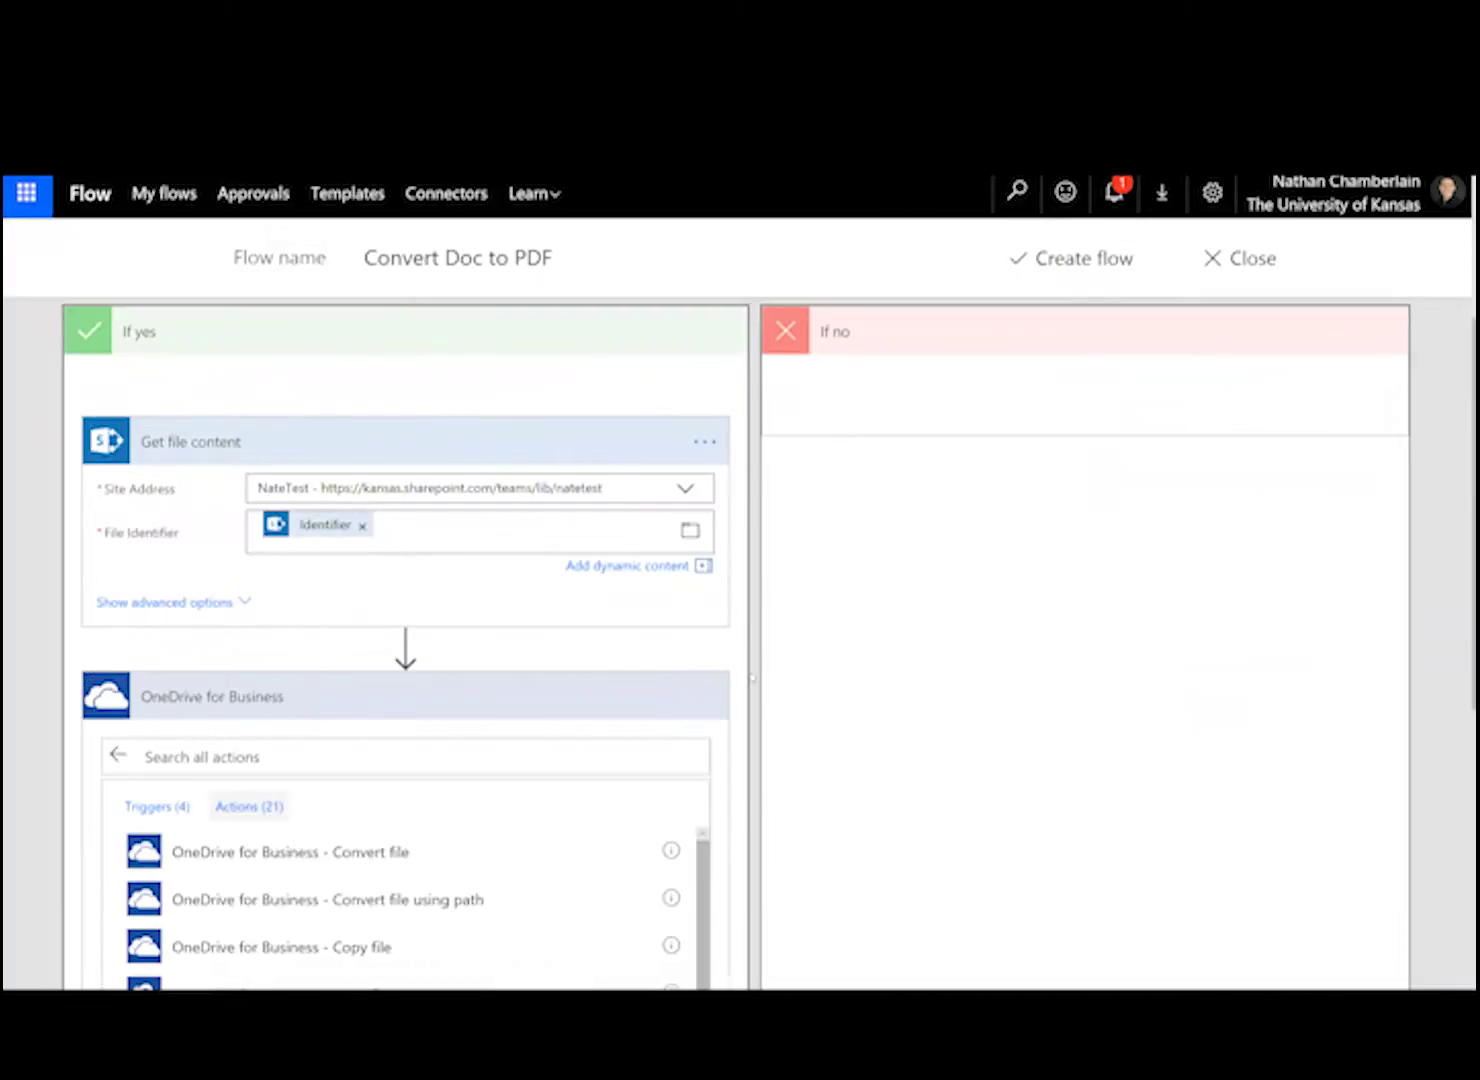
scroll(398, 586, "down", 5)
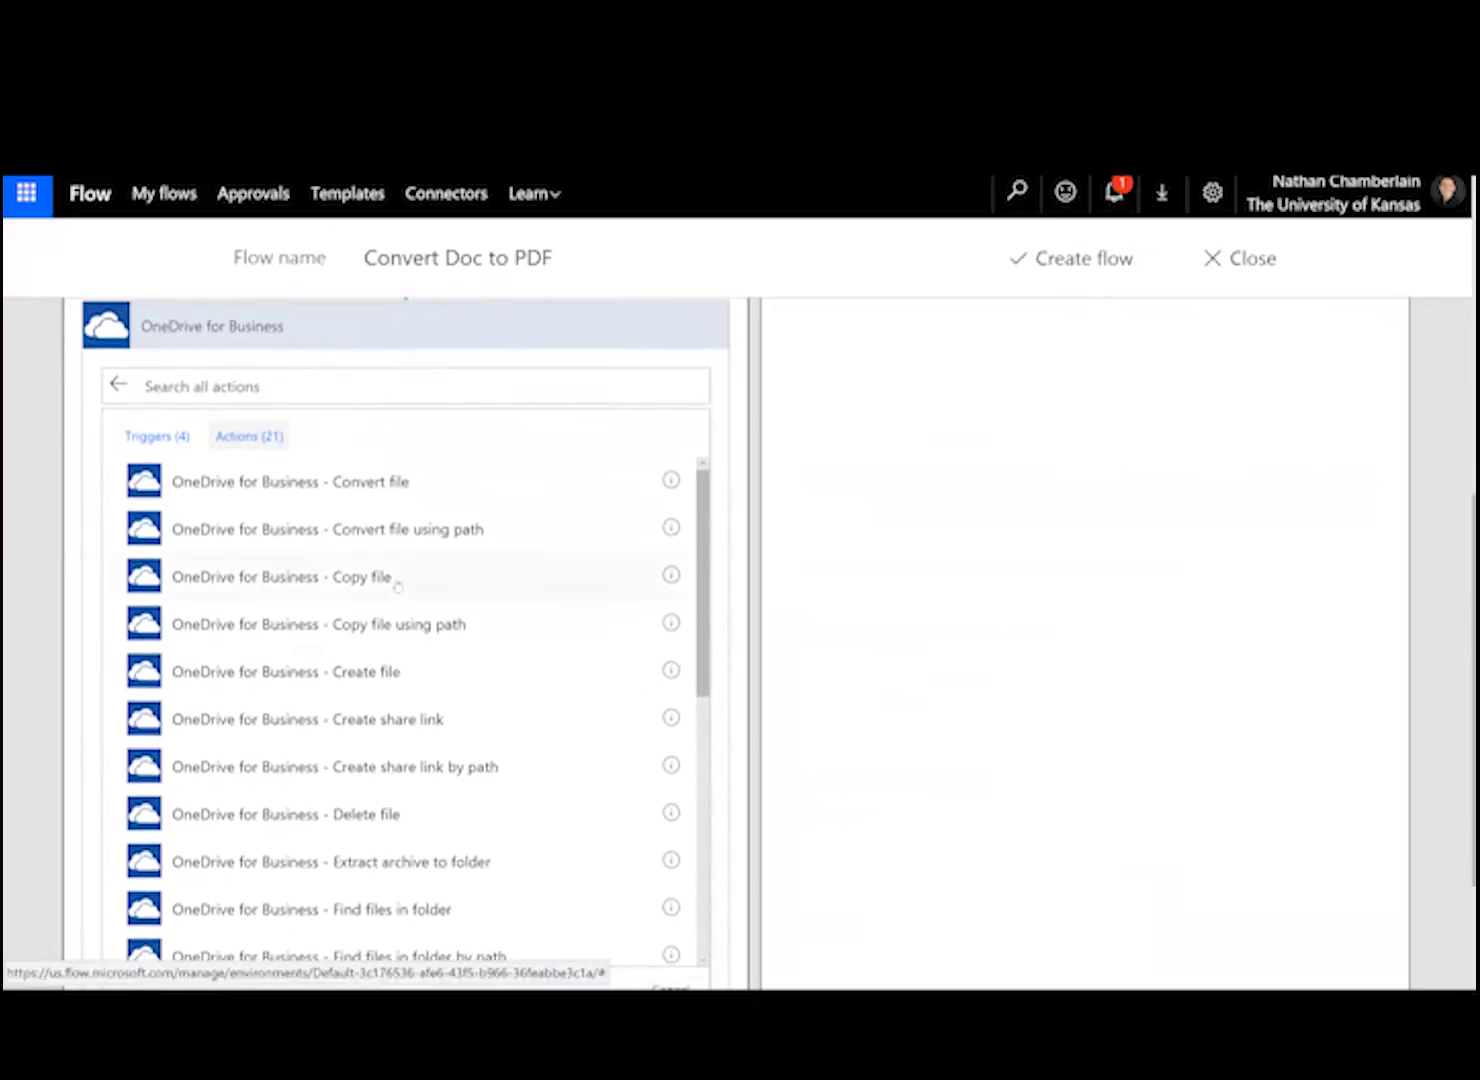
left_click(421, 674)
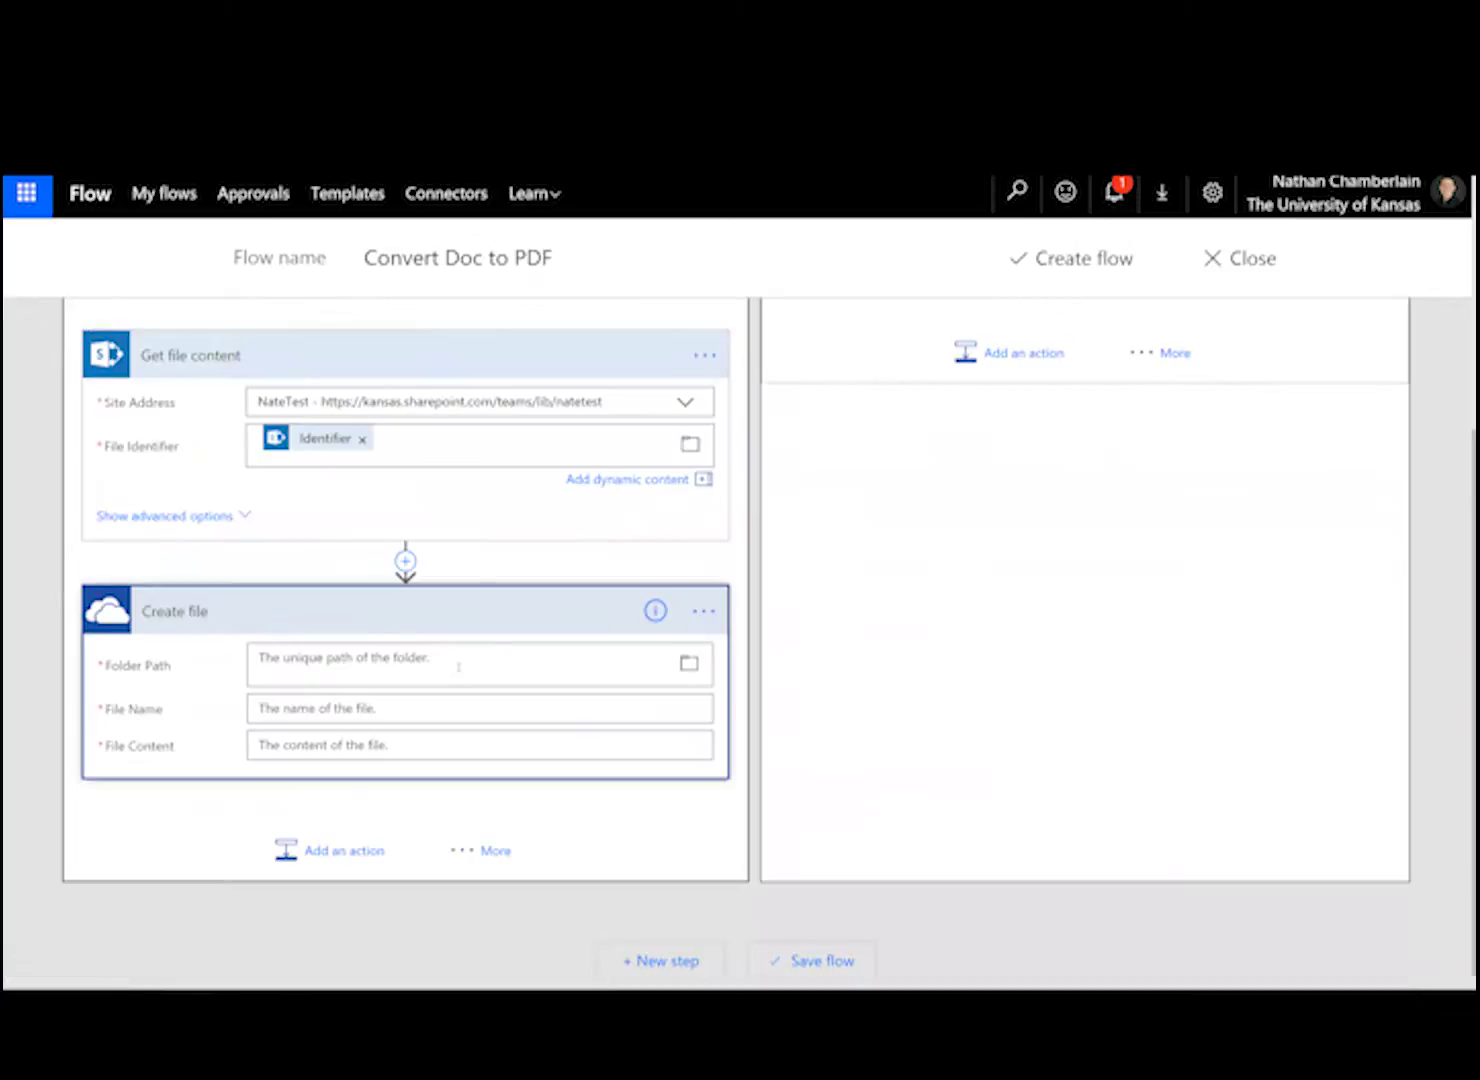
left_click(689, 665)
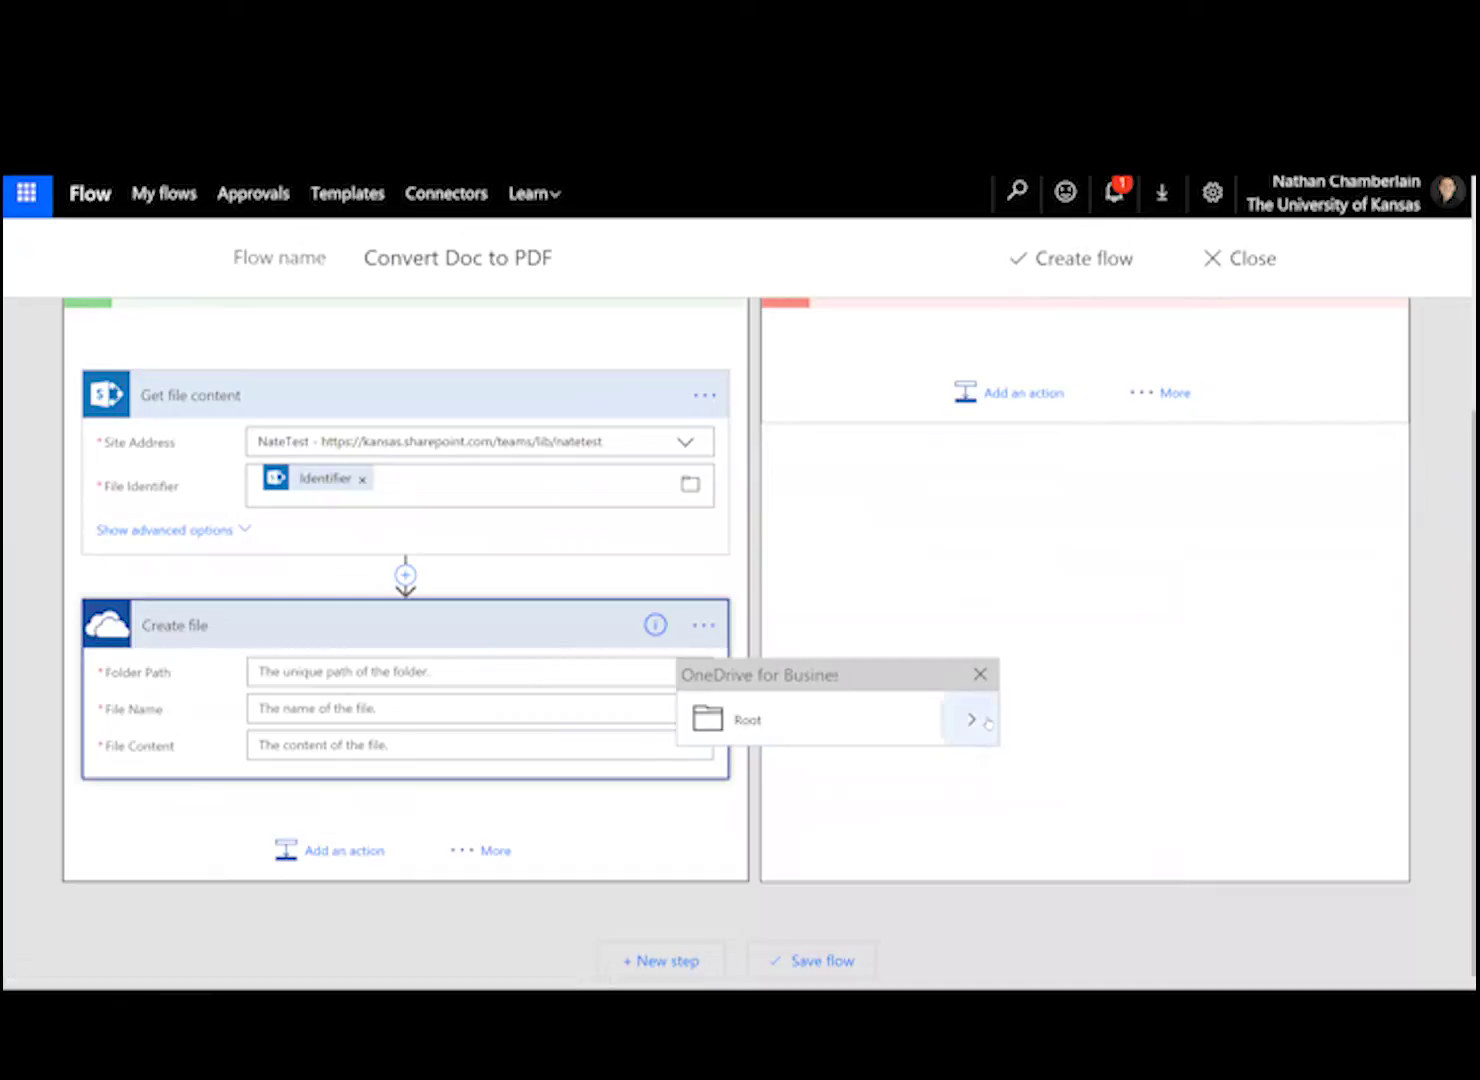
left_click(971, 720)
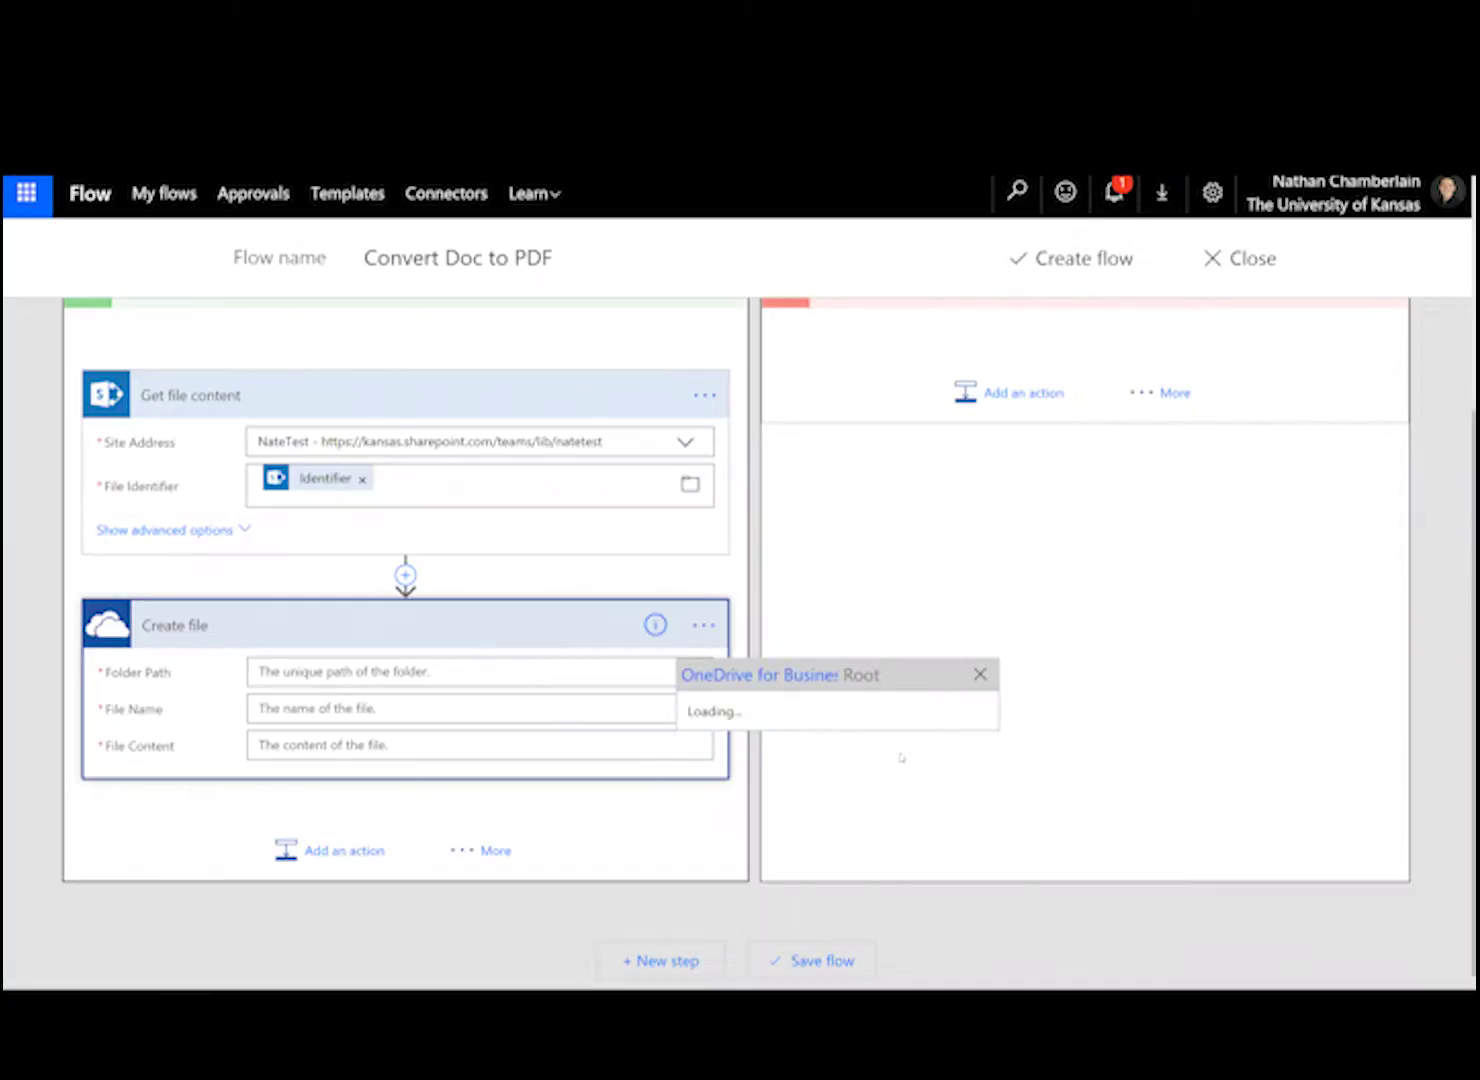
scroll(855, 871, "down", 10)
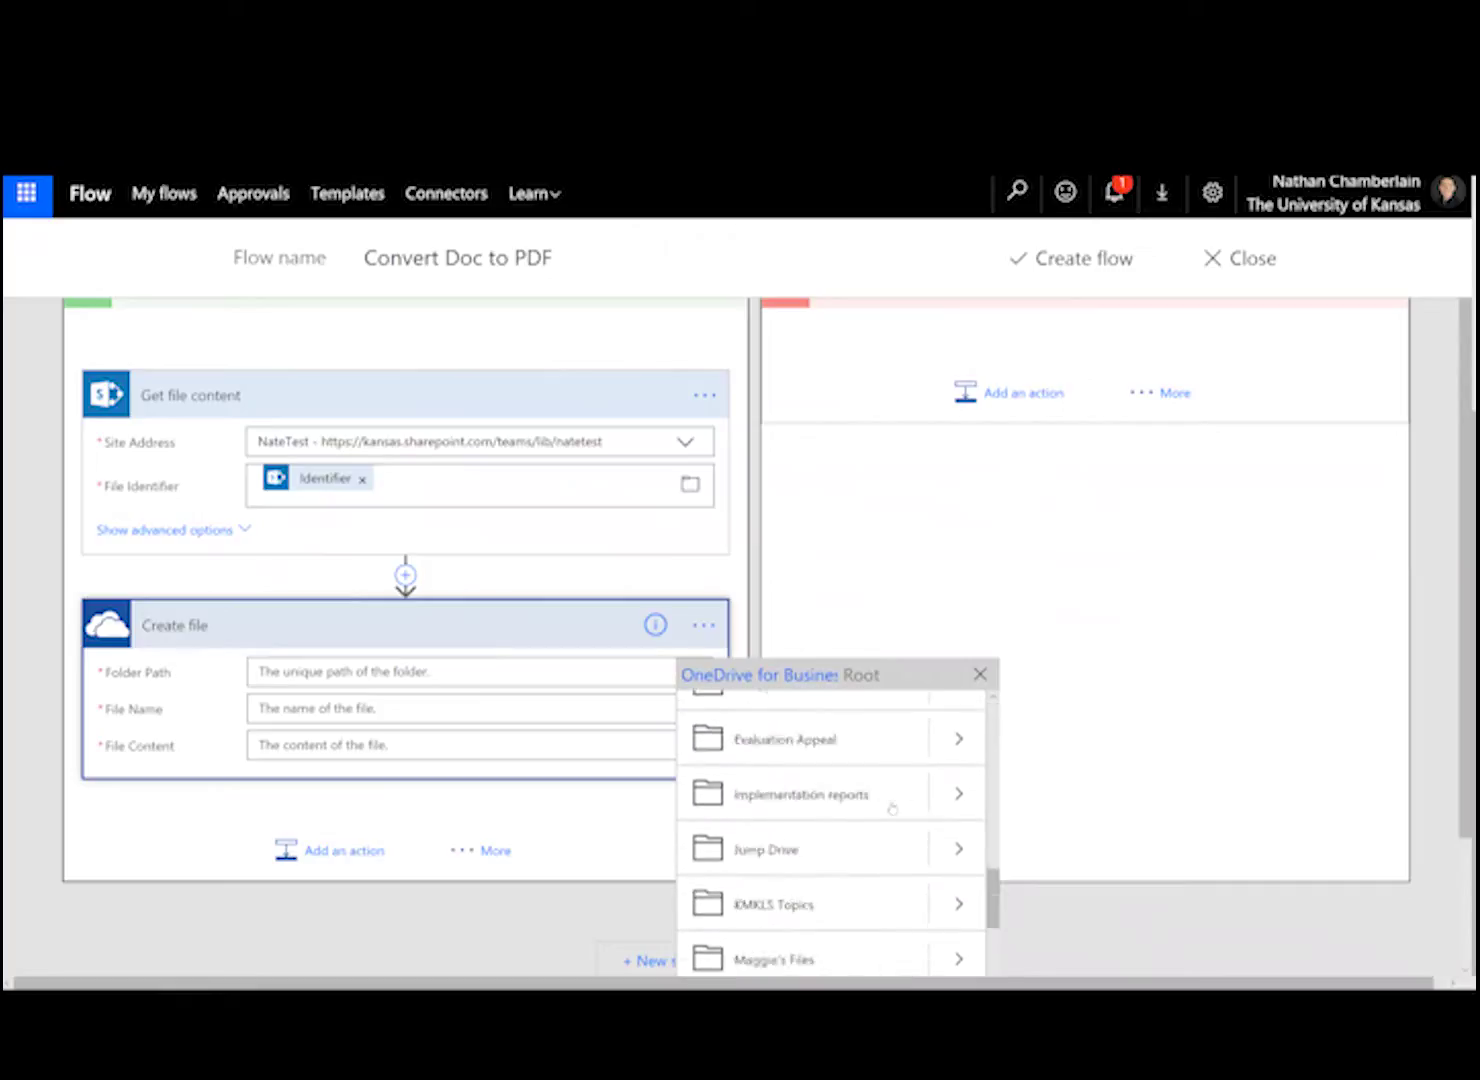
scroll(855, 871, "down", 8)
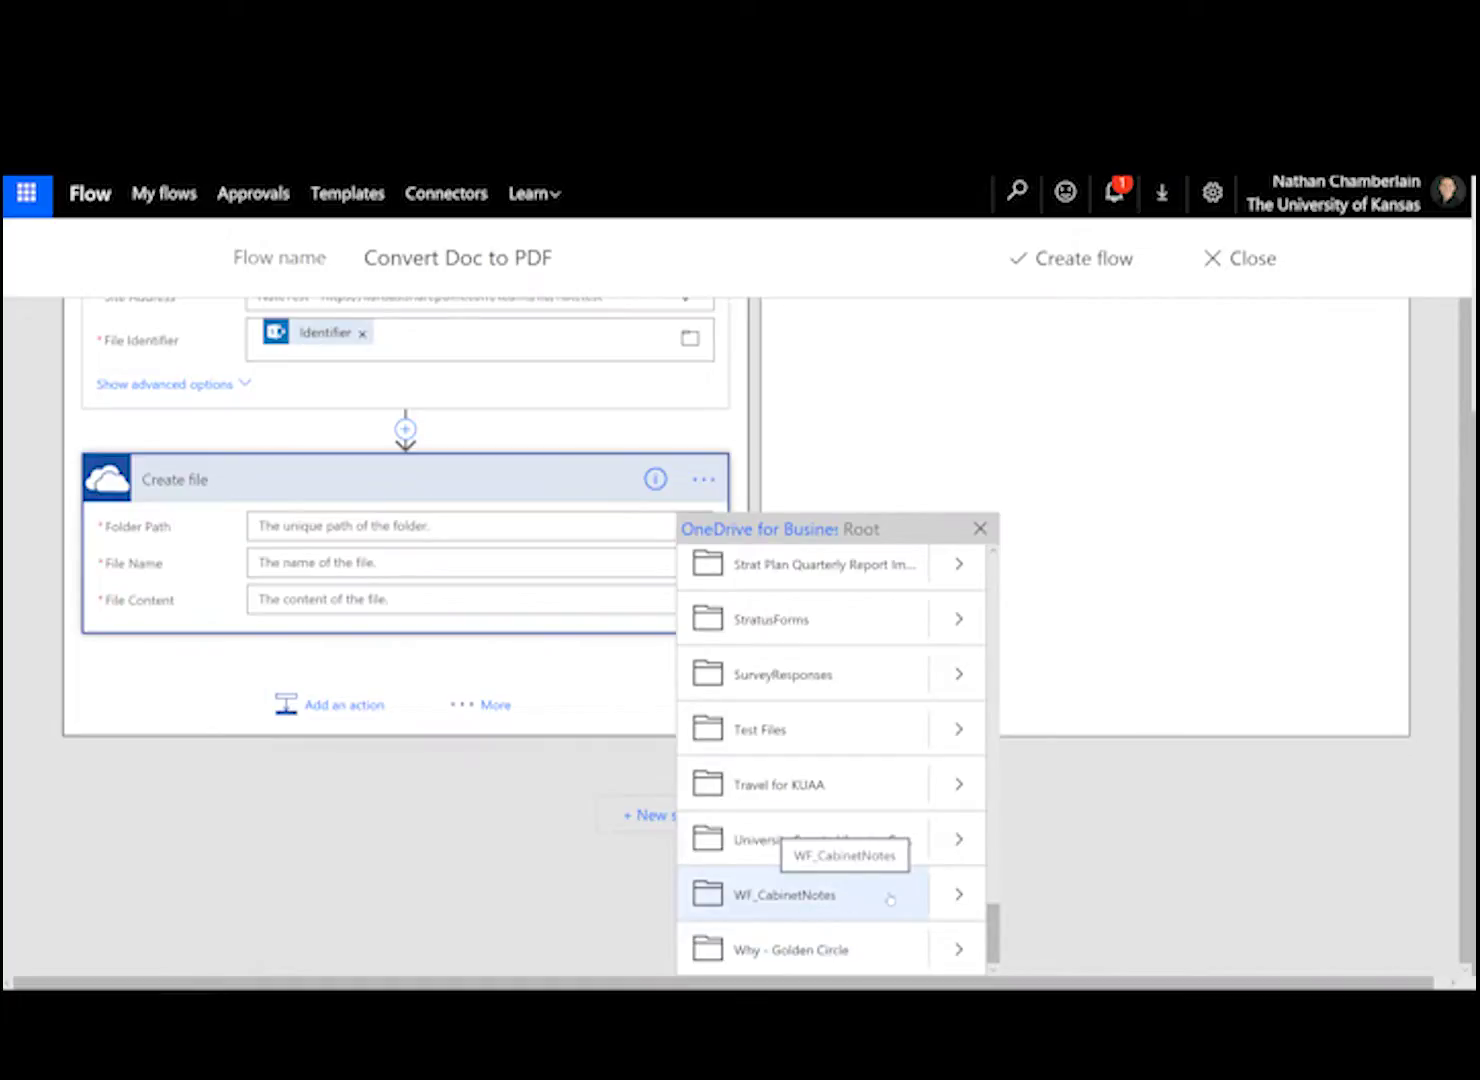
left_click(890, 899)
- Name the OneDrive file from Name plus CalcDate and fill it with the retrieved File Content
left_click(300, 722)
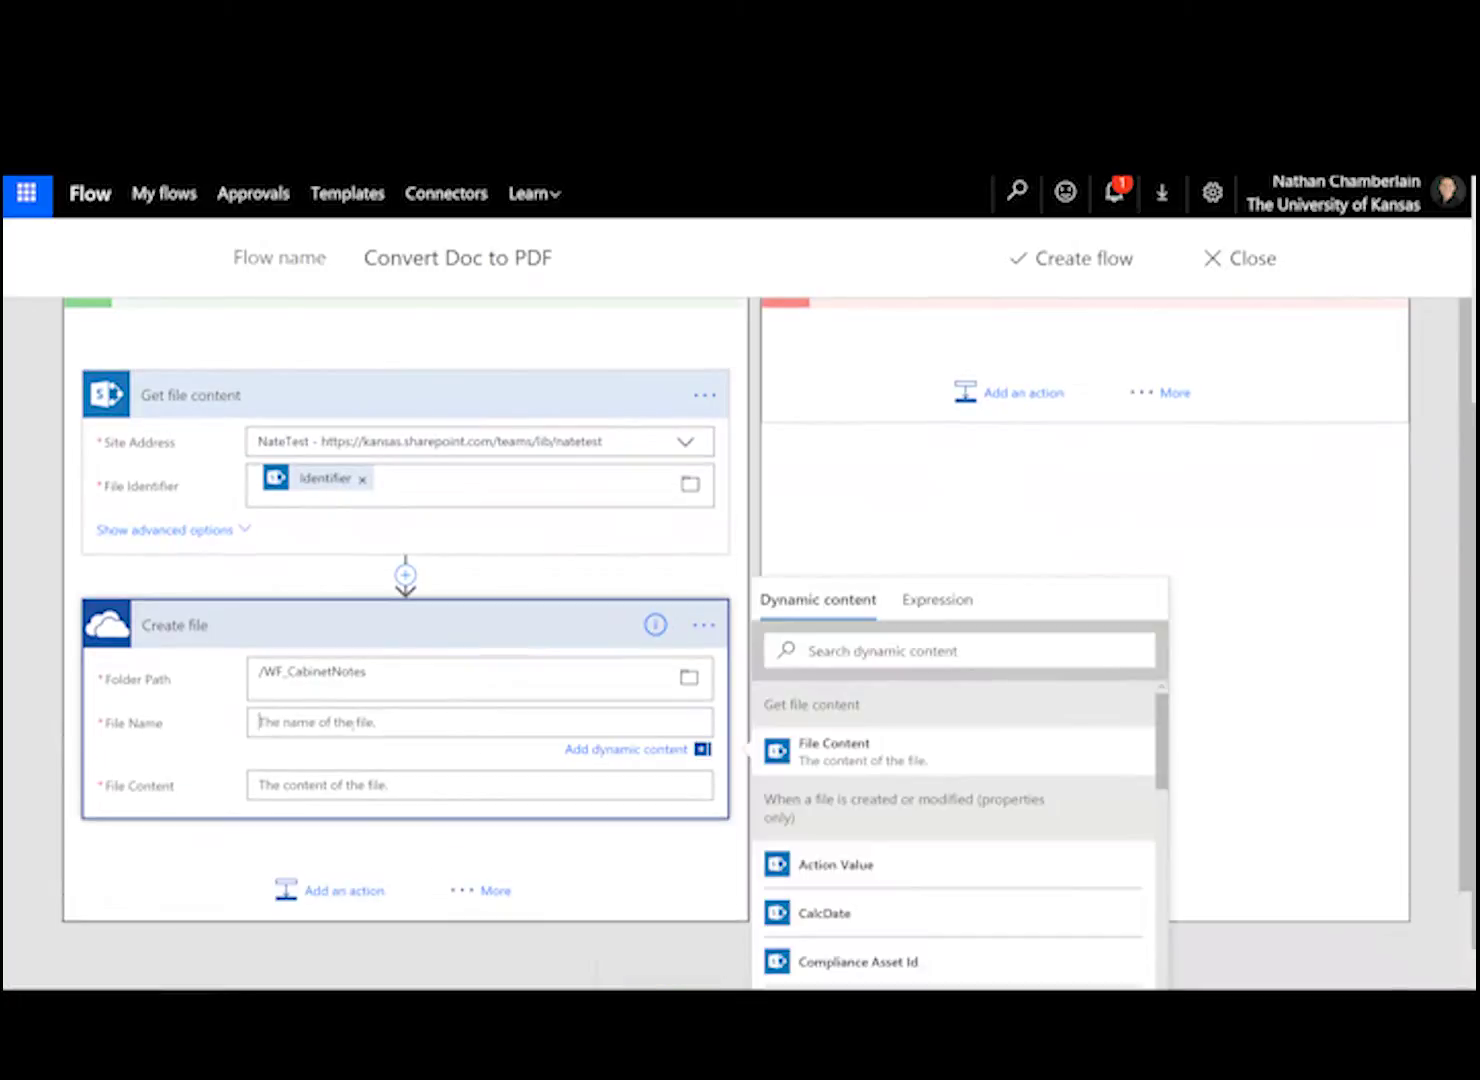
scroll(937, 817, "down", 2)
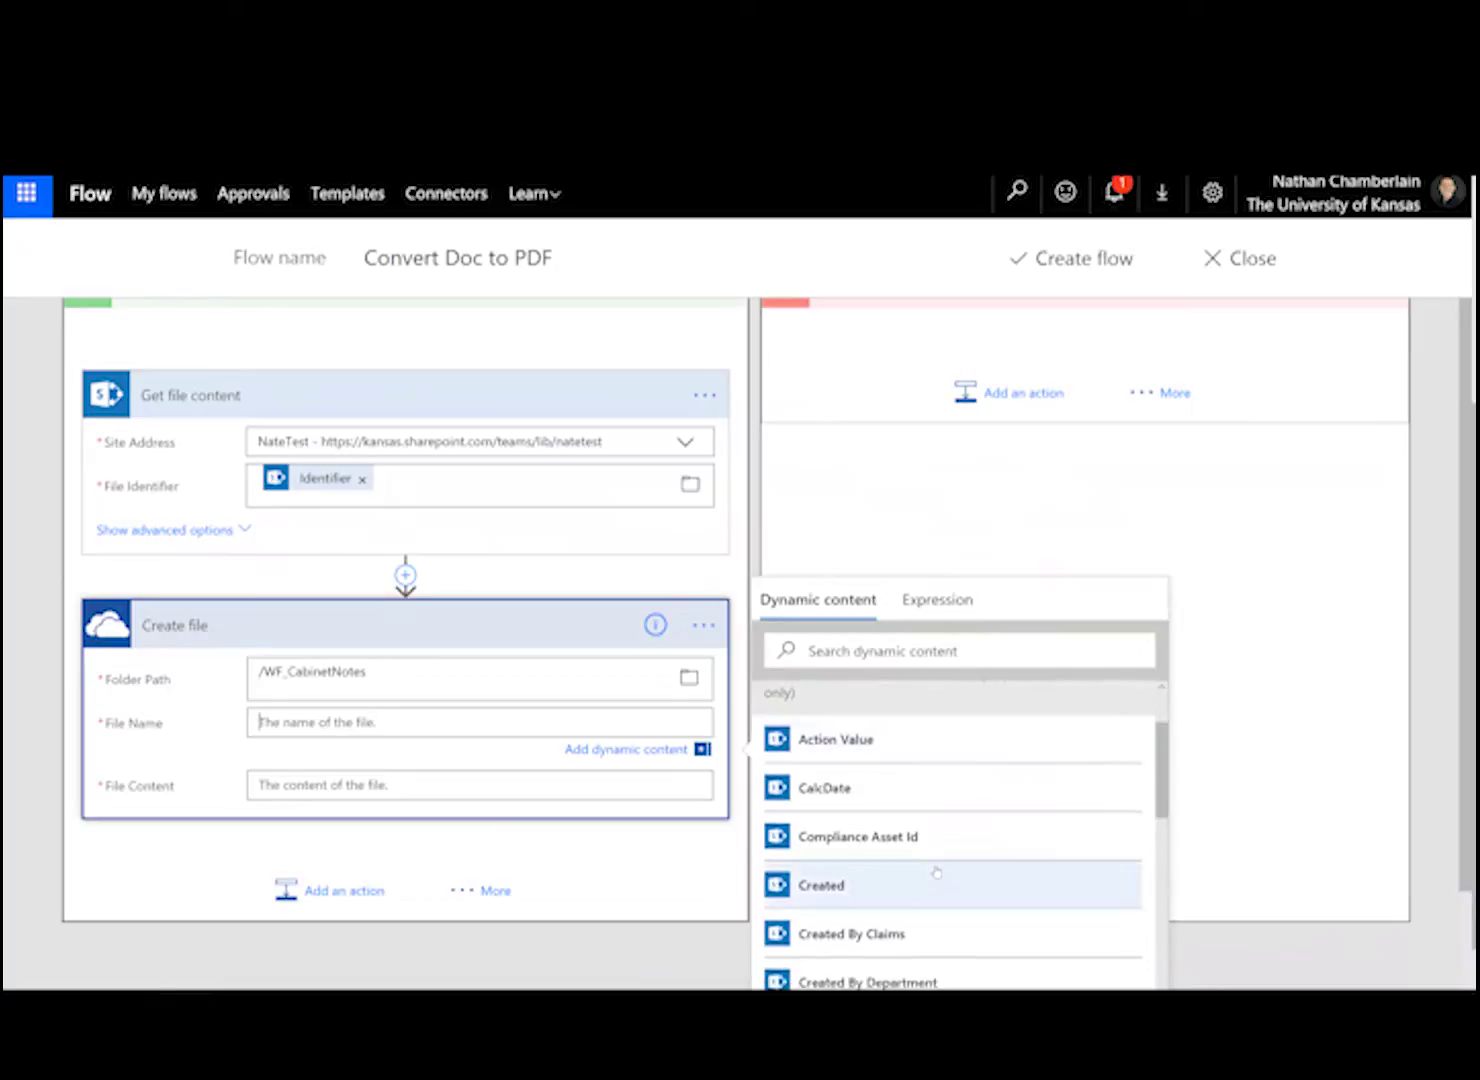
scroll(936, 870, "up", 2)
scroll(887, 850, "down", 5)
scroll(922, 858, "down", 6)
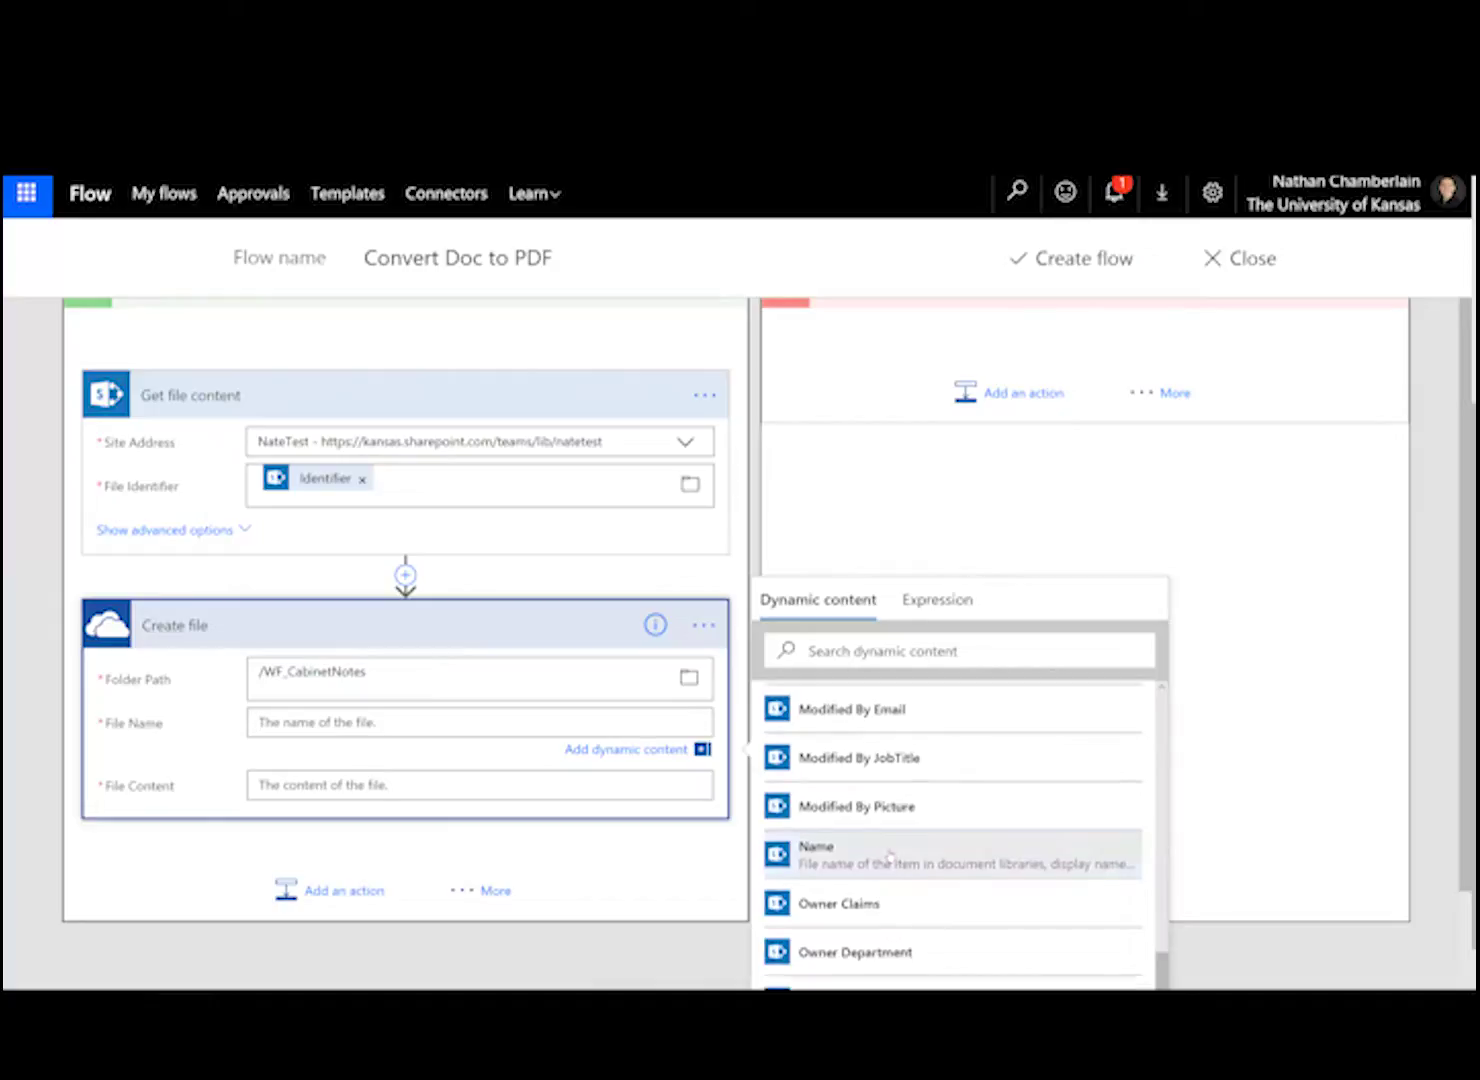
left_click(890, 857)
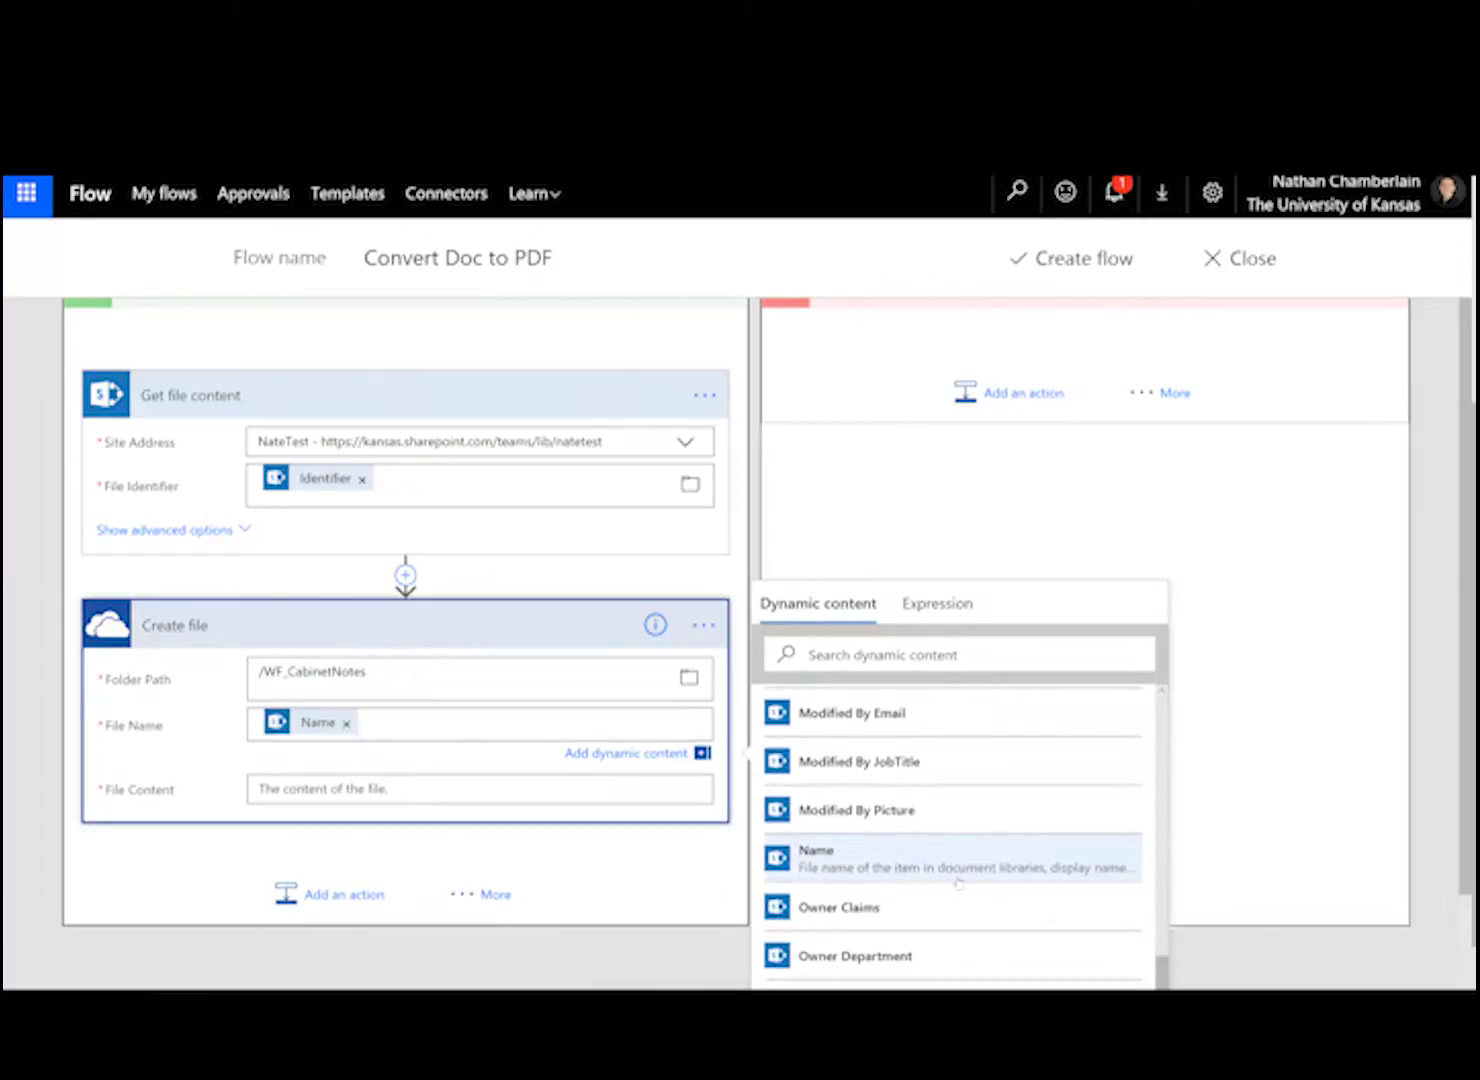
scroll(951, 849, "up", 1)
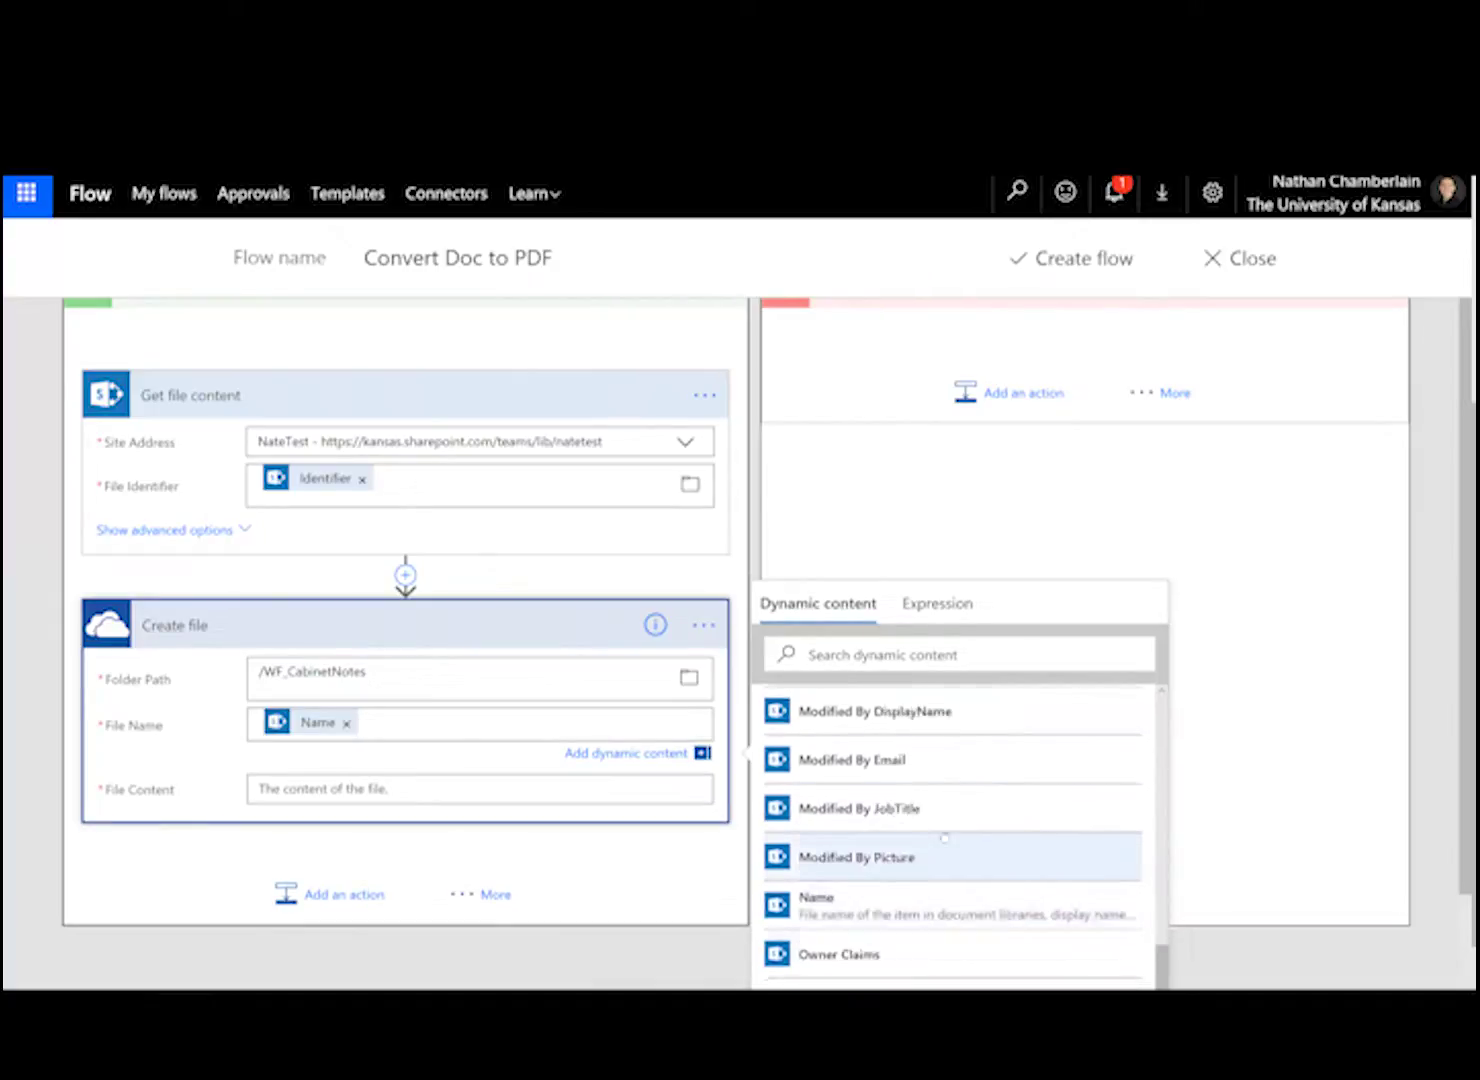
scroll(945, 838, "up", 10)
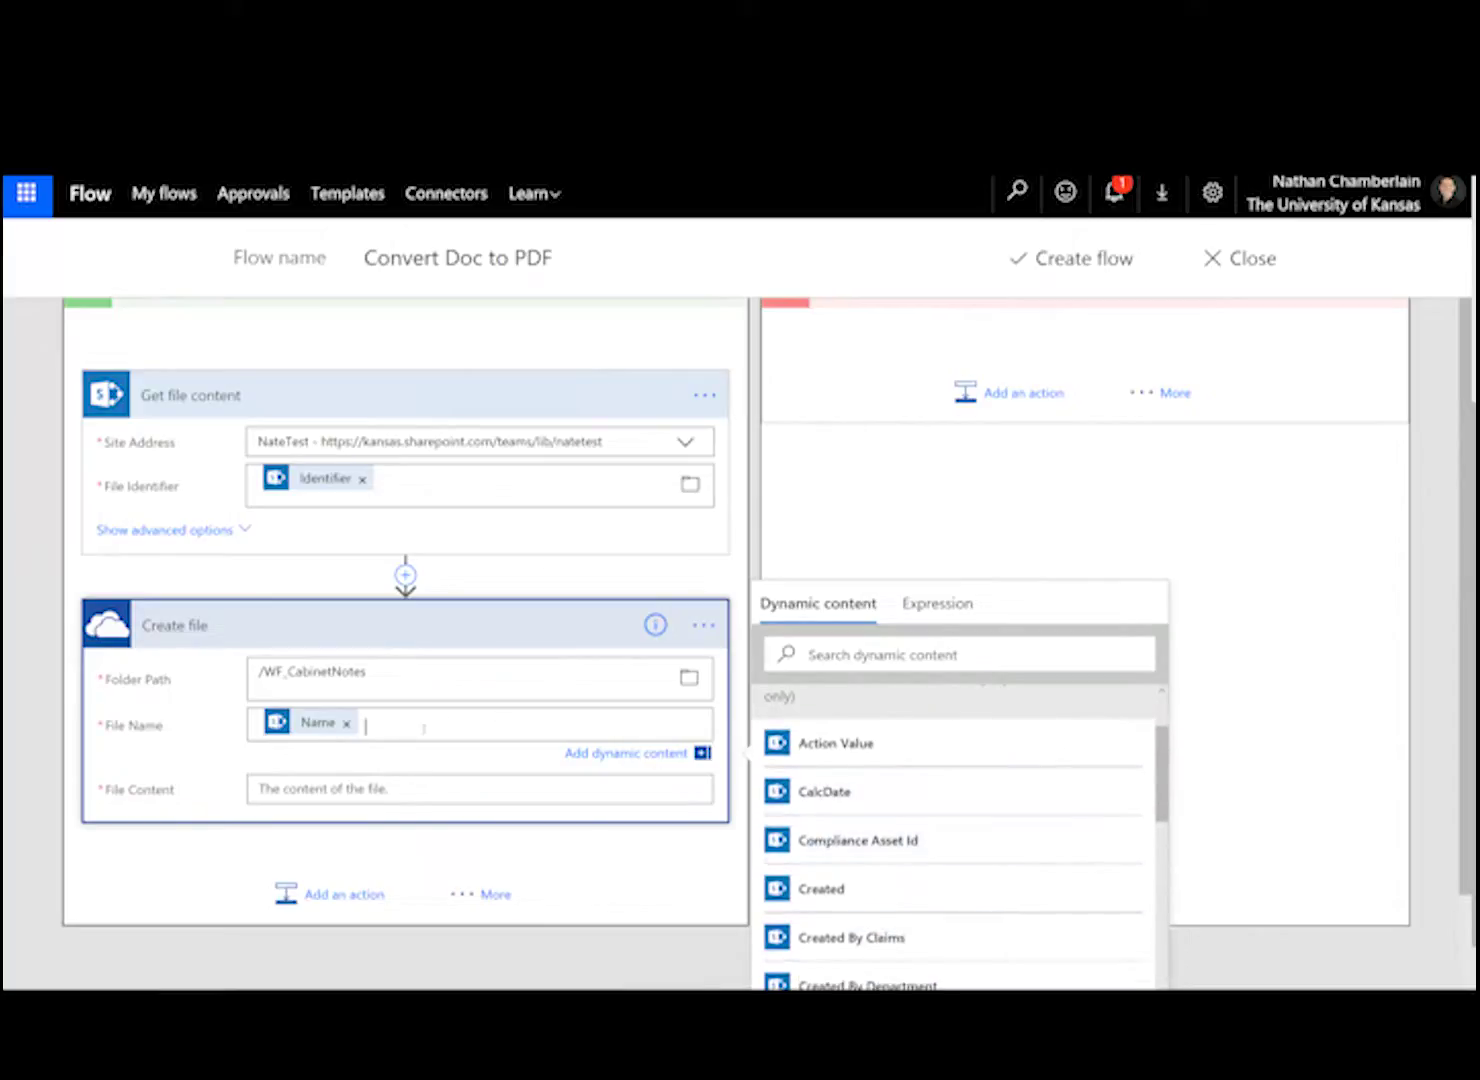
left_click(848, 798)
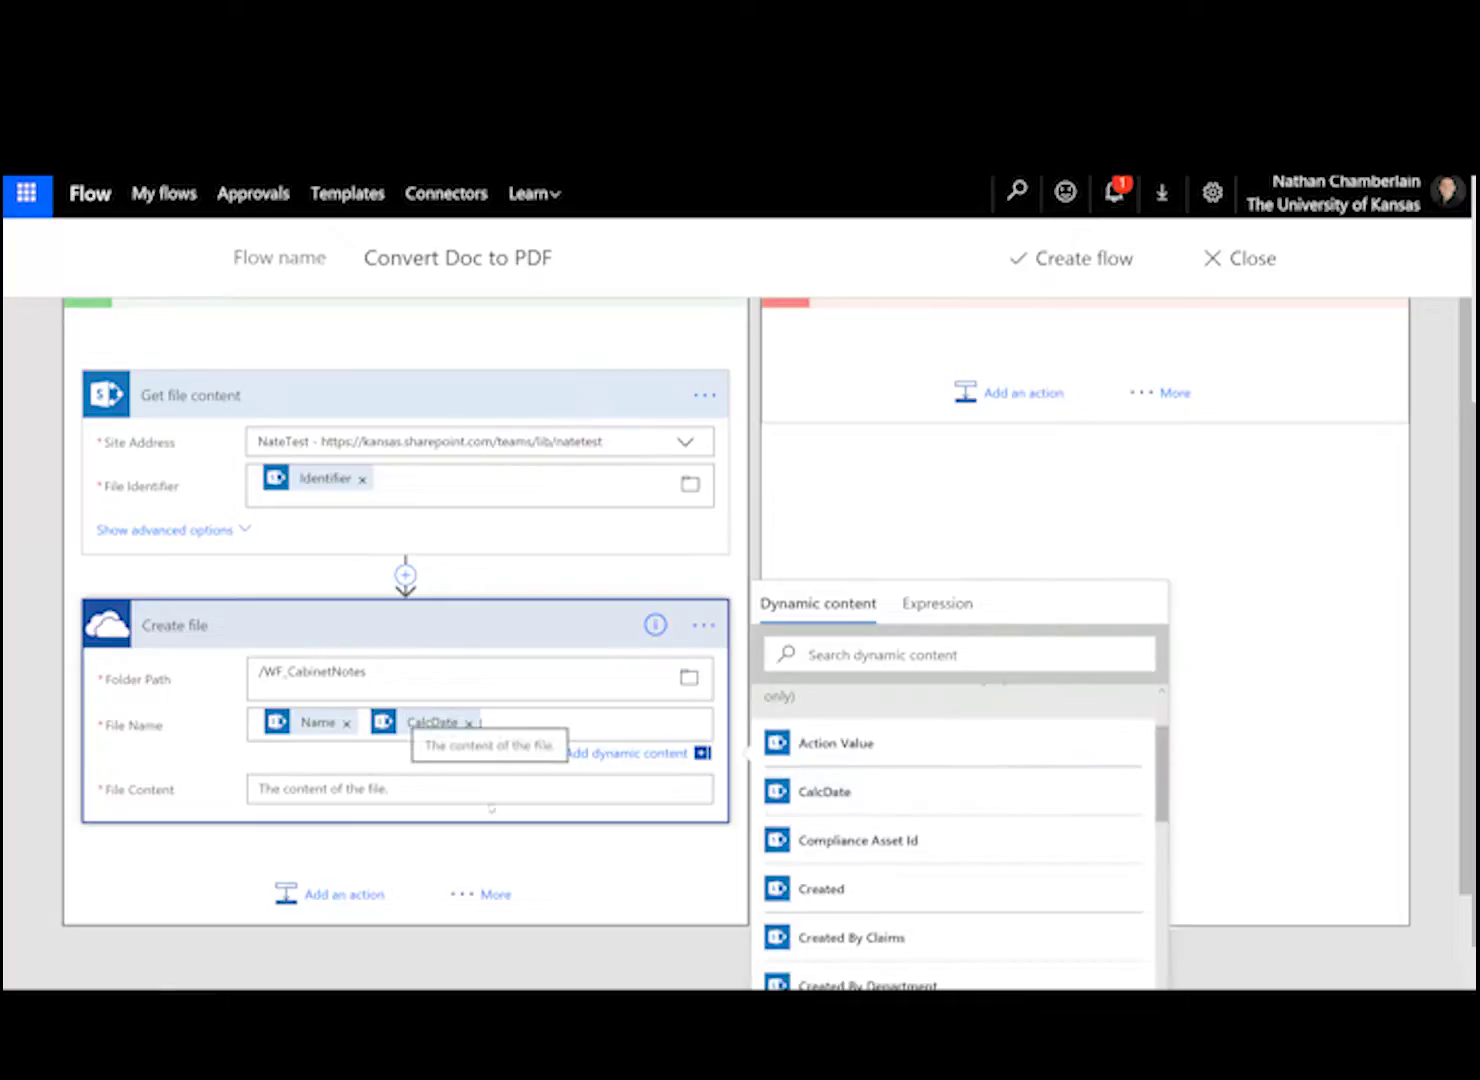
left_click(441, 790)
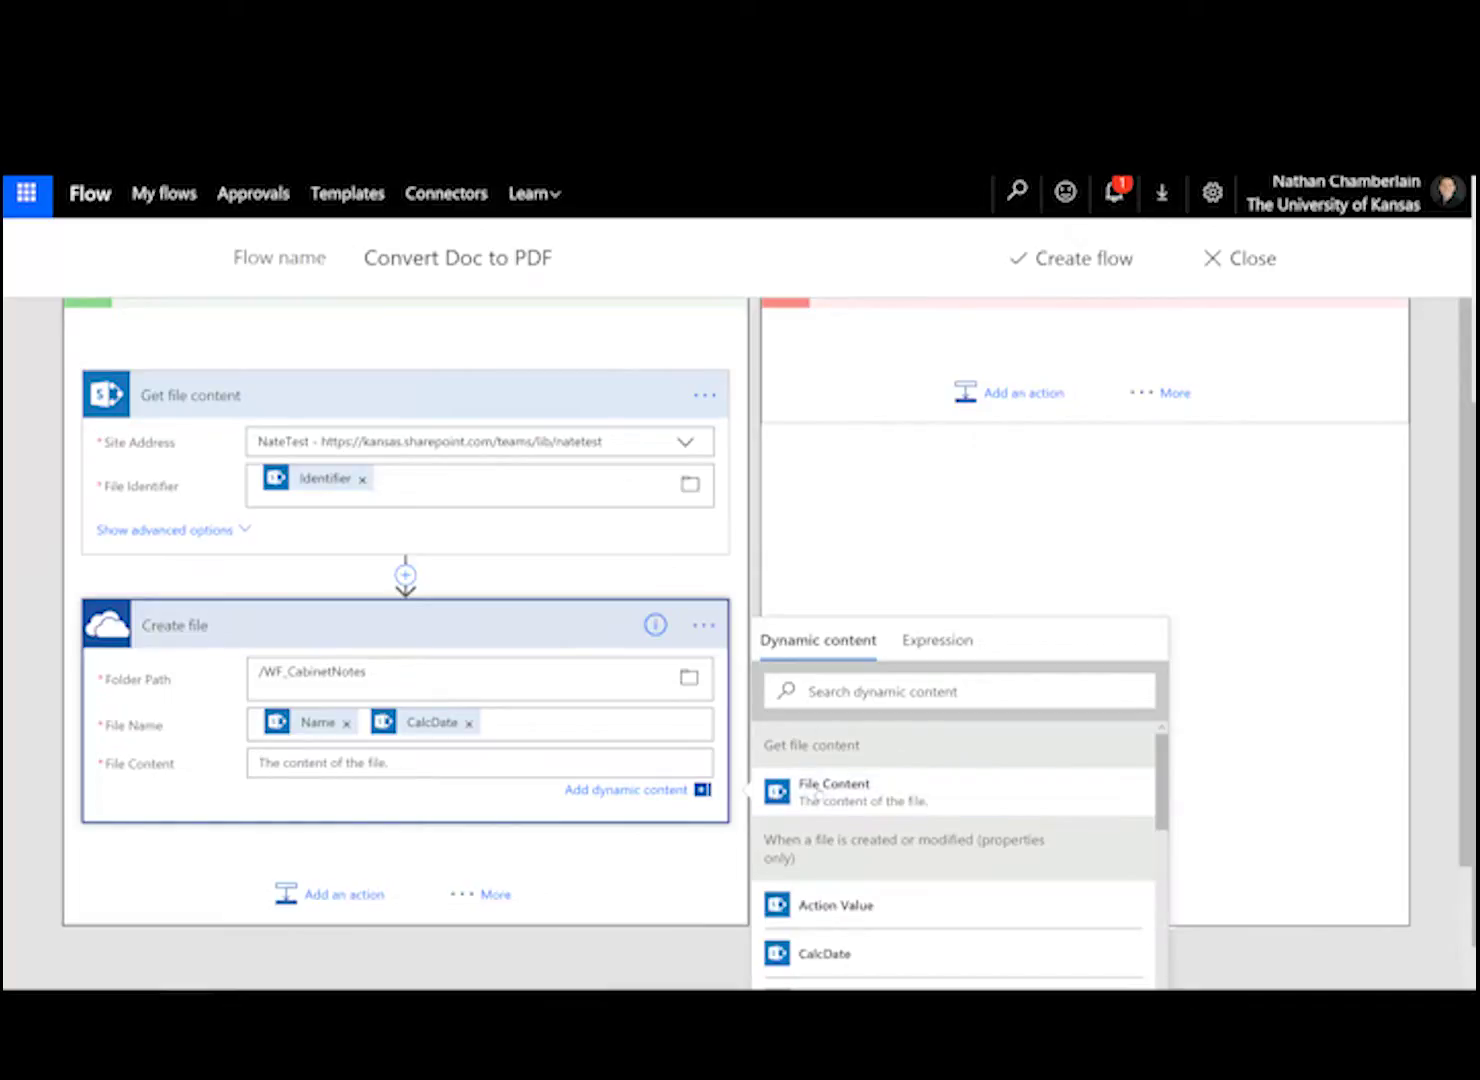
left_click(831, 796)
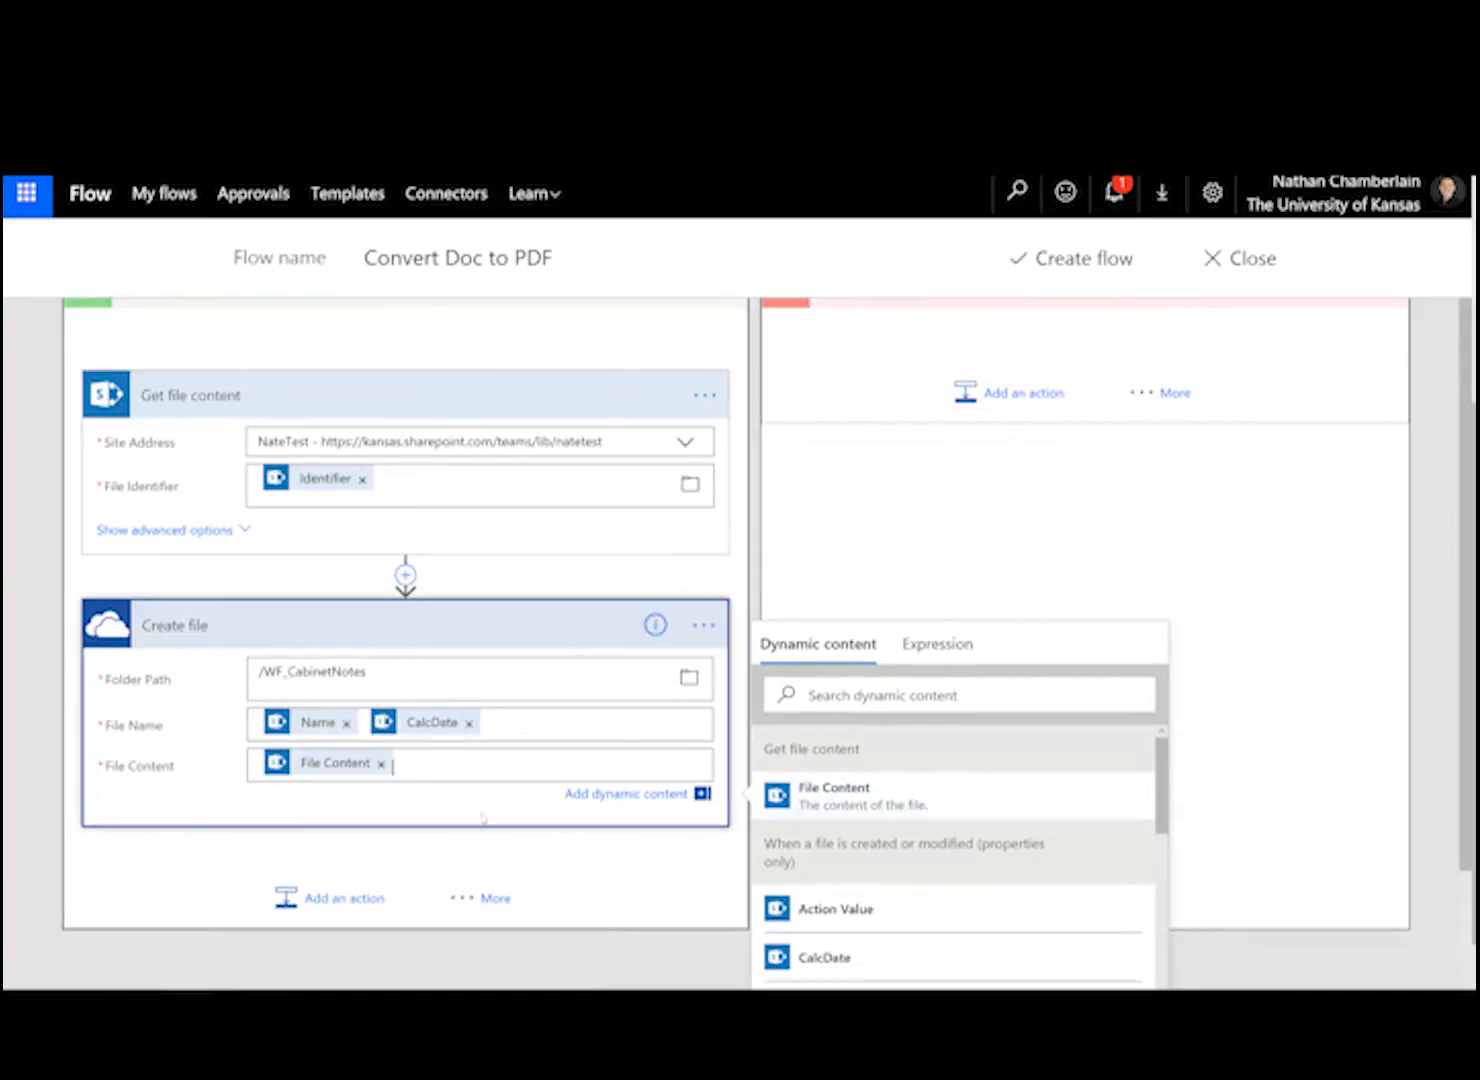
scroll(481, 818, "down", 3)
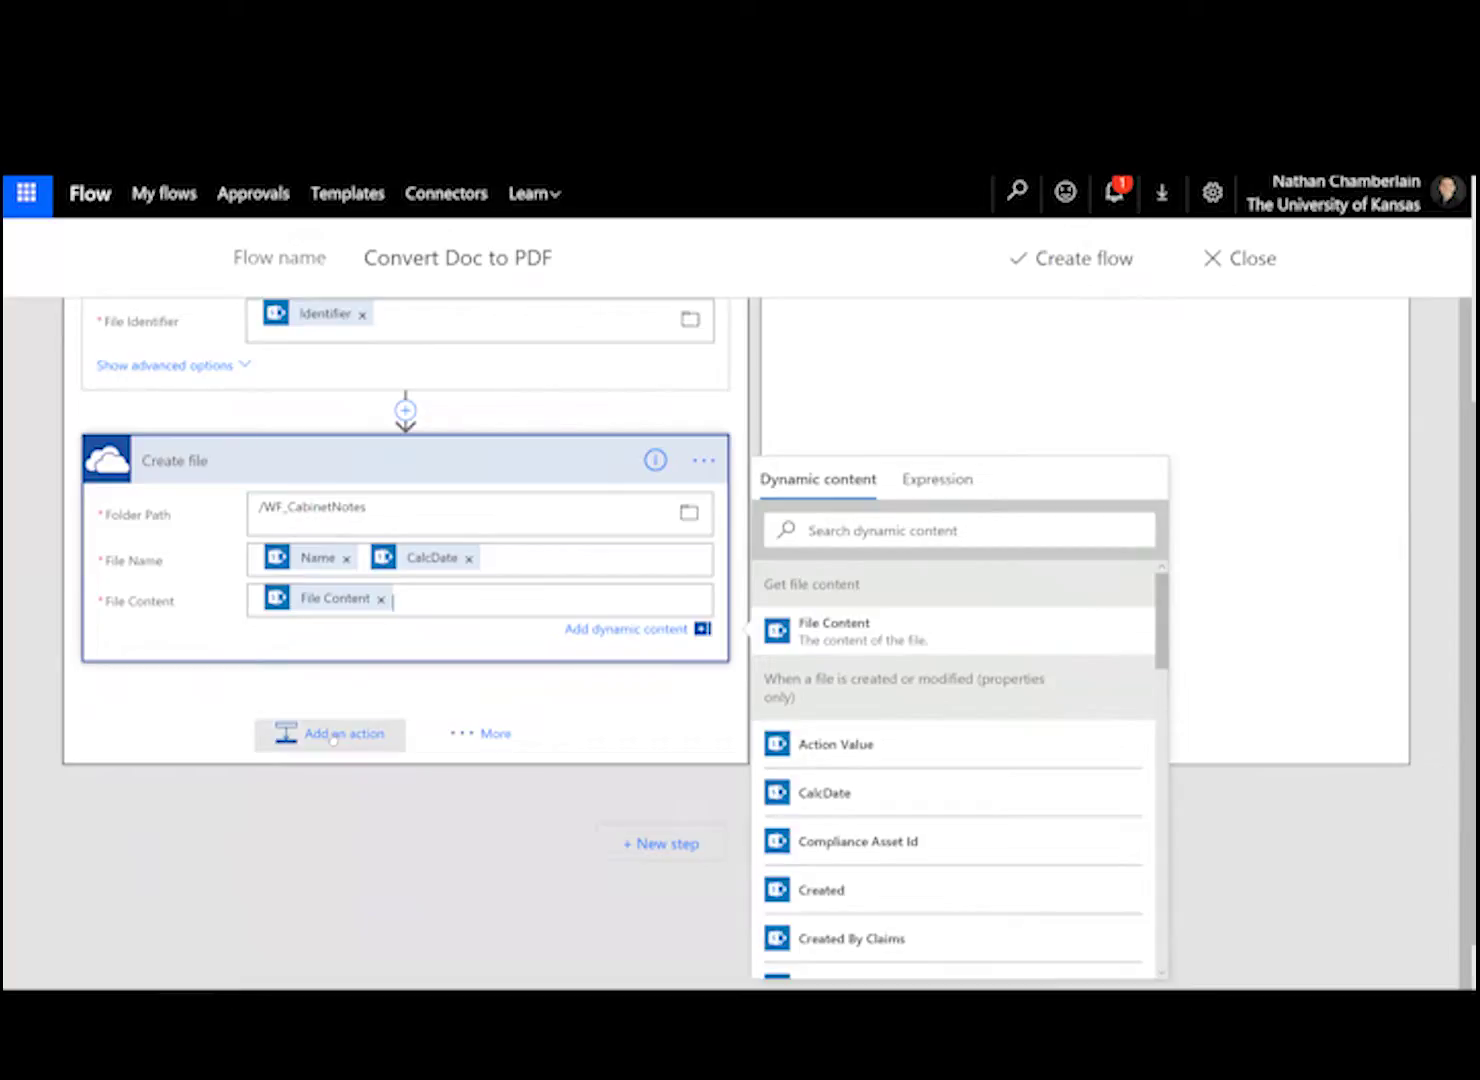
left_click(333, 736)
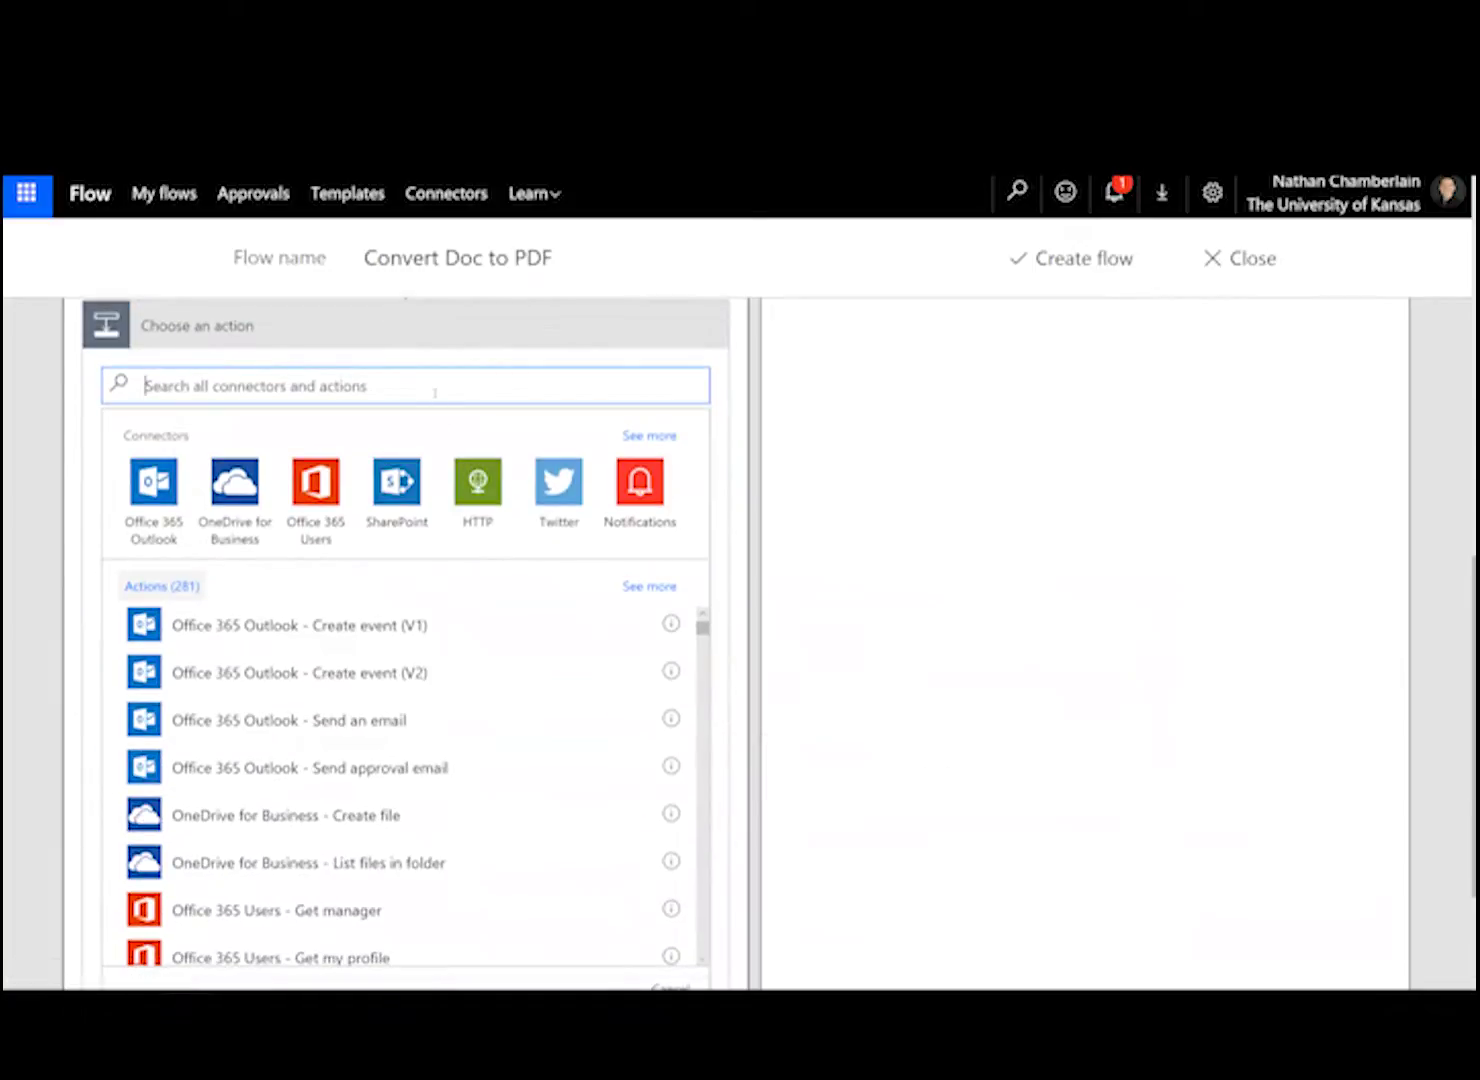
- Add a OneDrive Convert file step converting the created file's Id to PDF
type("convert")
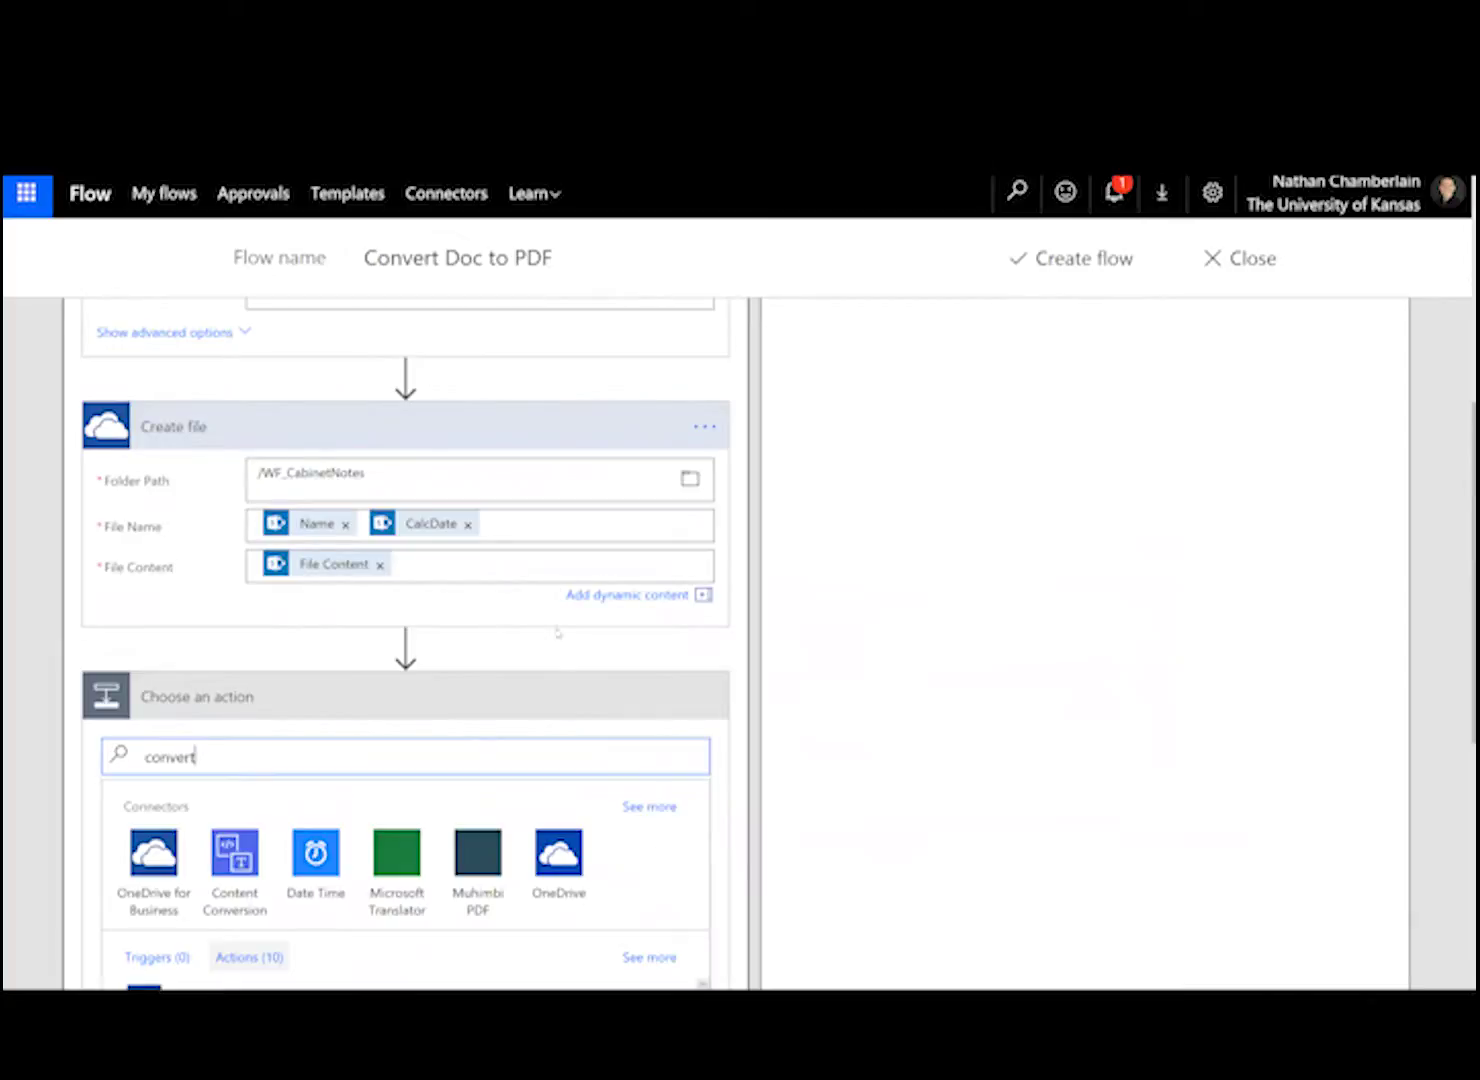
scroll(557, 644, "down", 3)
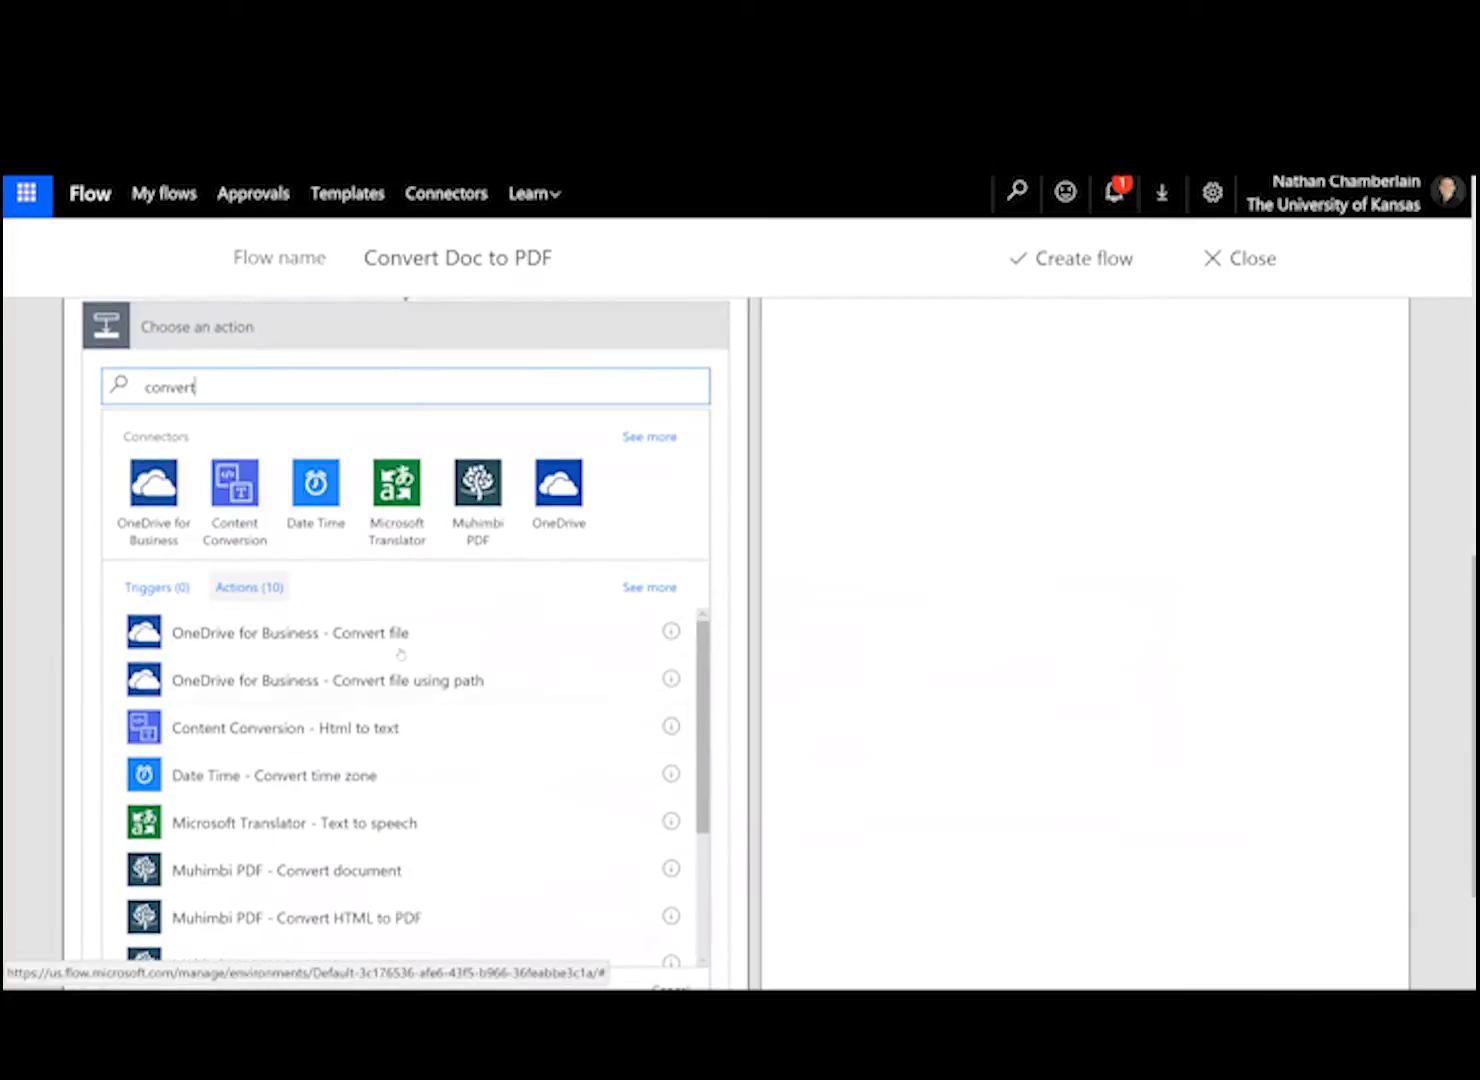
left_click(407, 638)
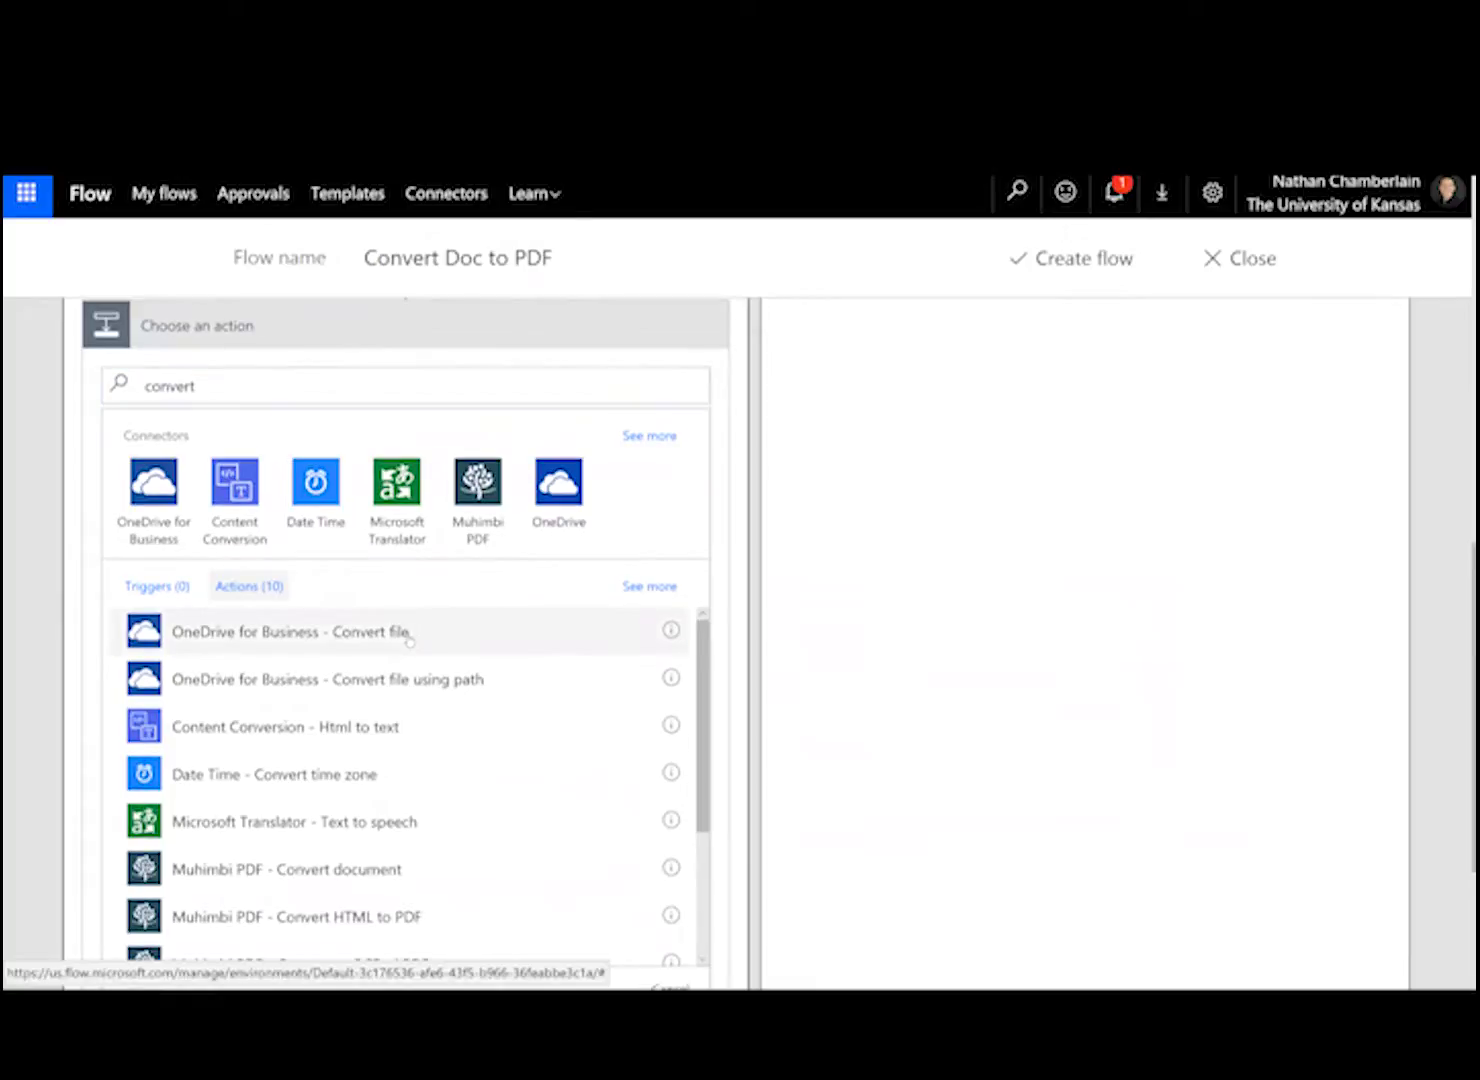
left_click(409, 638)
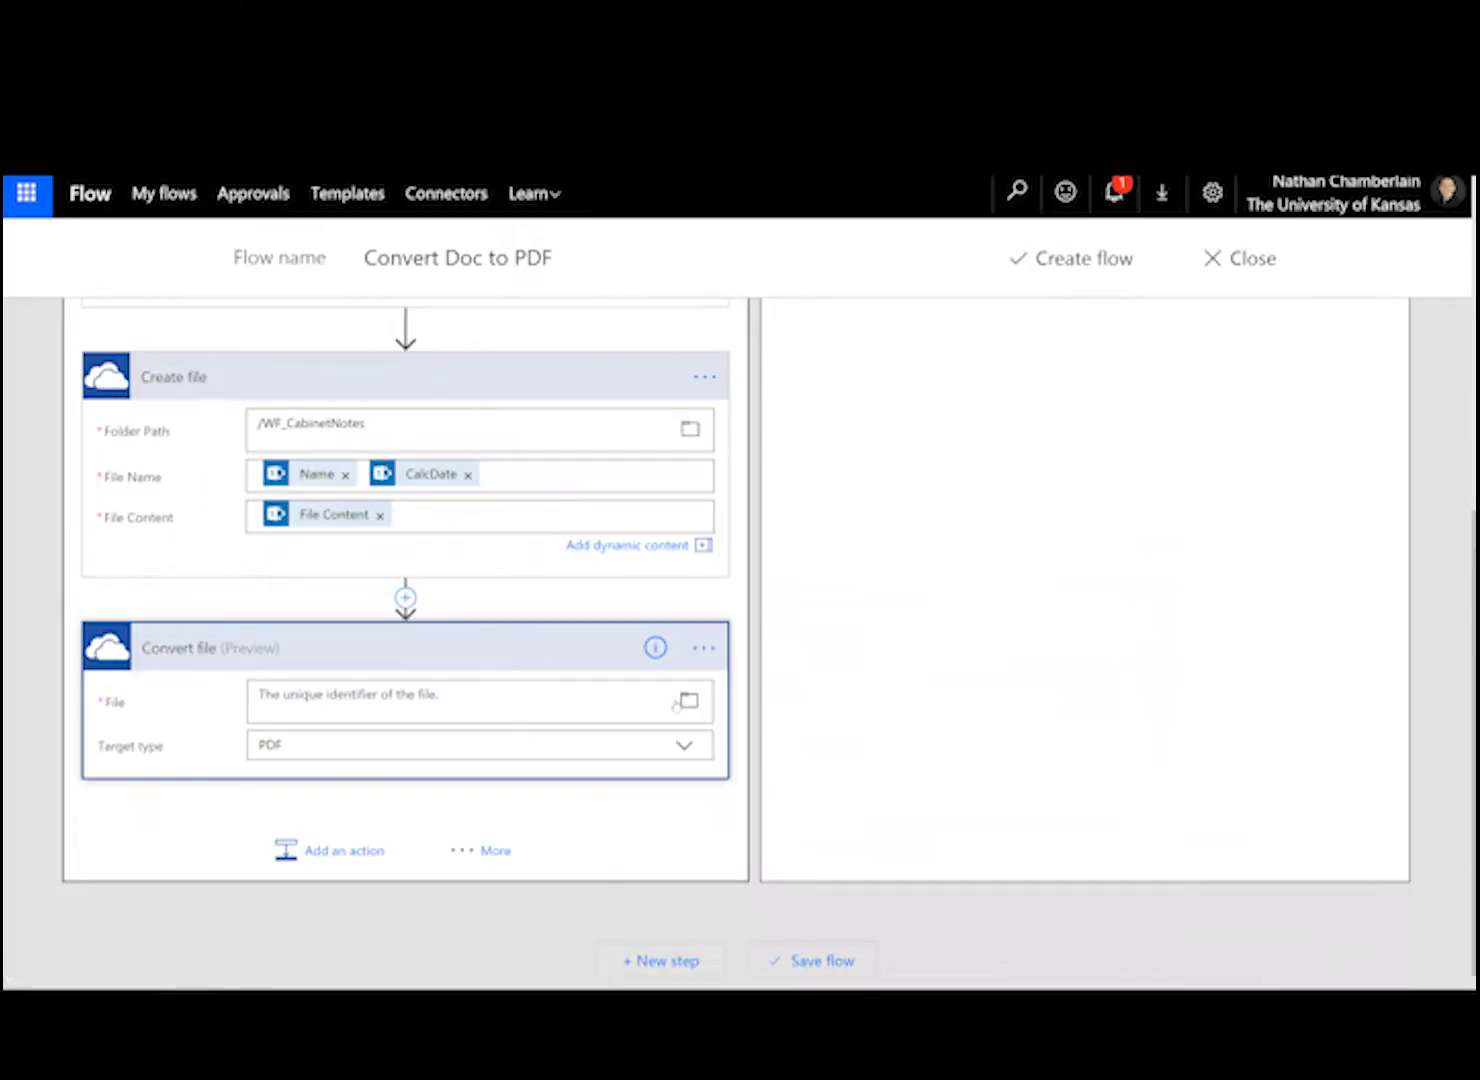
left_click(522, 705)
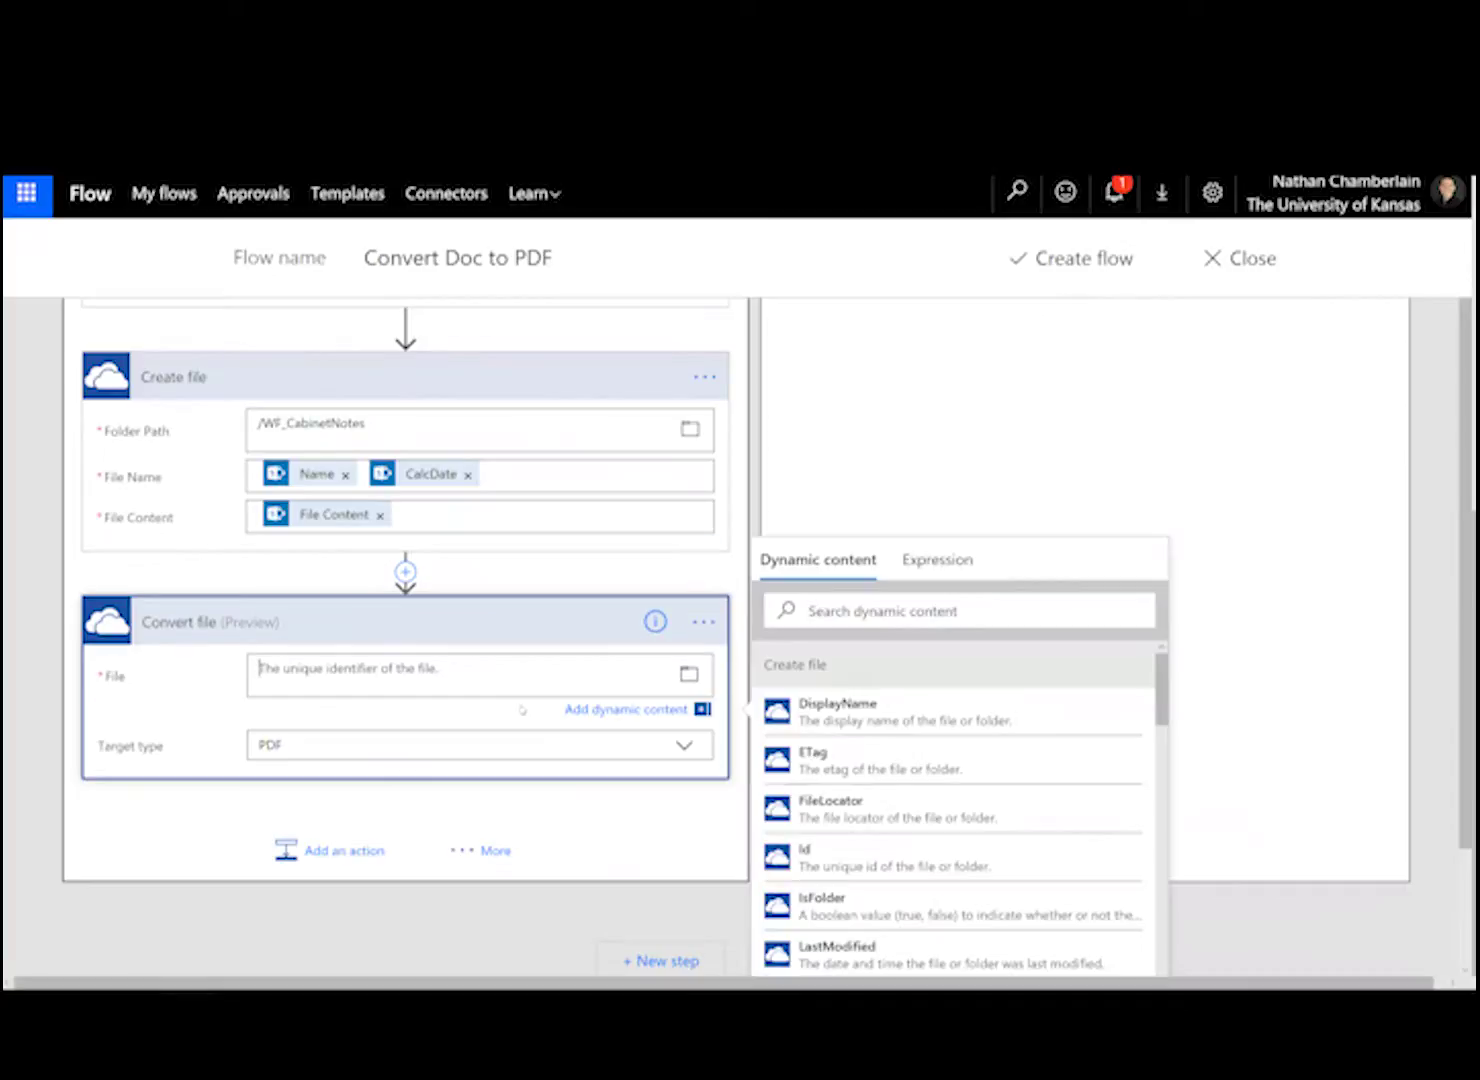
left_click(915, 874)
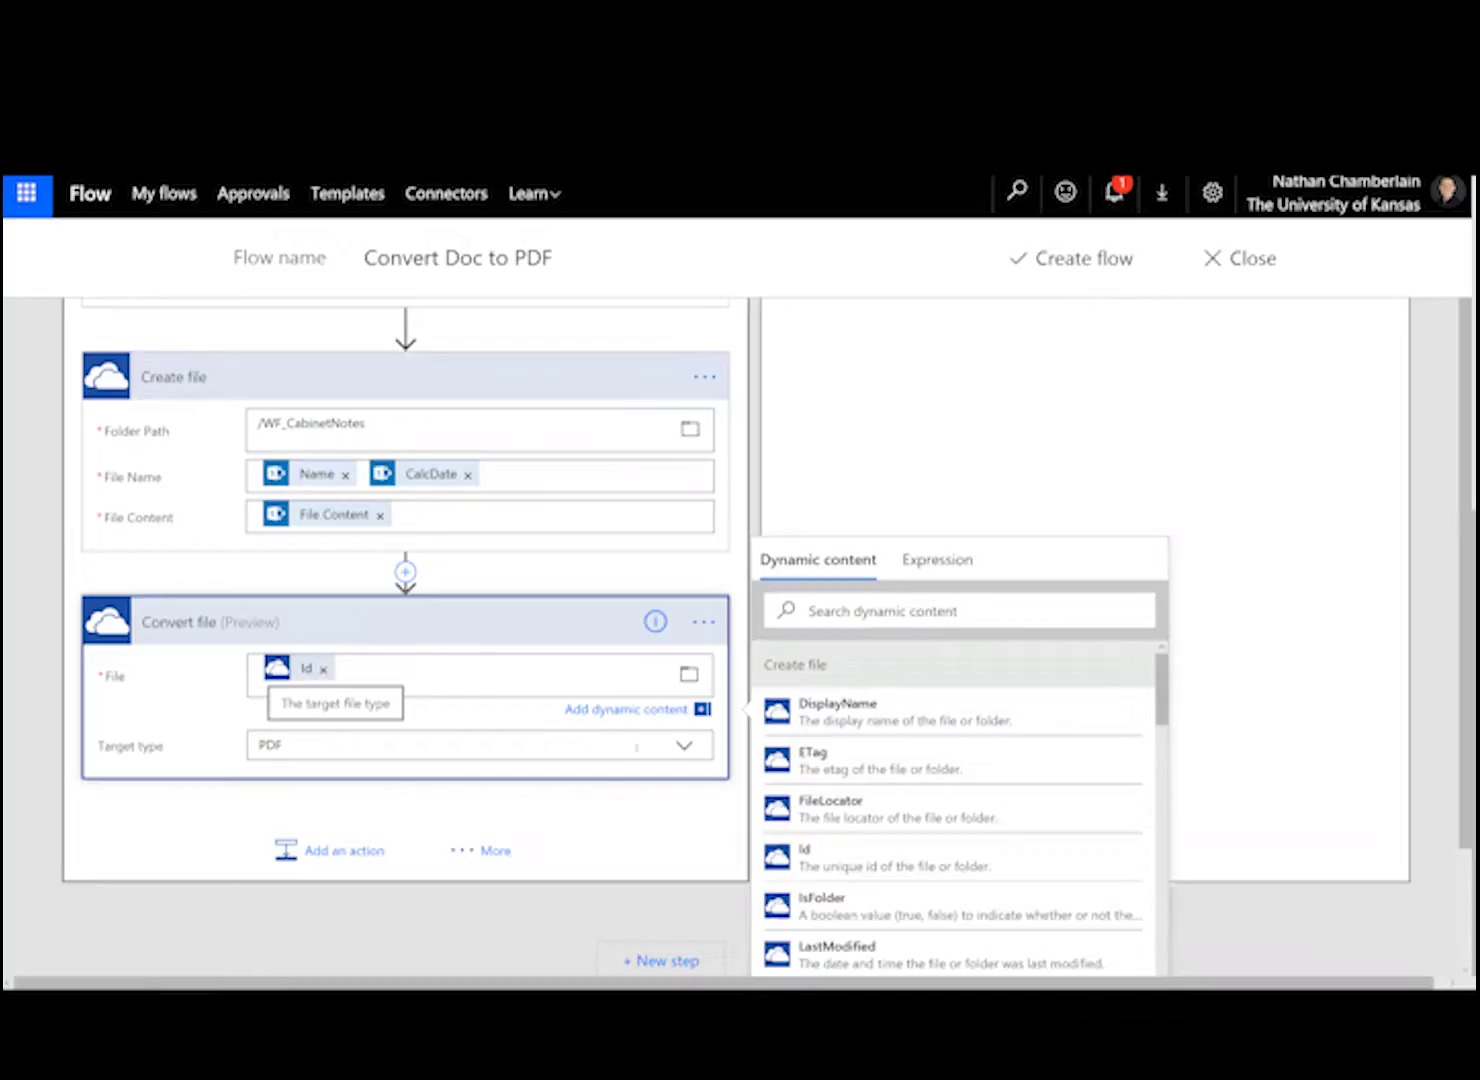
left_click(683, 749)
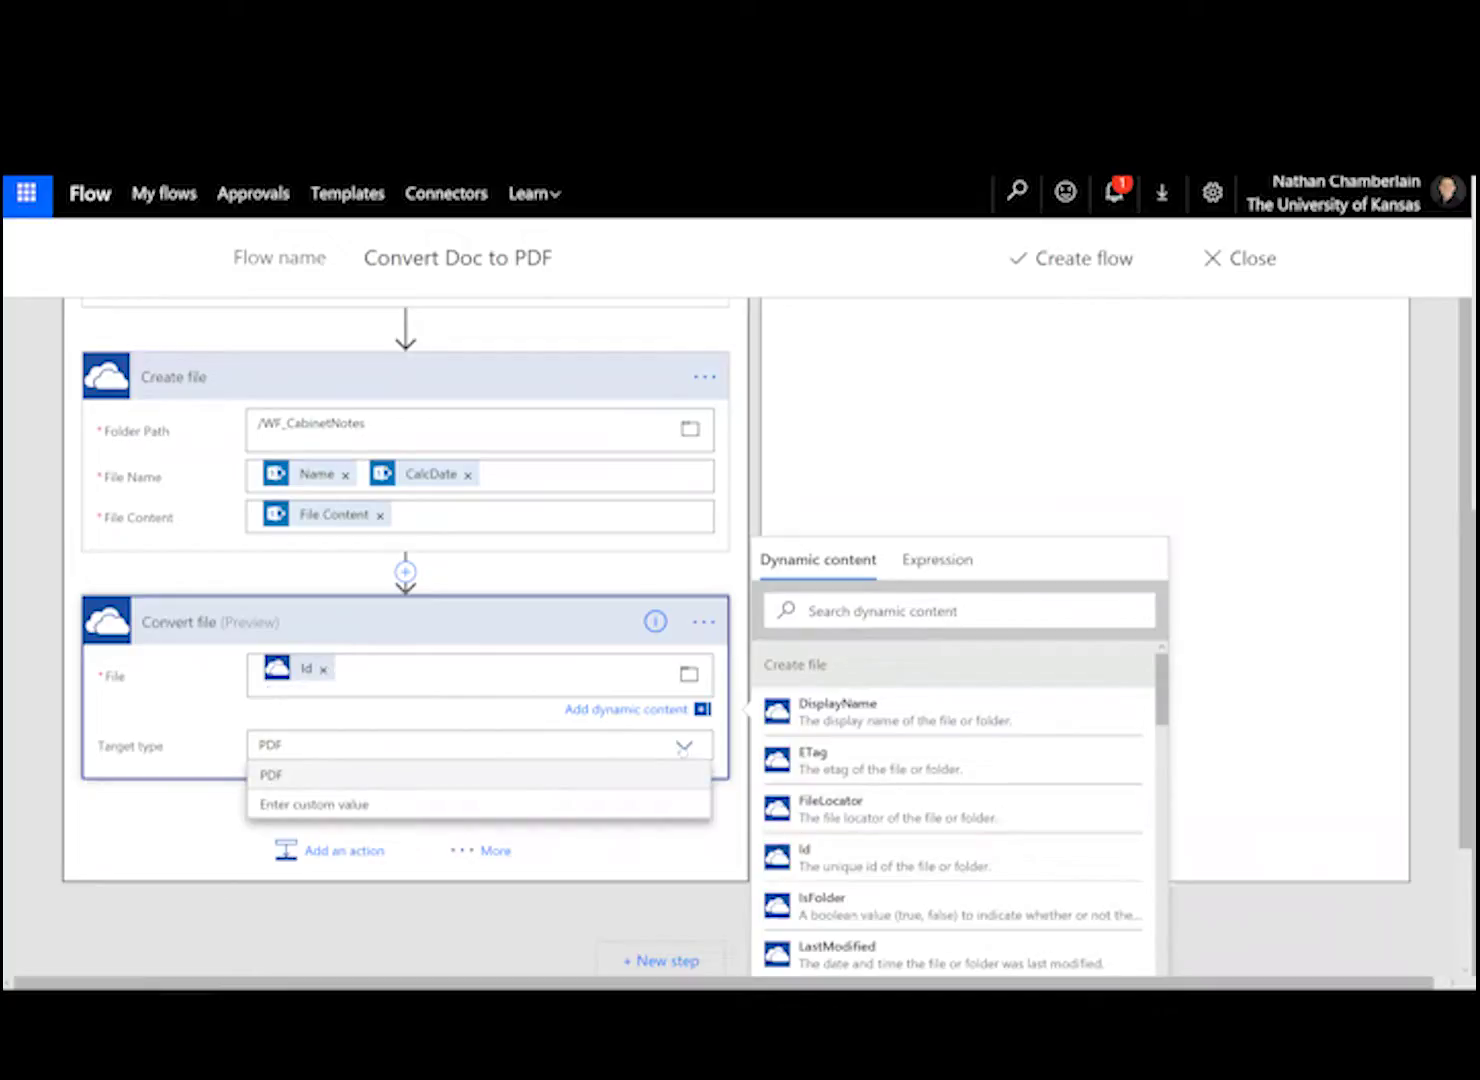
left_click(645, 775)
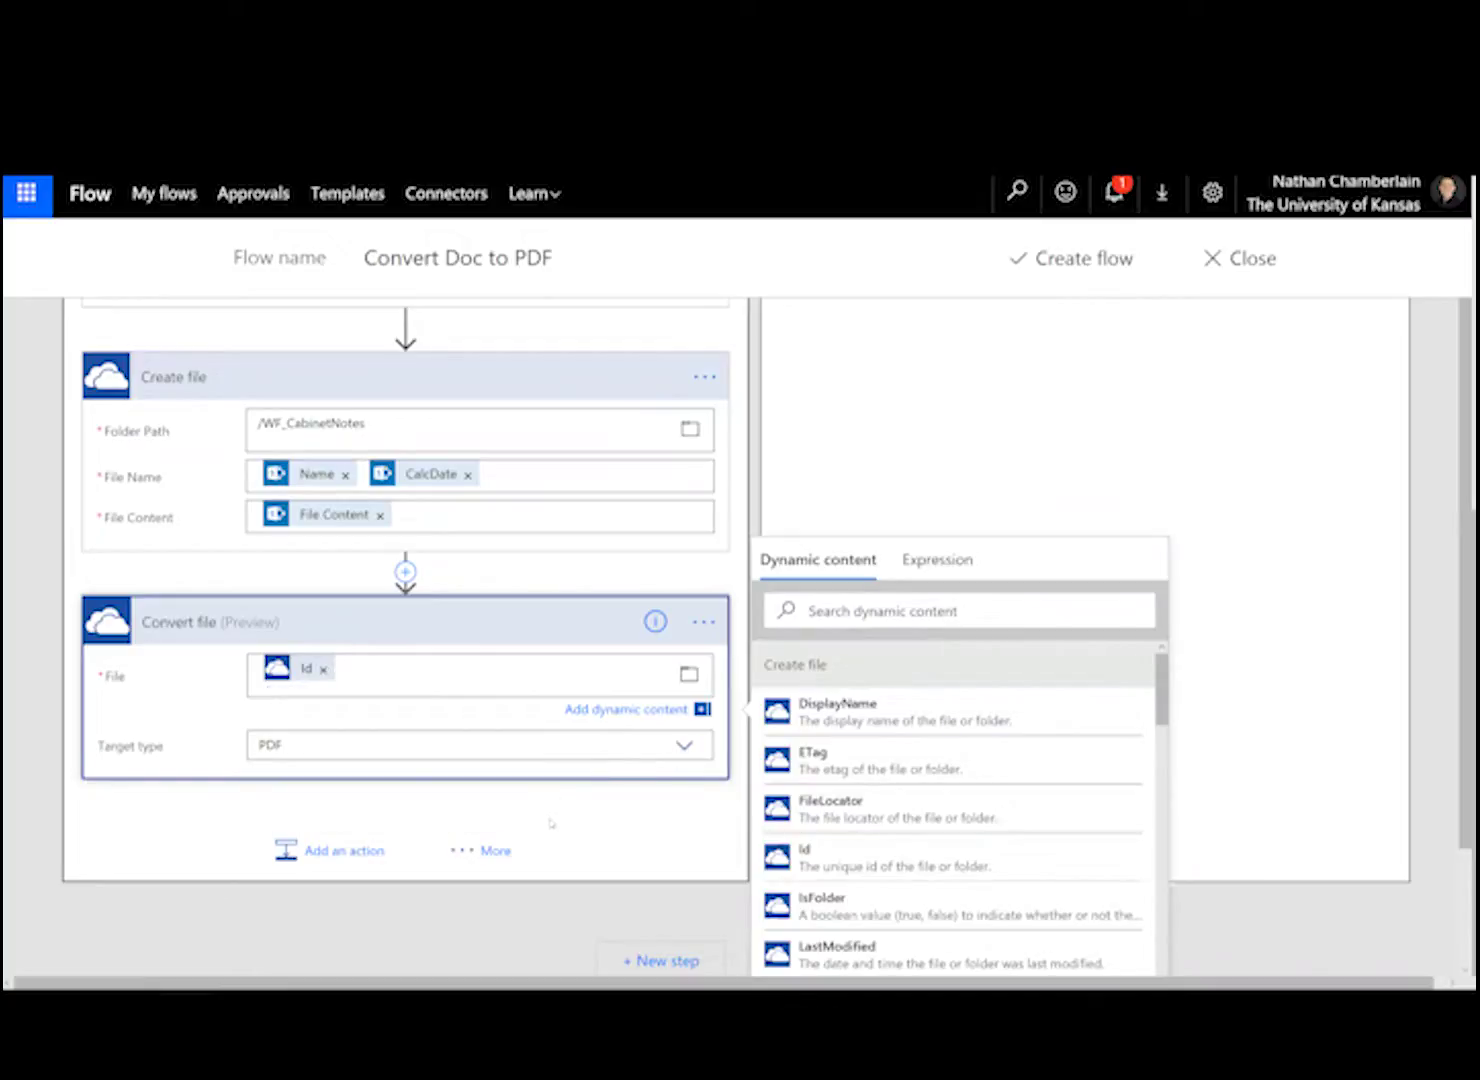
scroll(395, 732, "down", 1)
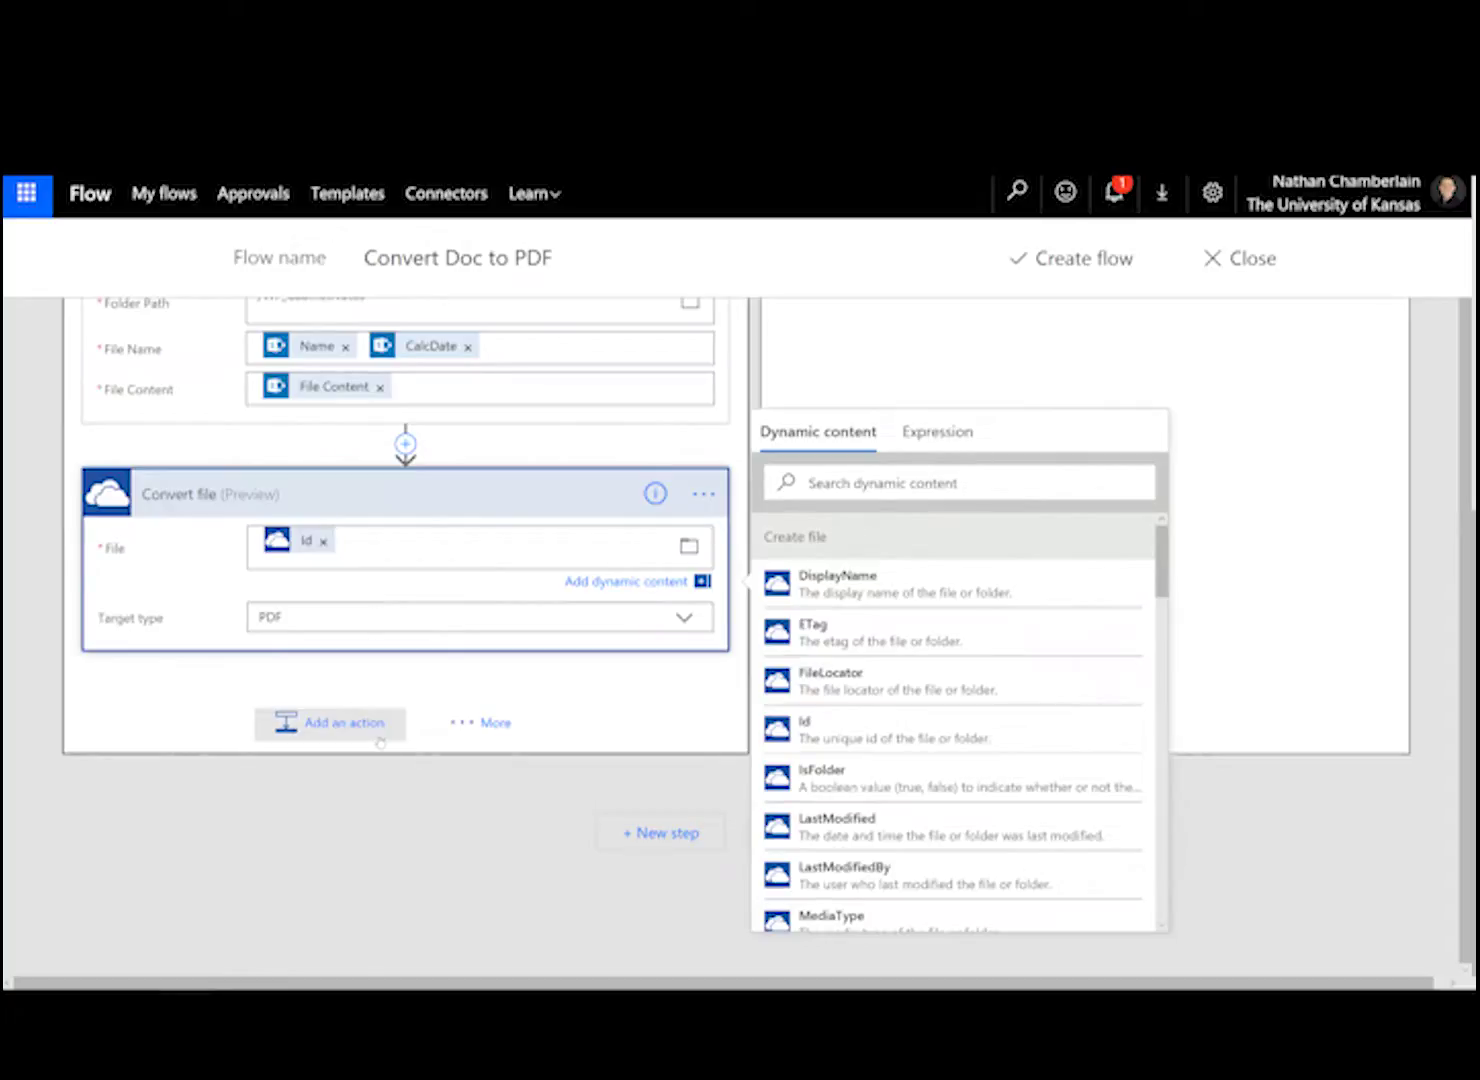
- Append .docx to the OneDrive Create file name after Name and CalcDate
scroll(397, 681, "up", 1)
left_click(552, 476)
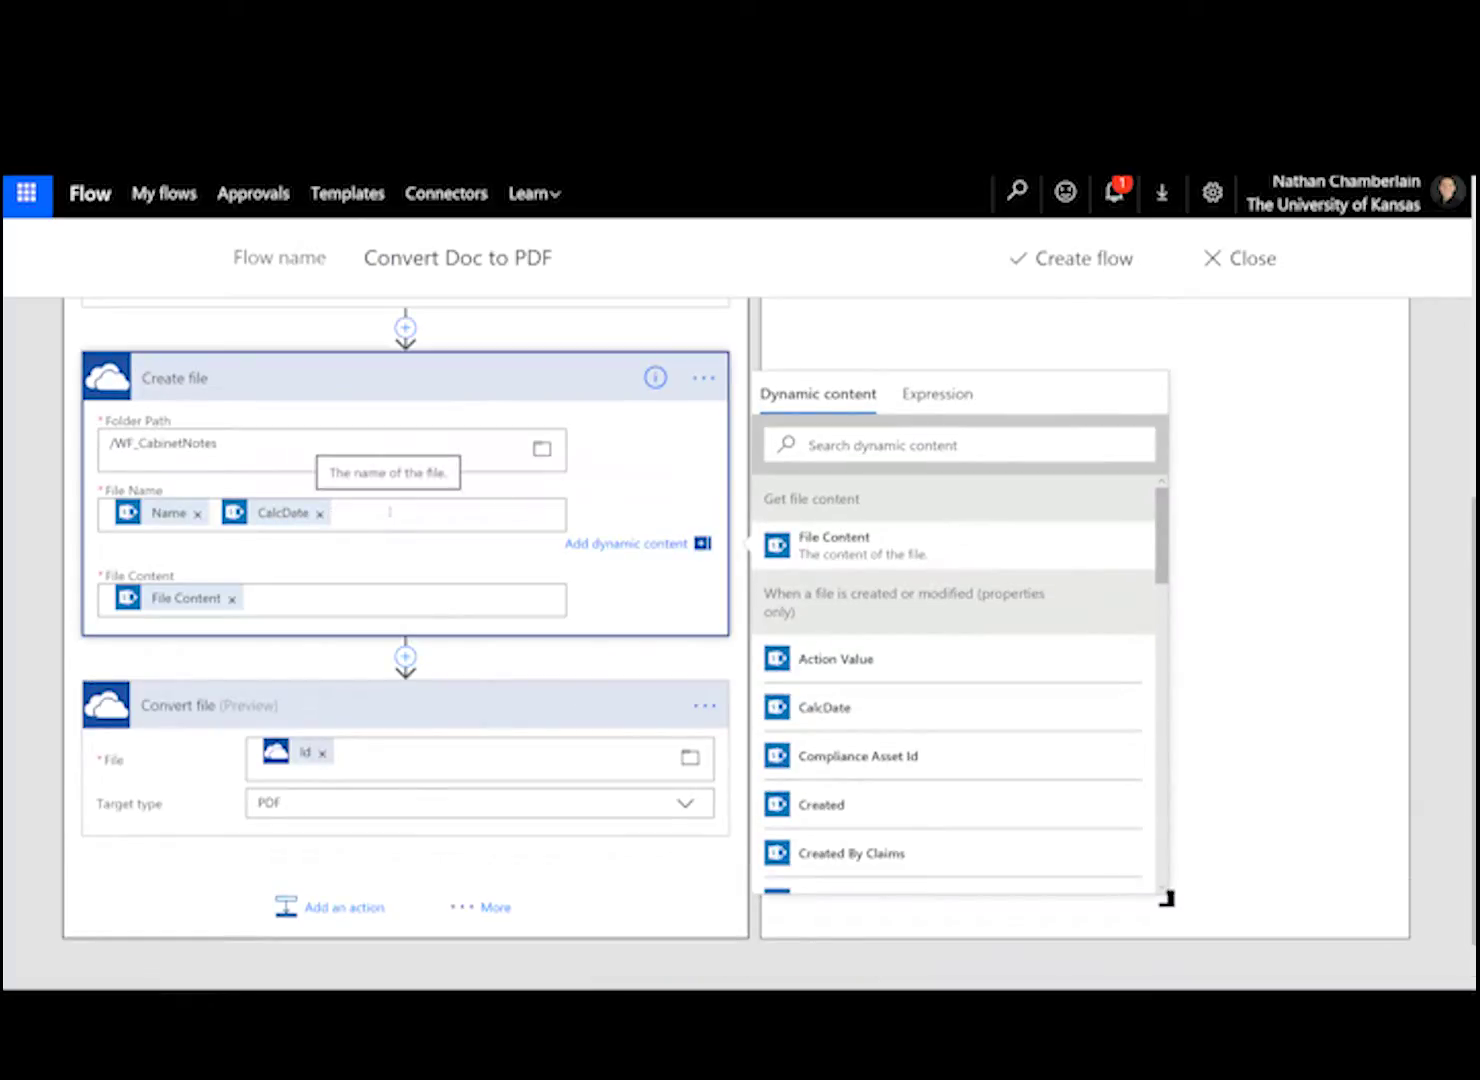
type(".docx")
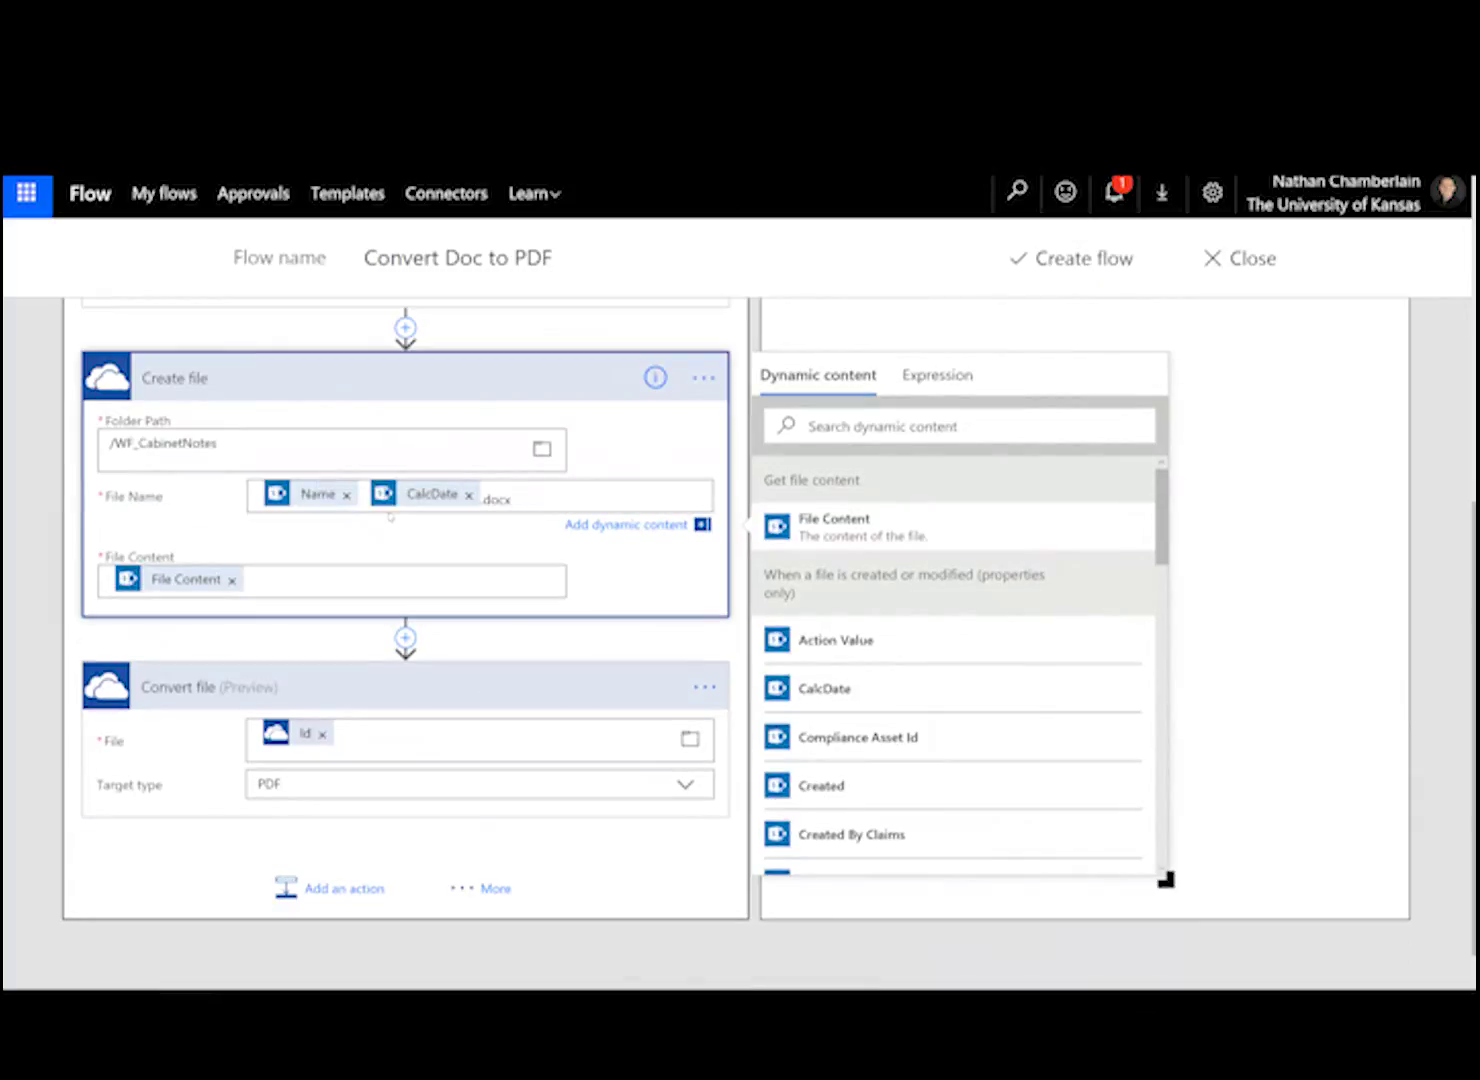
scroll(427, 554, "down", 1)
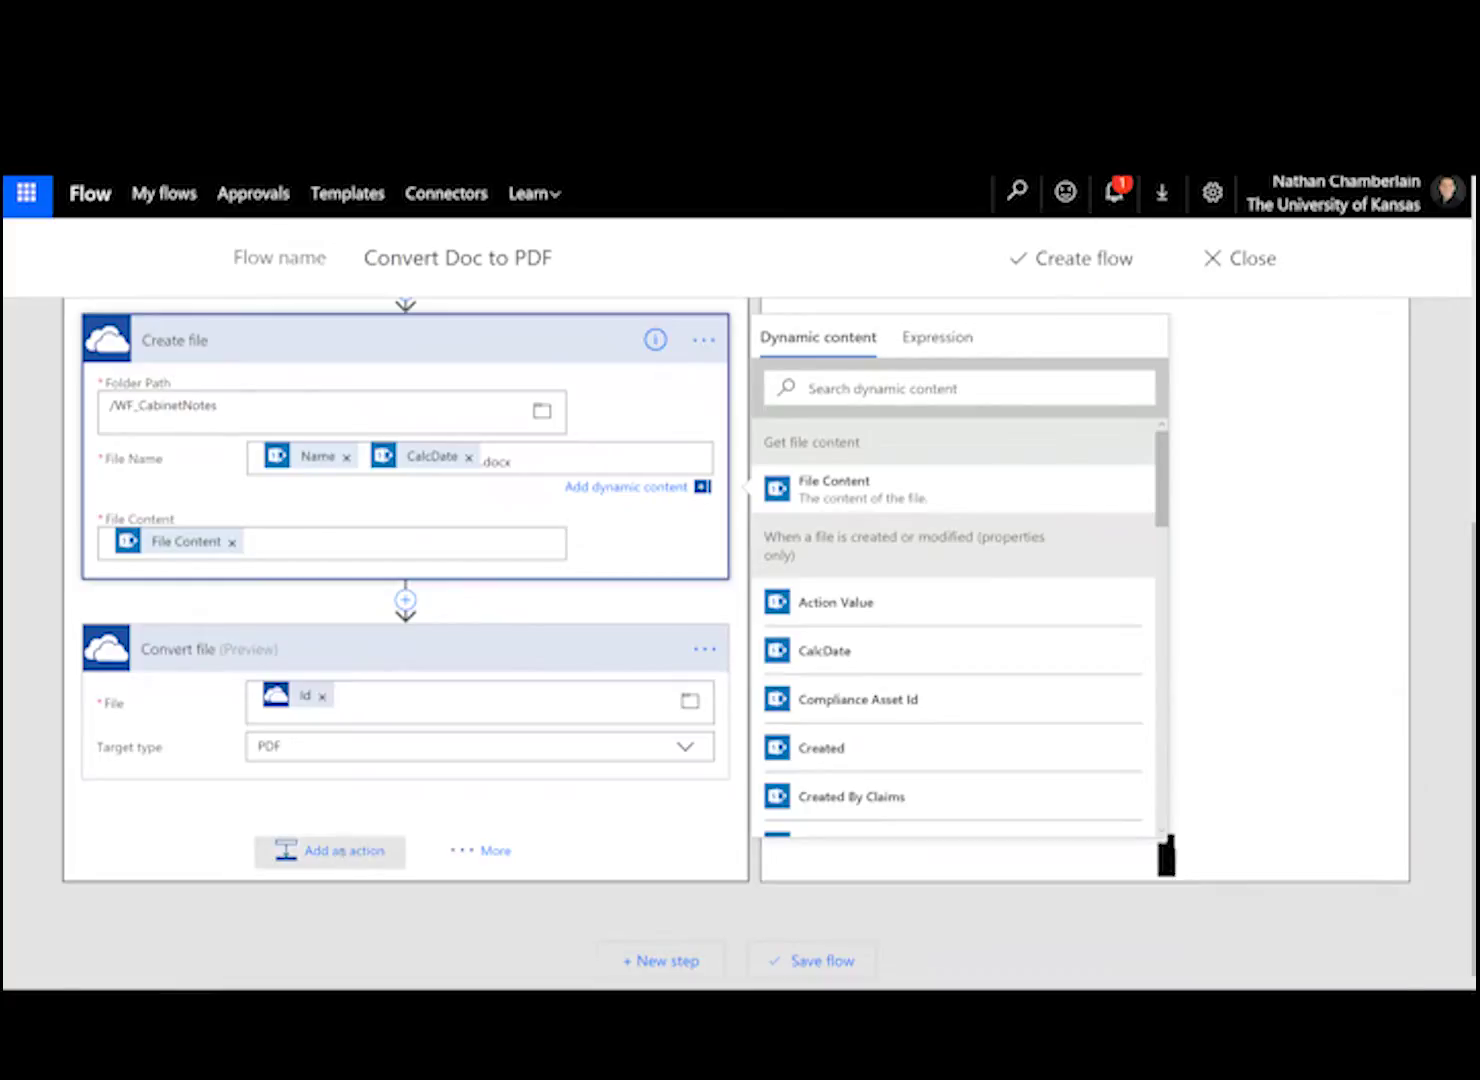
left_click(330, 850)
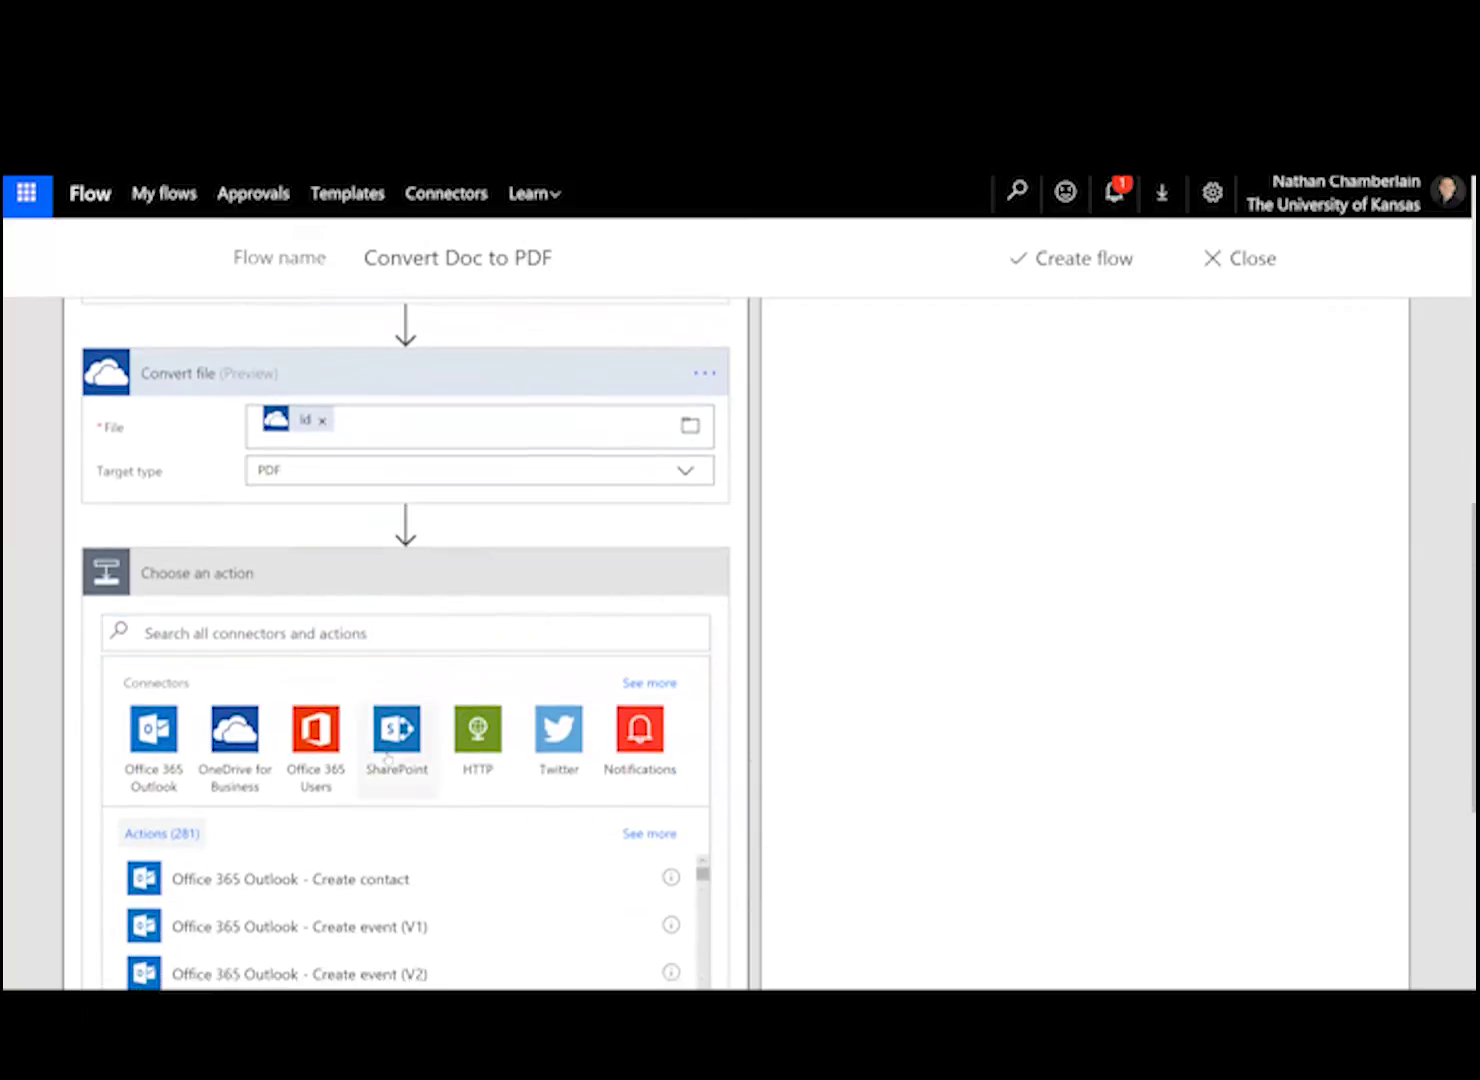
- Add a SharePoint Create file step saving to the test site's /Archive folder
left_click(386, 758)
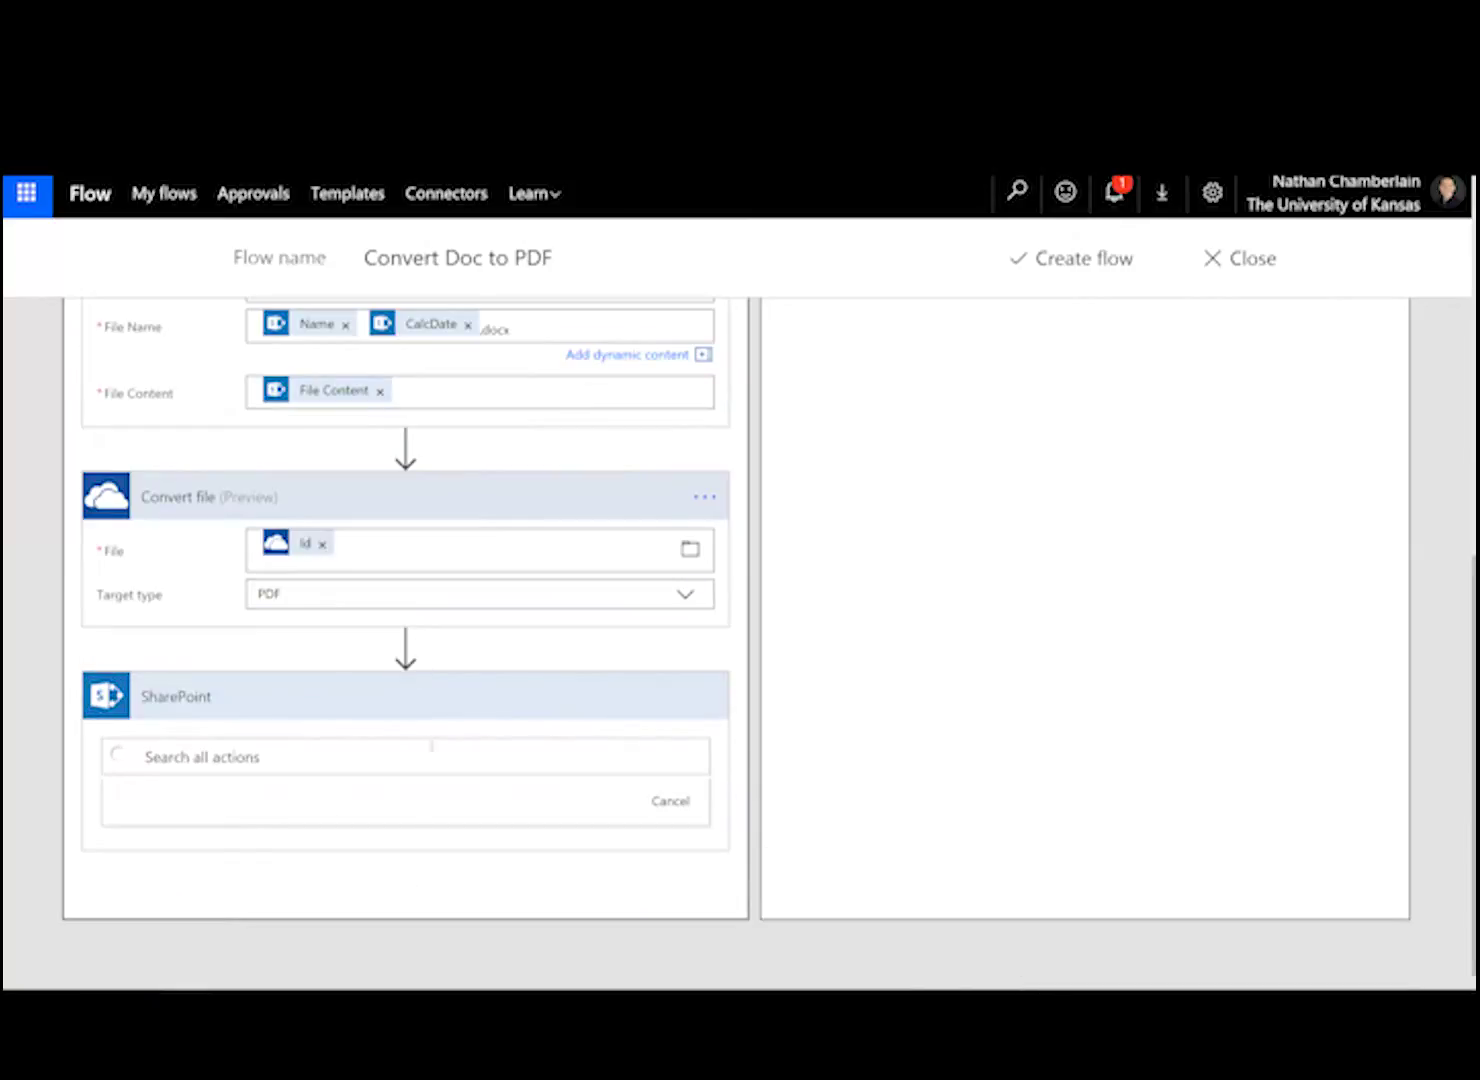
scroll(589, 721, "down", 3)
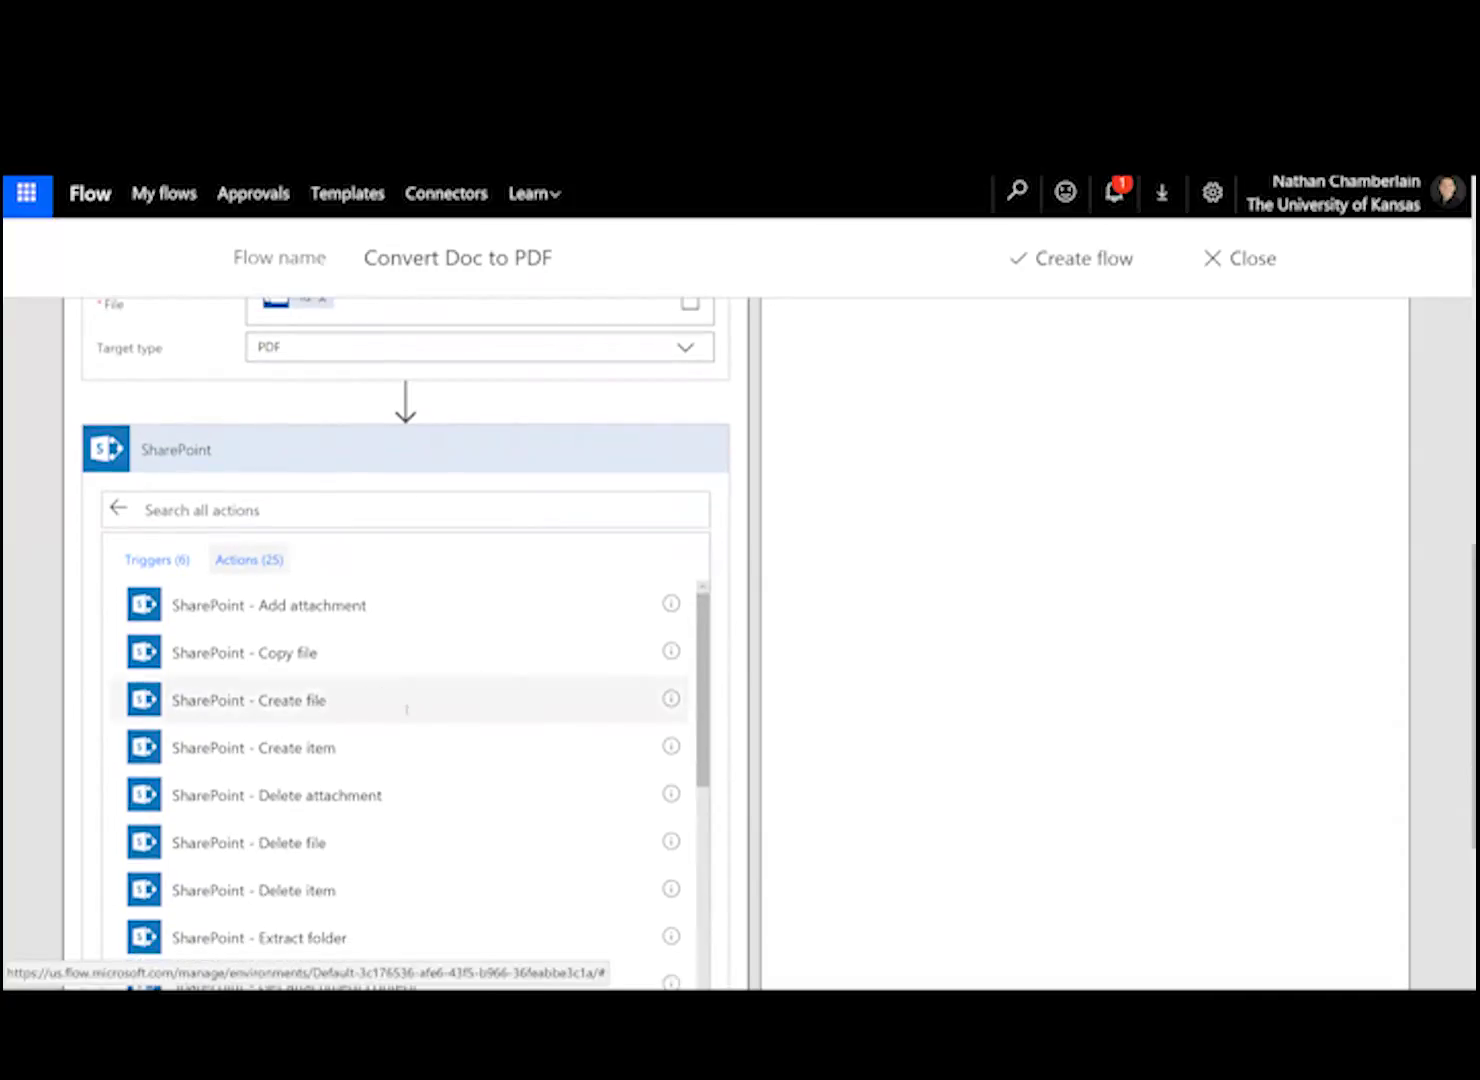
left_click(325, 705)
left_click(698, 627)
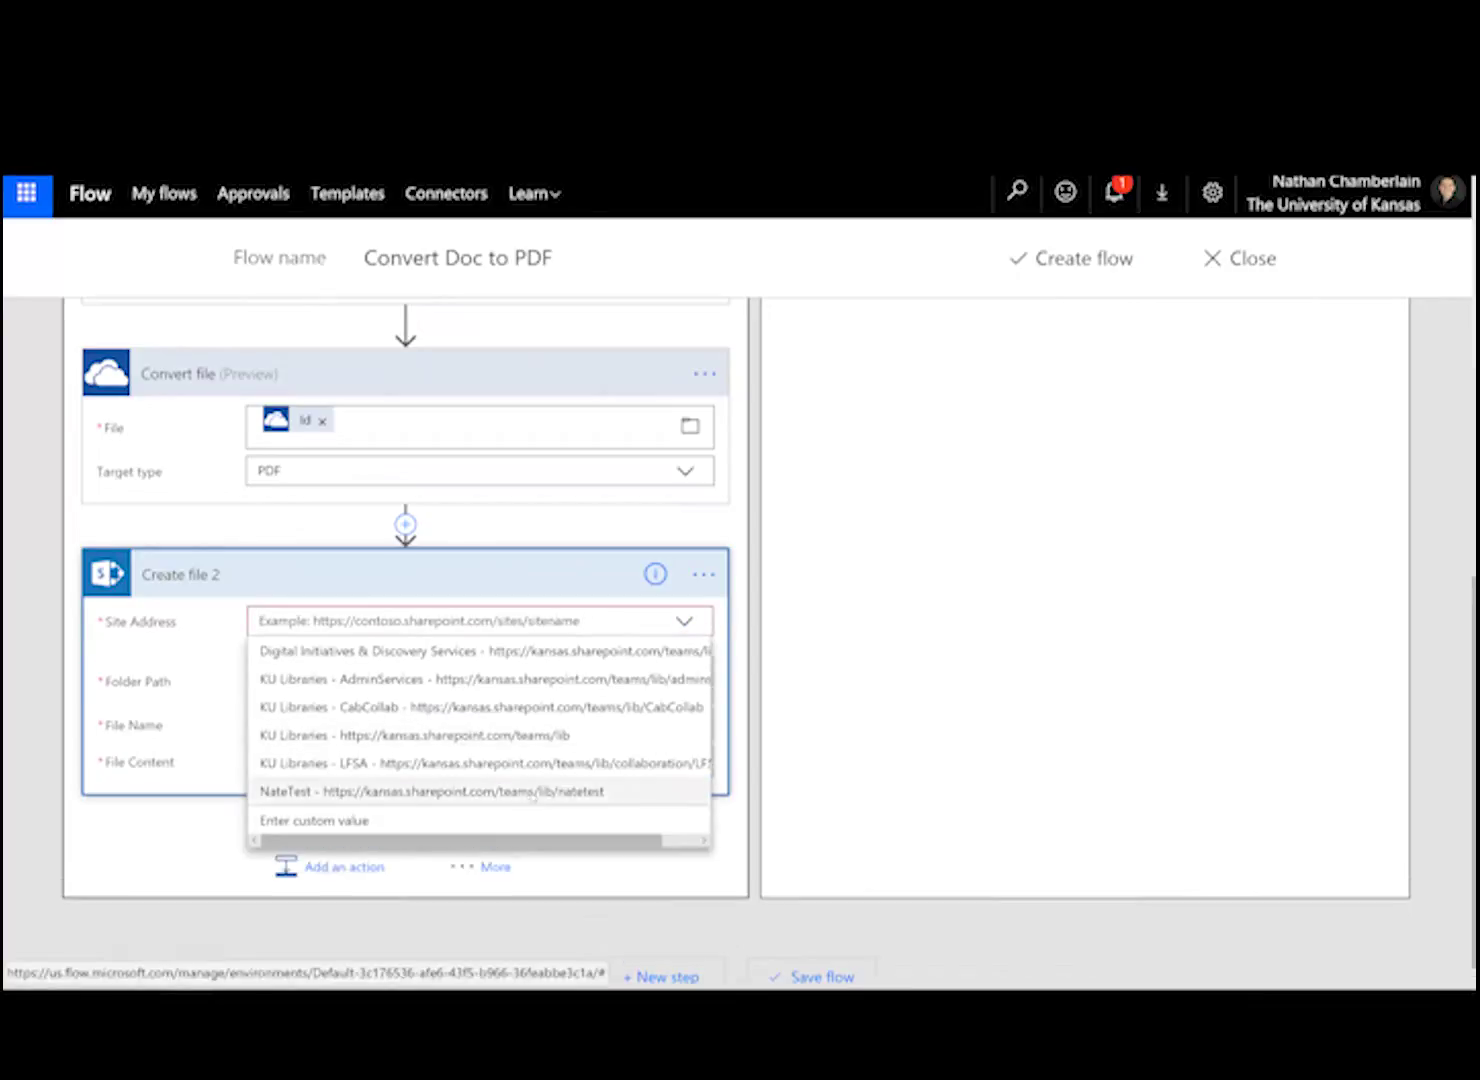
left_click(522, 795)
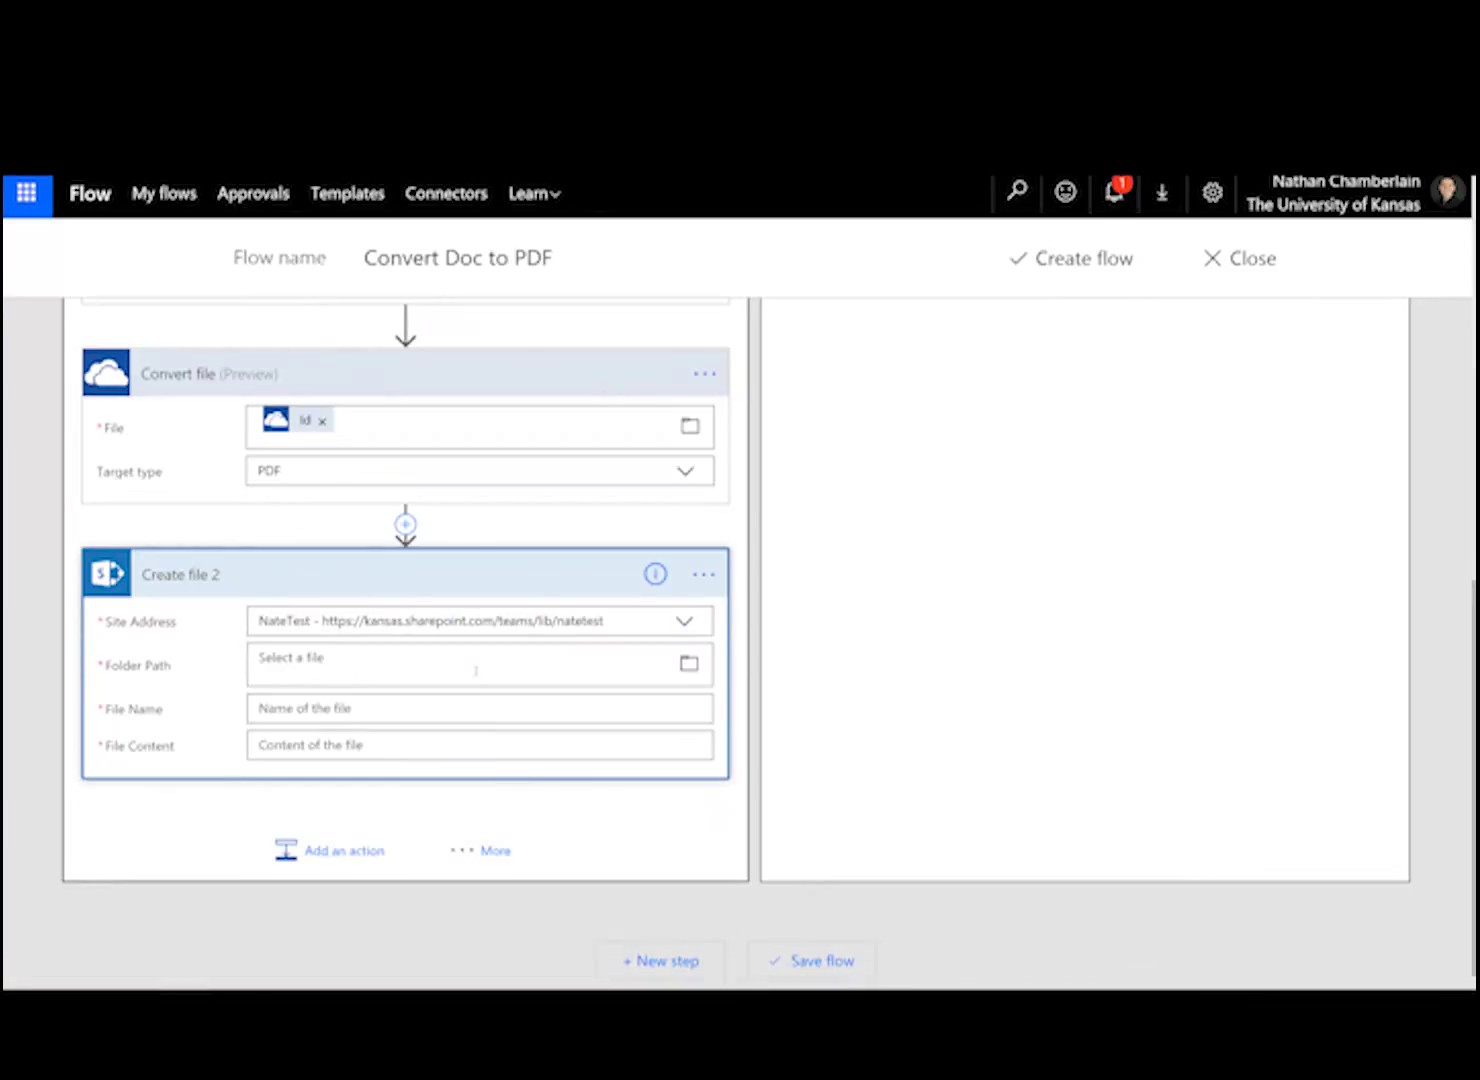
left_click(690, 664)
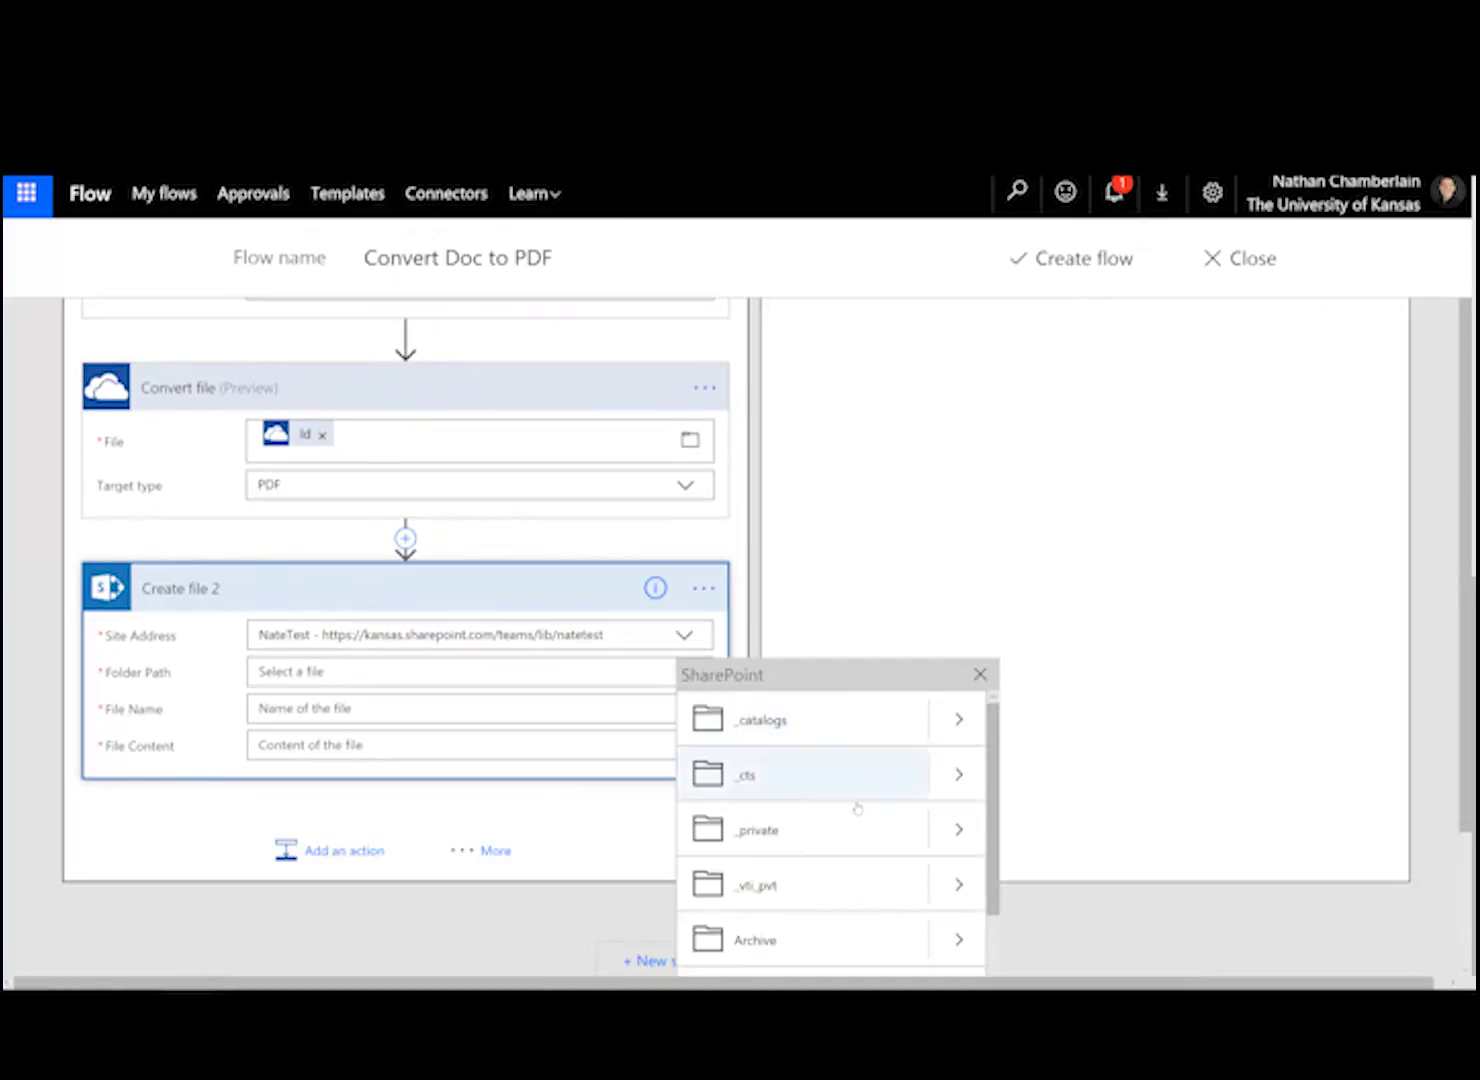
scroll(852, 804, "down", 5)
scroll(857, 824, "down", 2)
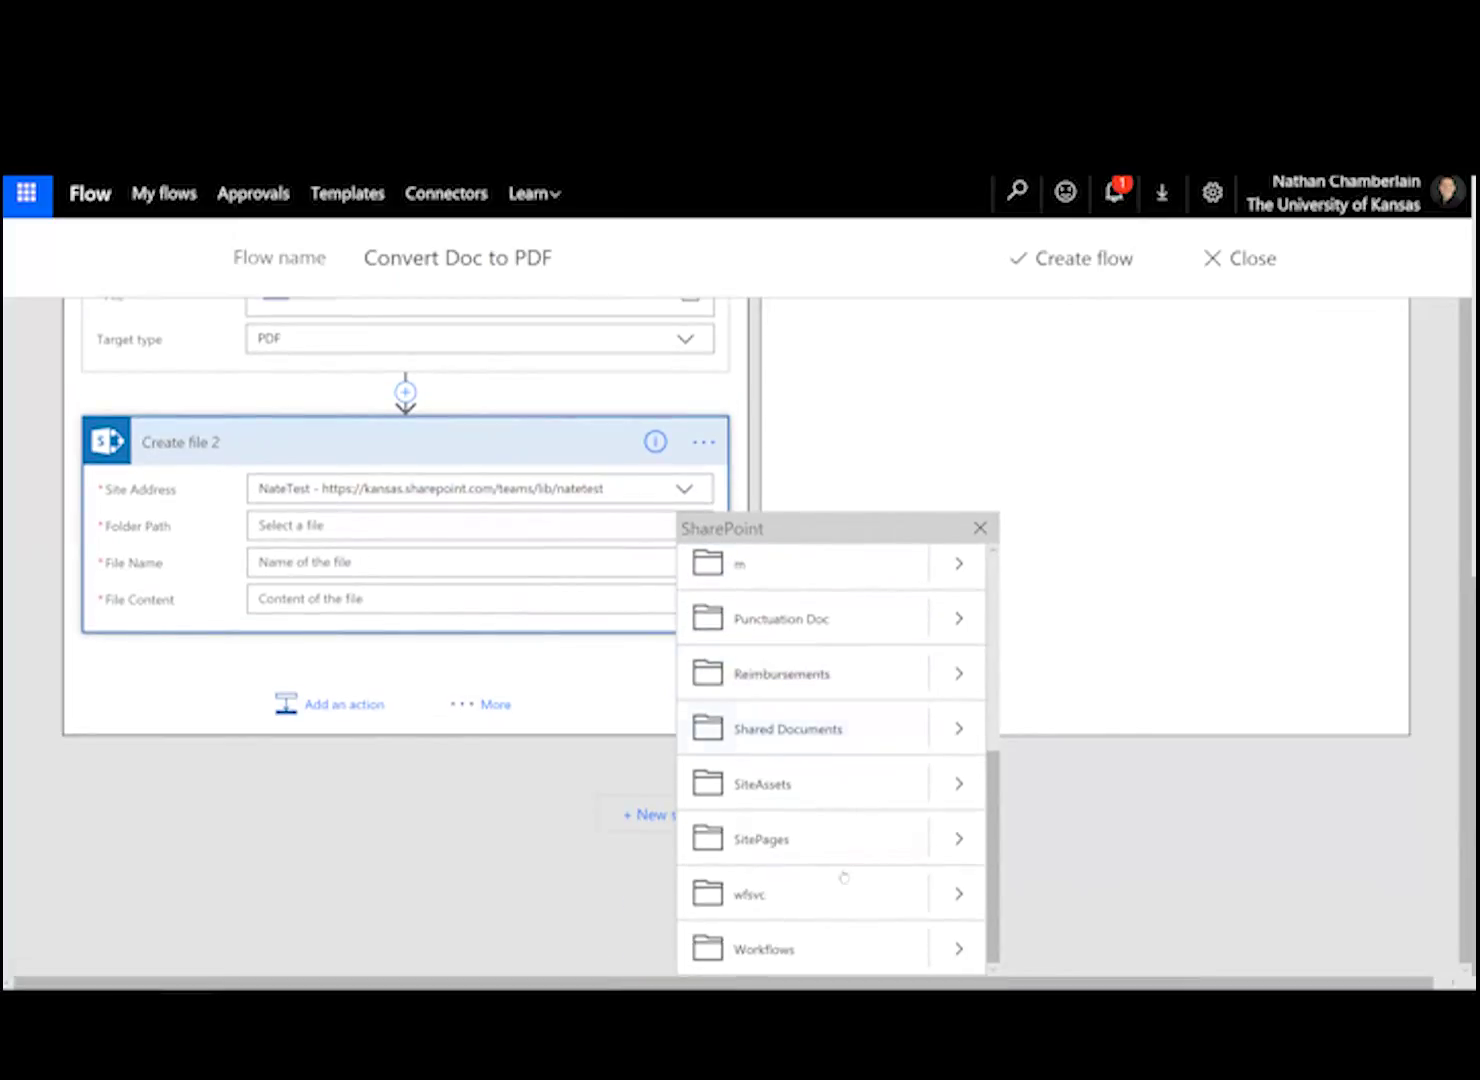
scroll(815, 850, "up", 1)
scroll(818, 800, "up", 4)
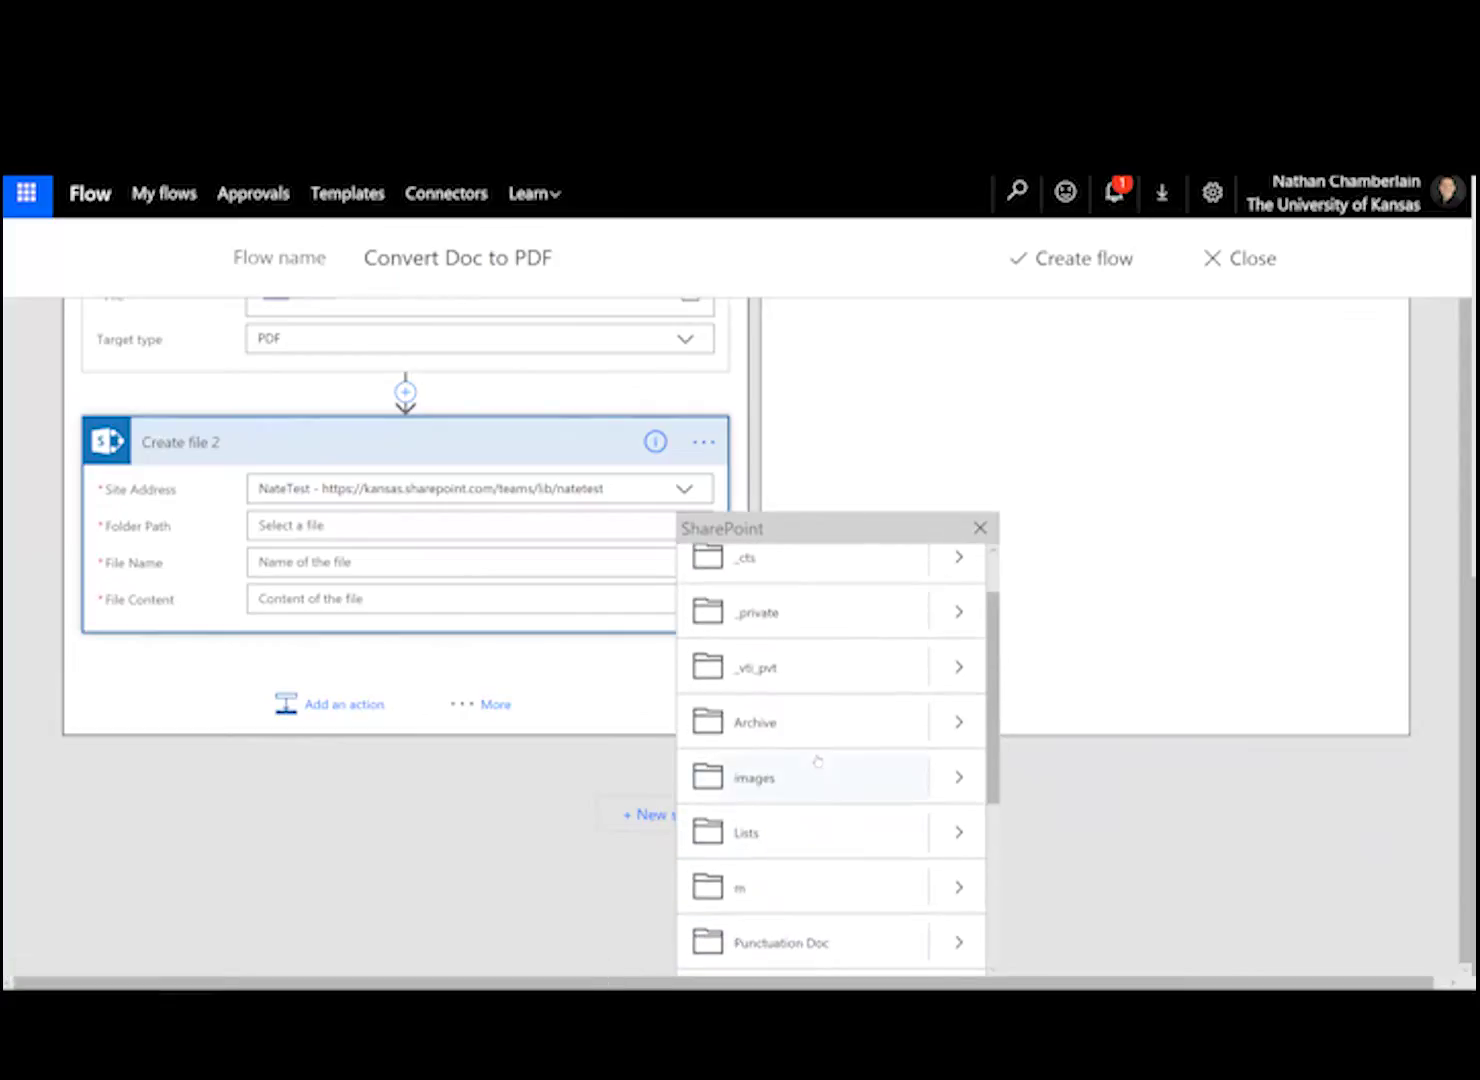
left_click(795, 729)
- Name the archived file Name + CalcDate + .pdf and use the converted File content
left_click(261, 721)
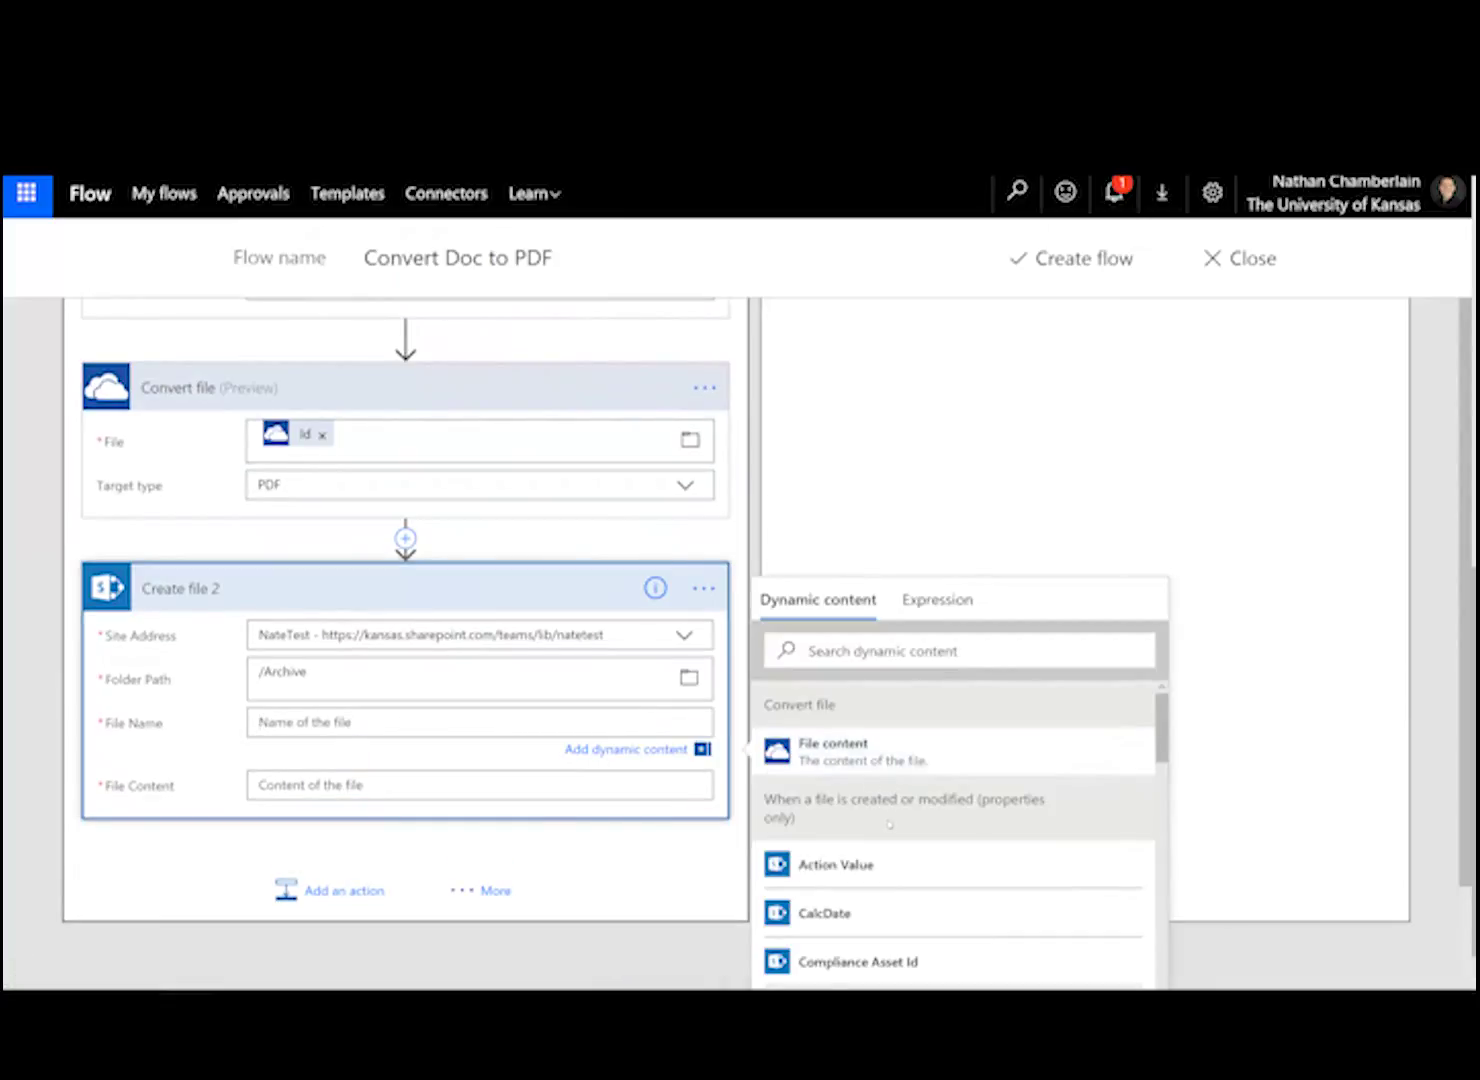
scroll(889, 824, "down", 10)
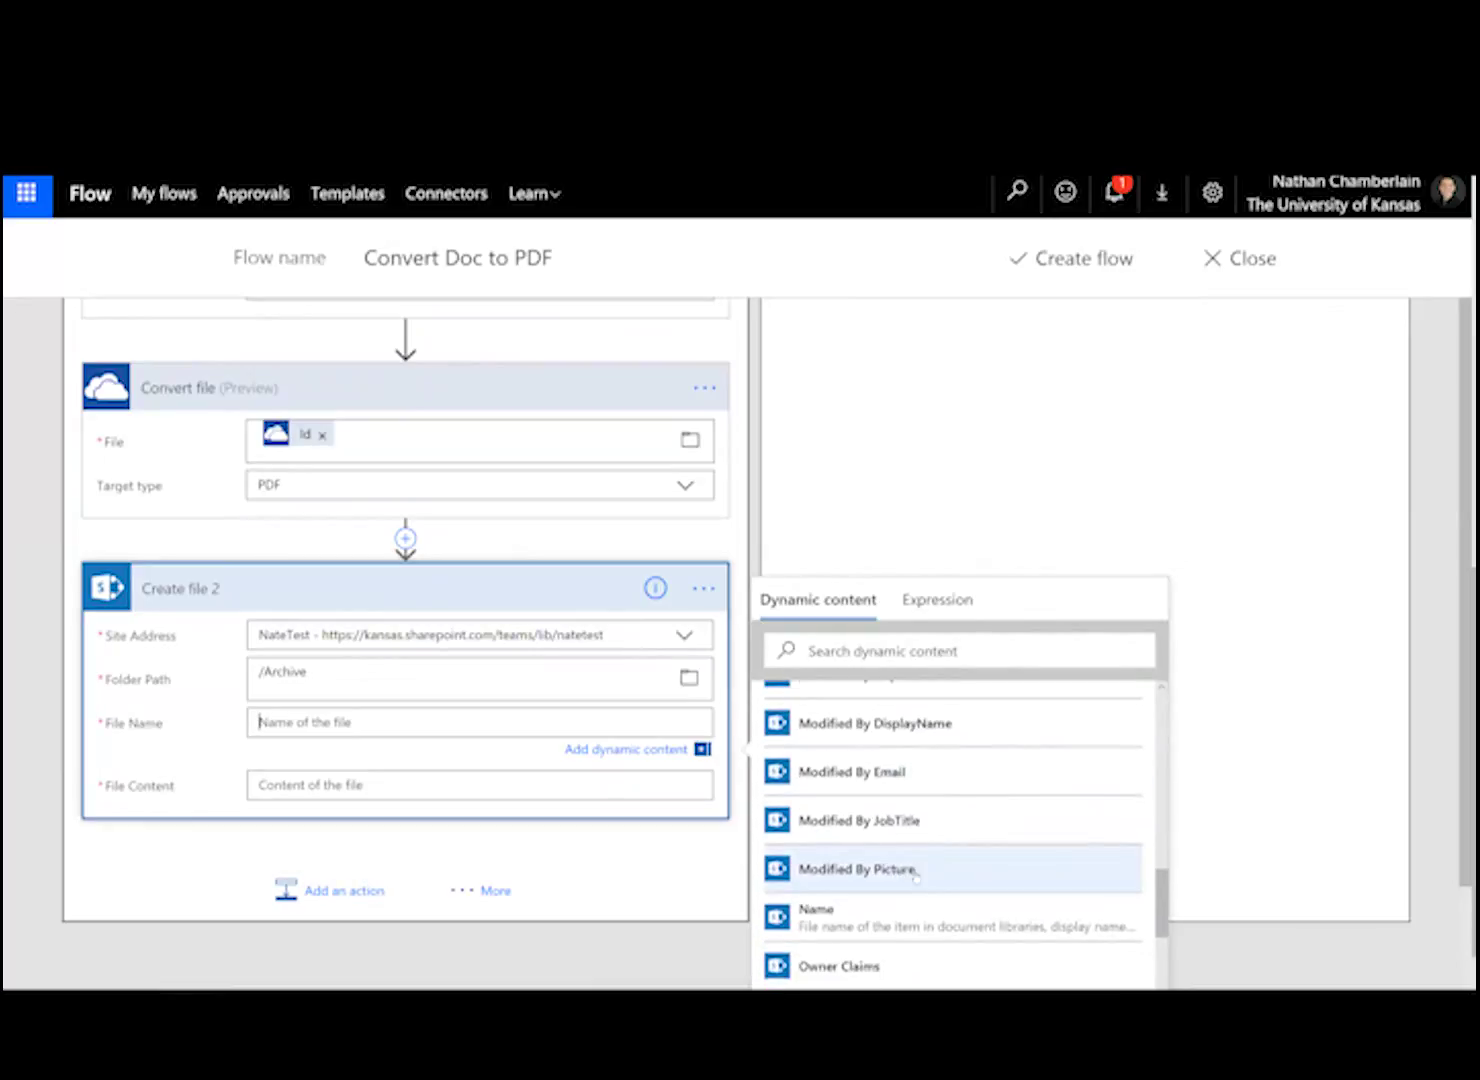
scroll(915, 850, "down", 2)
left_click(914, 831)
scroll(914, 826, "up", 10)
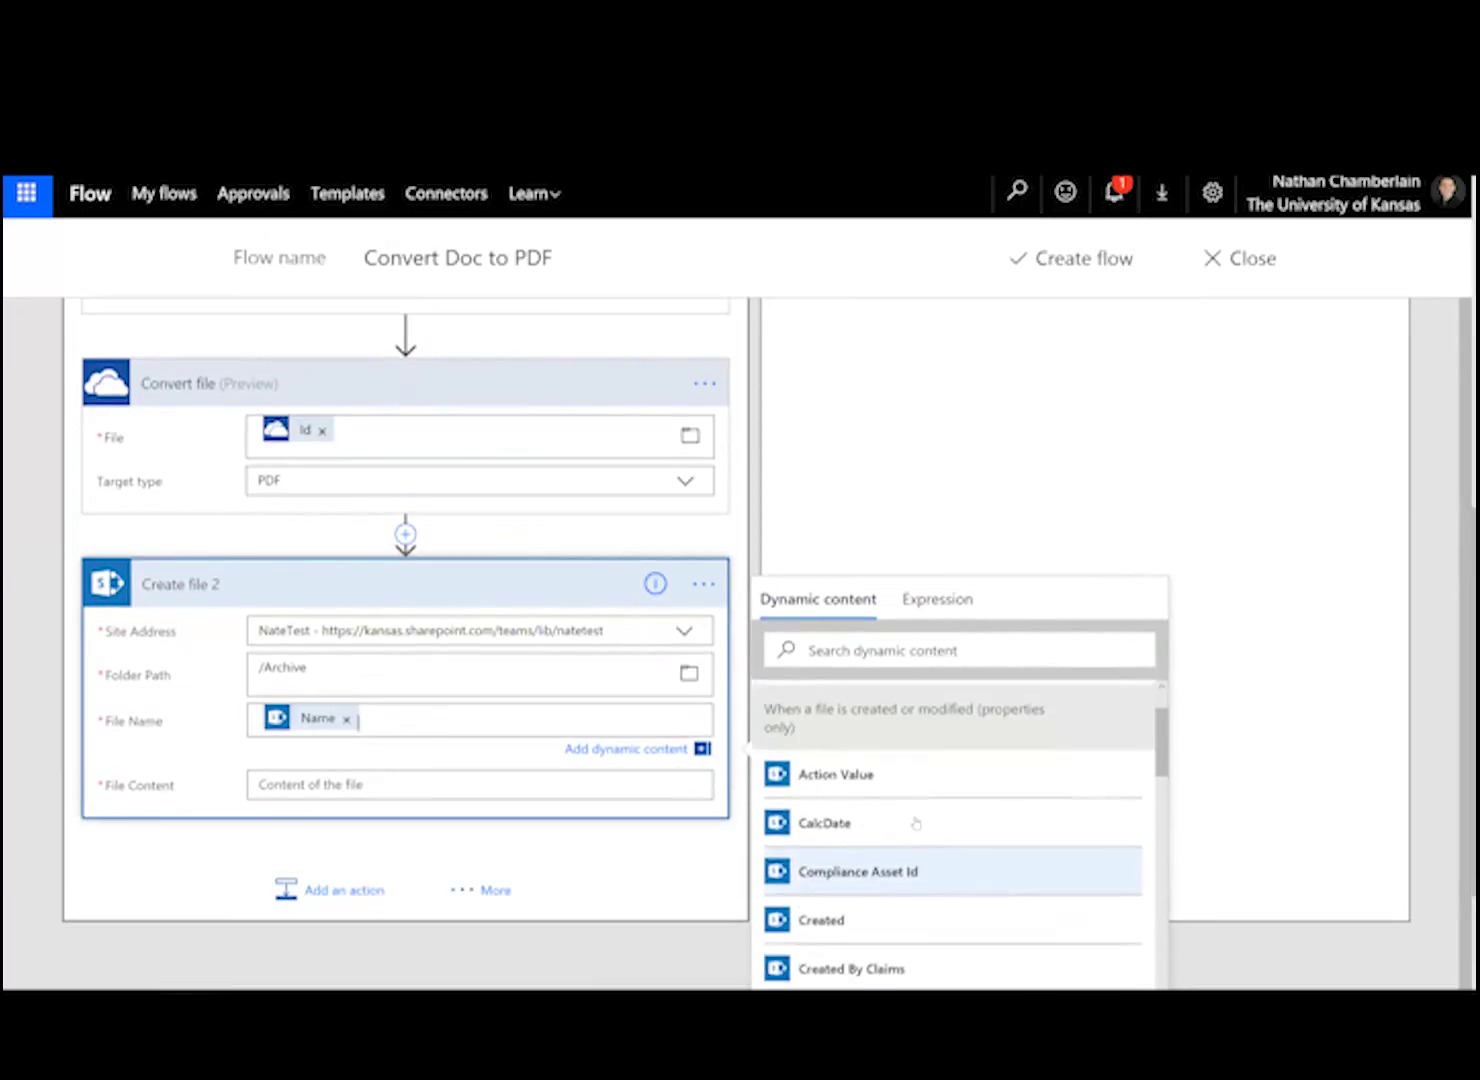
scroll(916, 826, "down", 3)
scroll(906, 796, "up", 1)
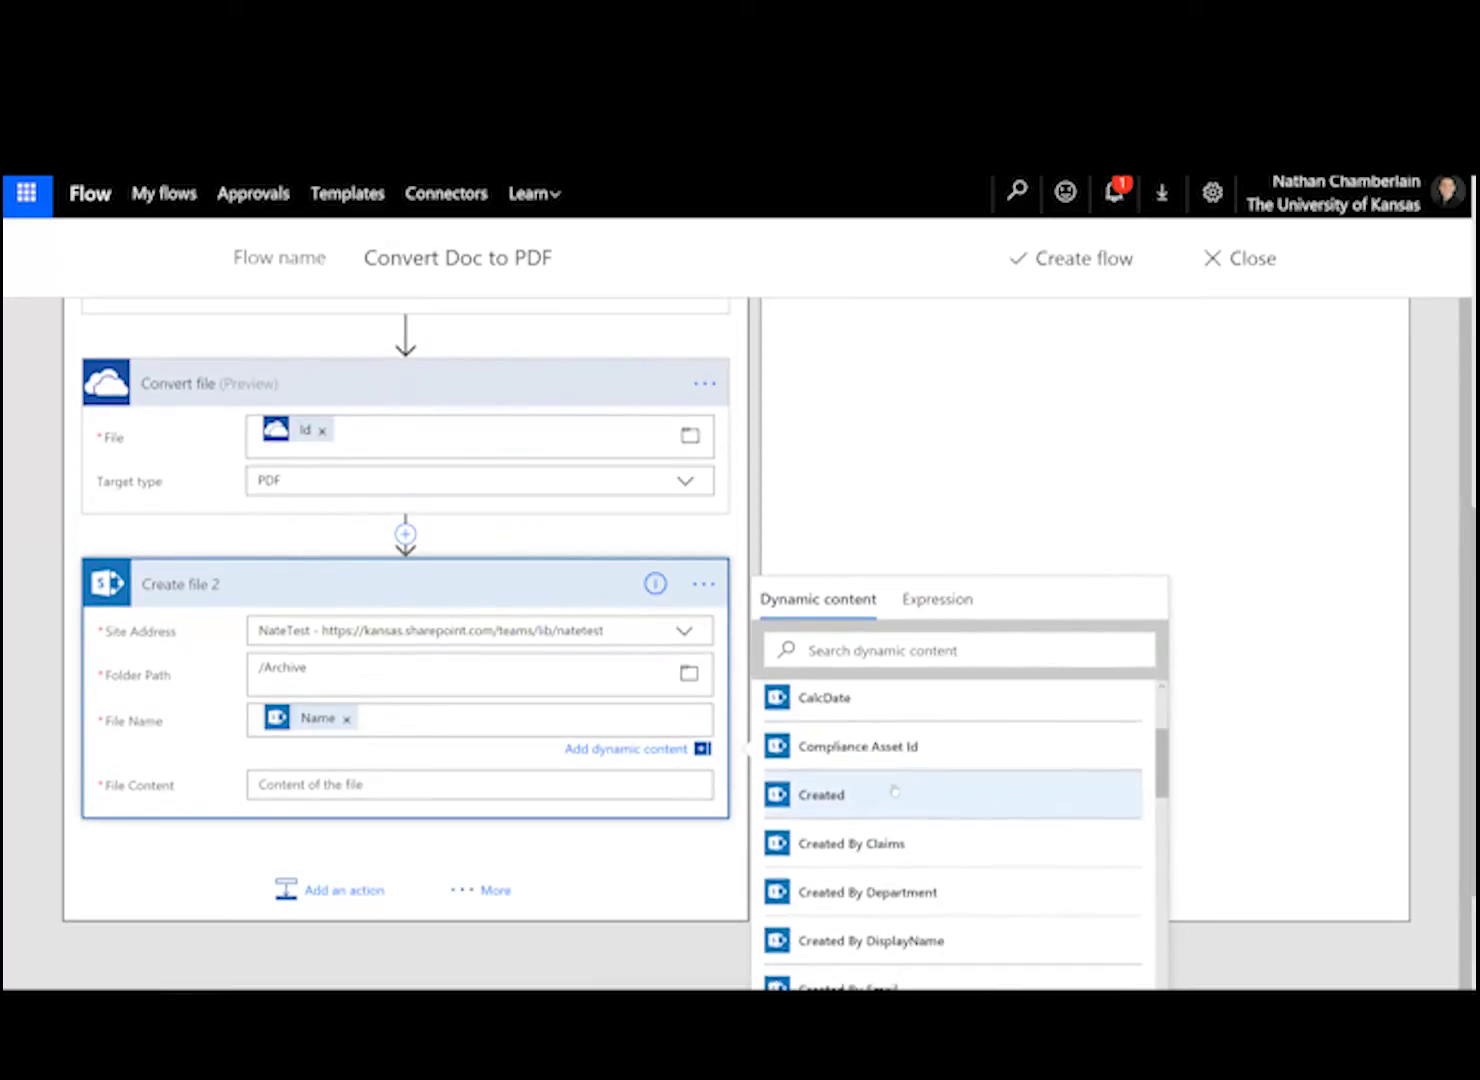
left_click(887, 714)
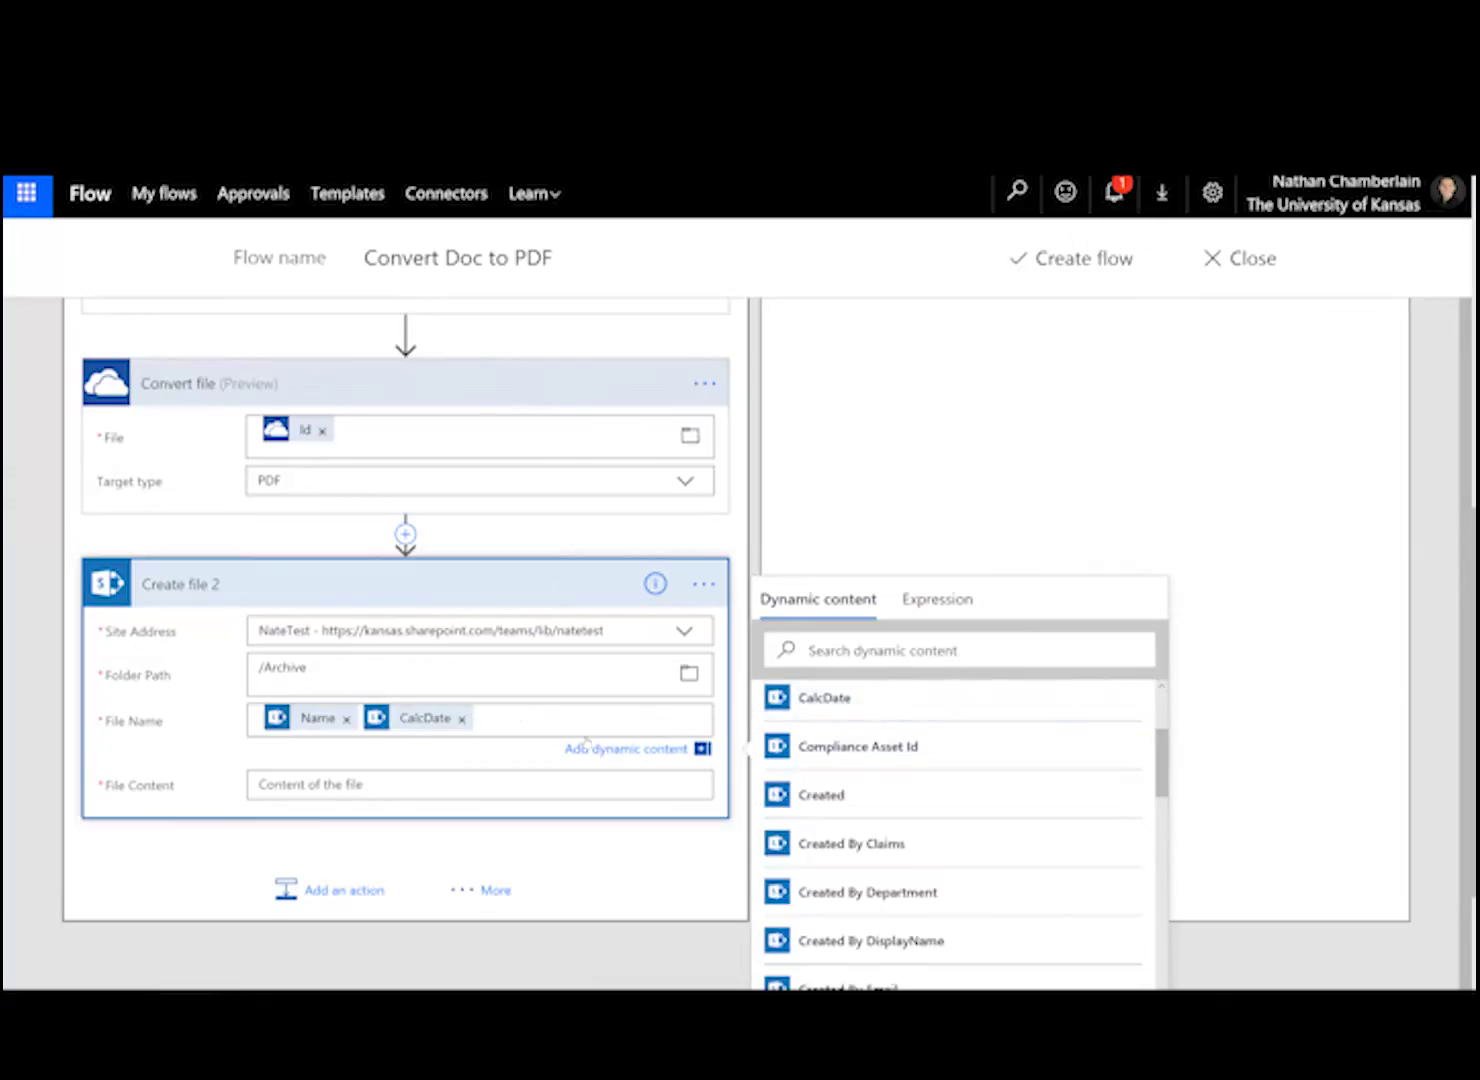
type(".pdf")
left_click(453, 789)
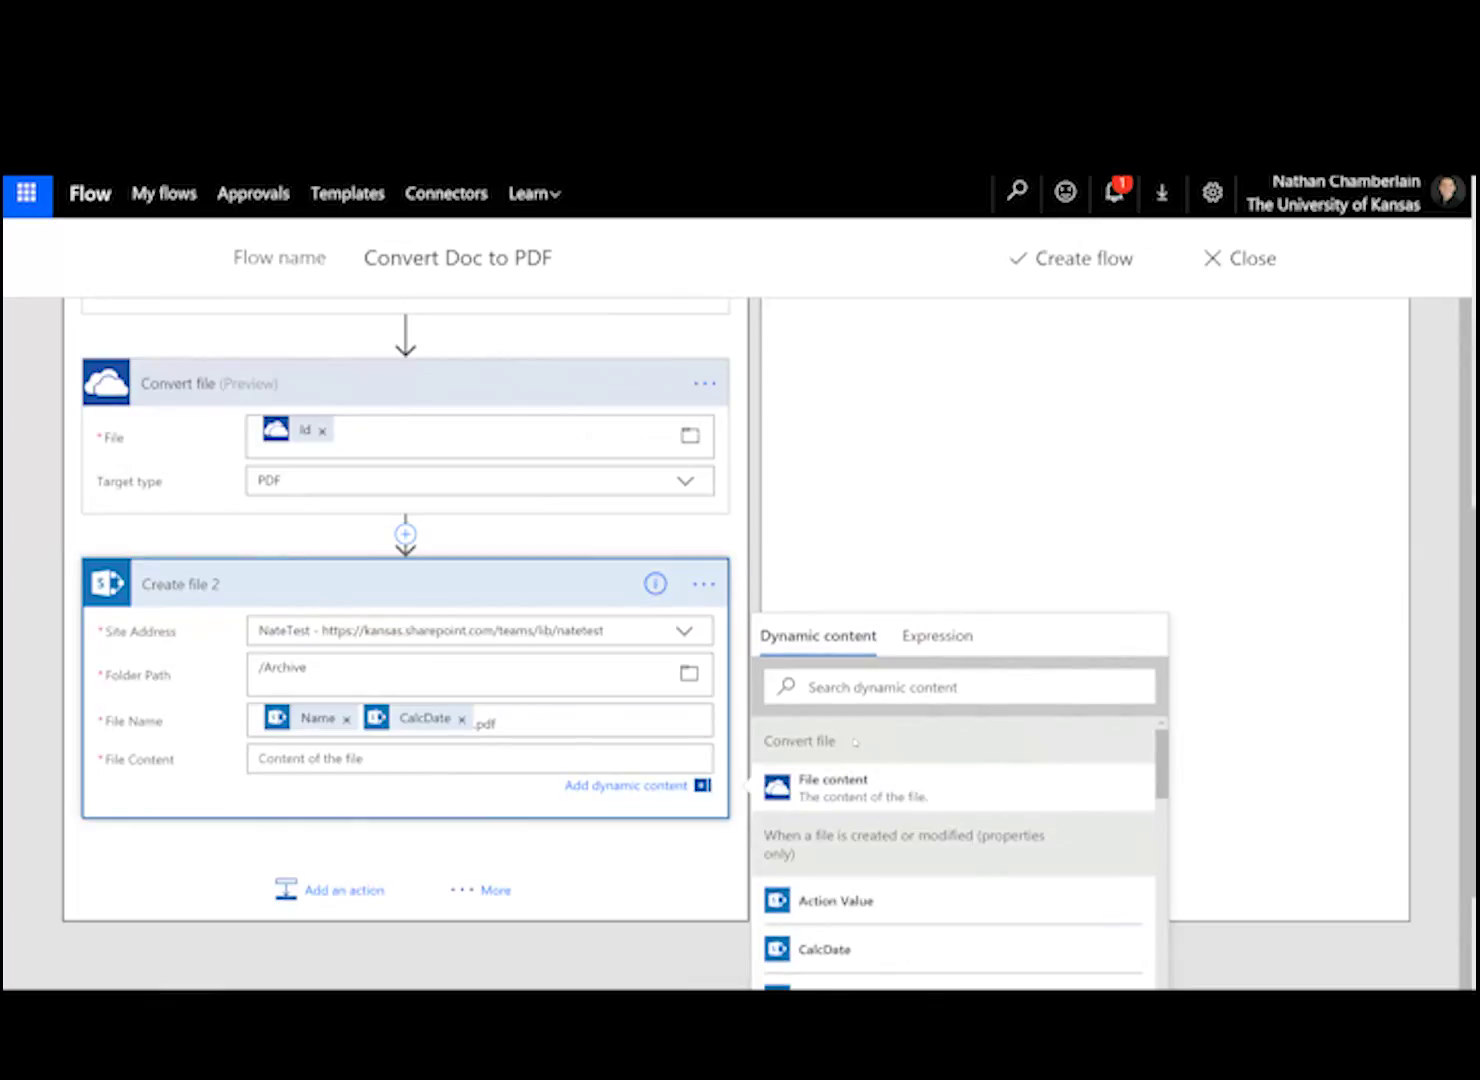
left_click(843, 783)
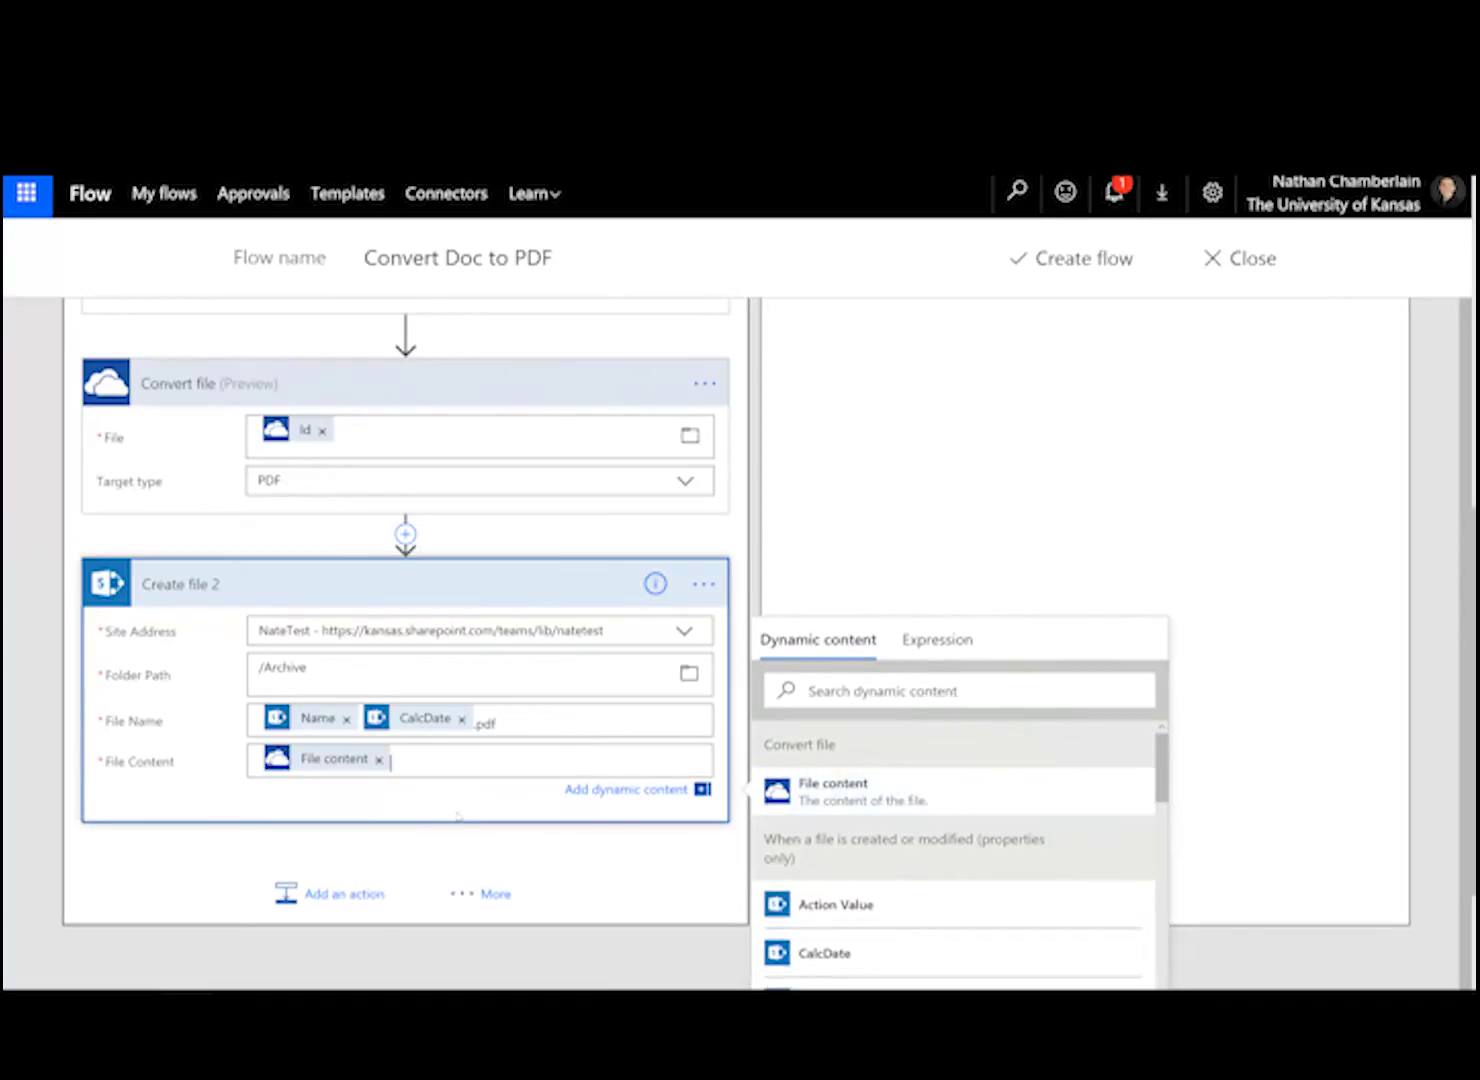
scroll(389, 804, "down", 1)
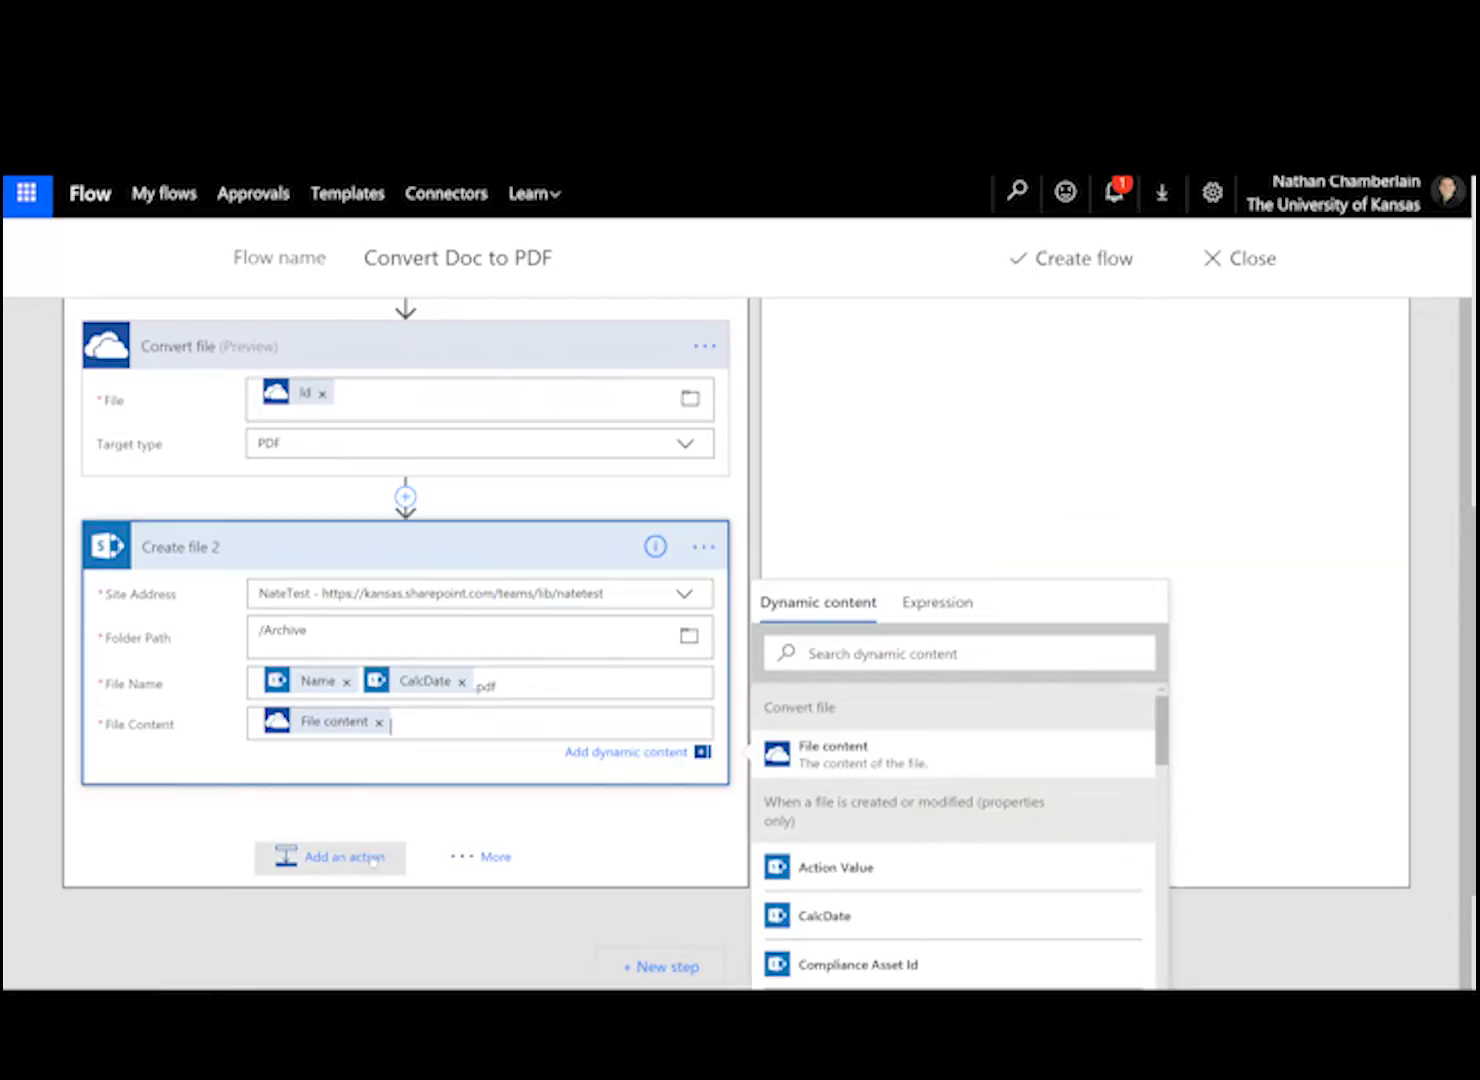
- Add a SharePoint Update file properties step targeting NateTest's Company Documents library
left_click(333, 859)
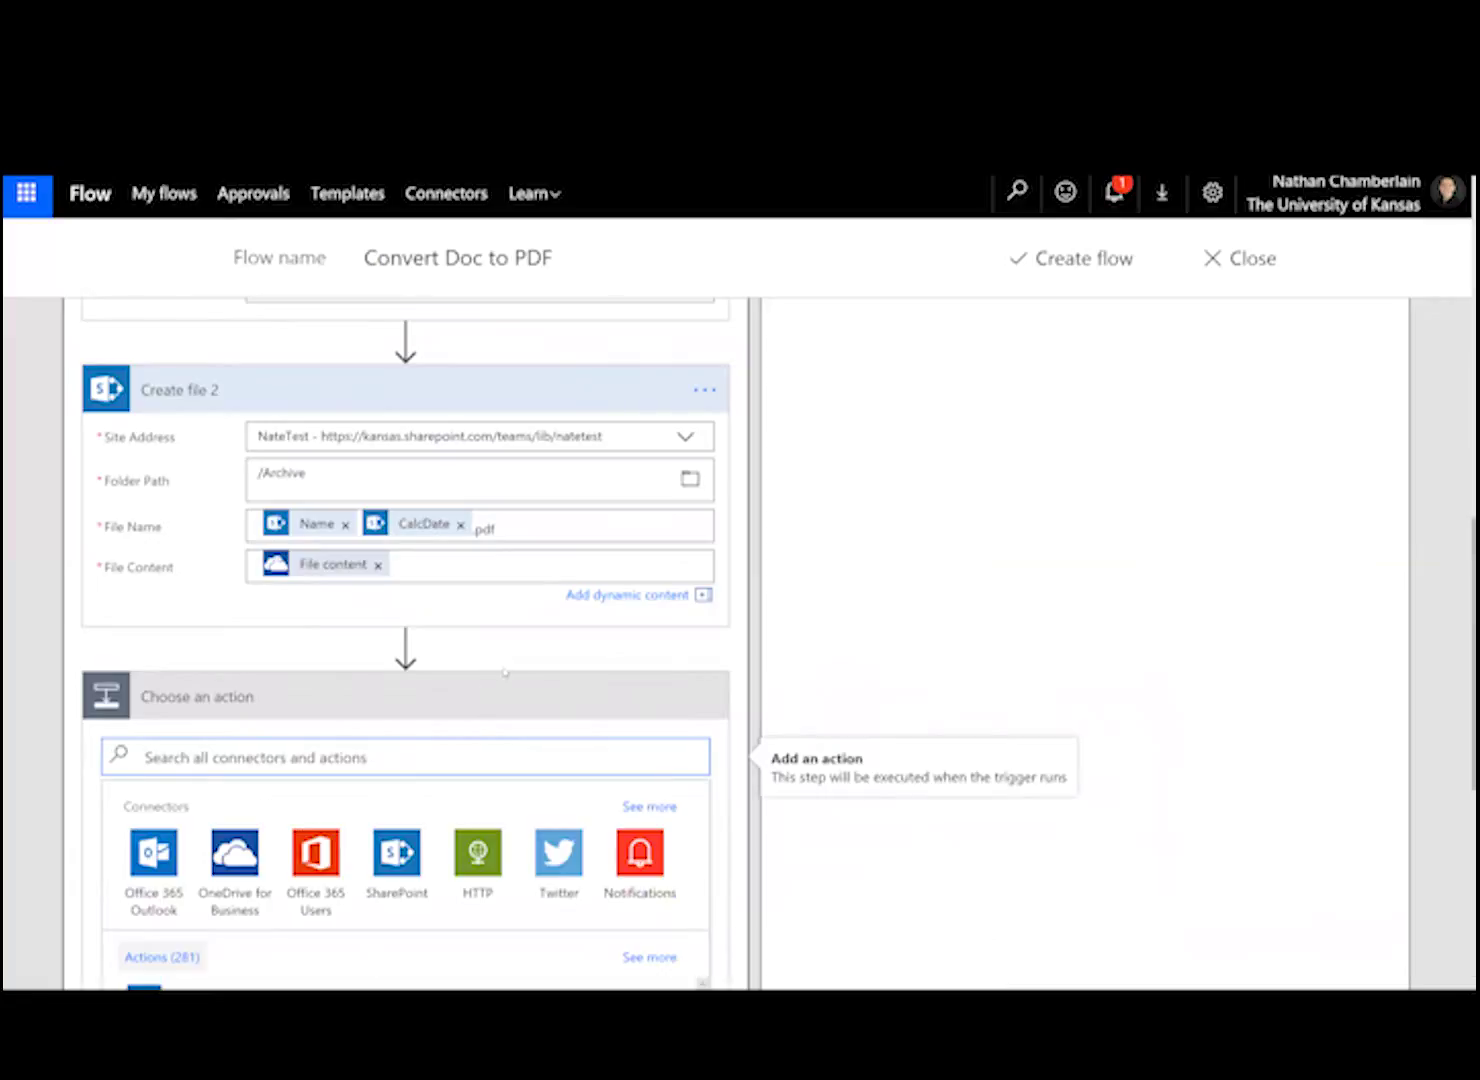
left_click(379, 738)
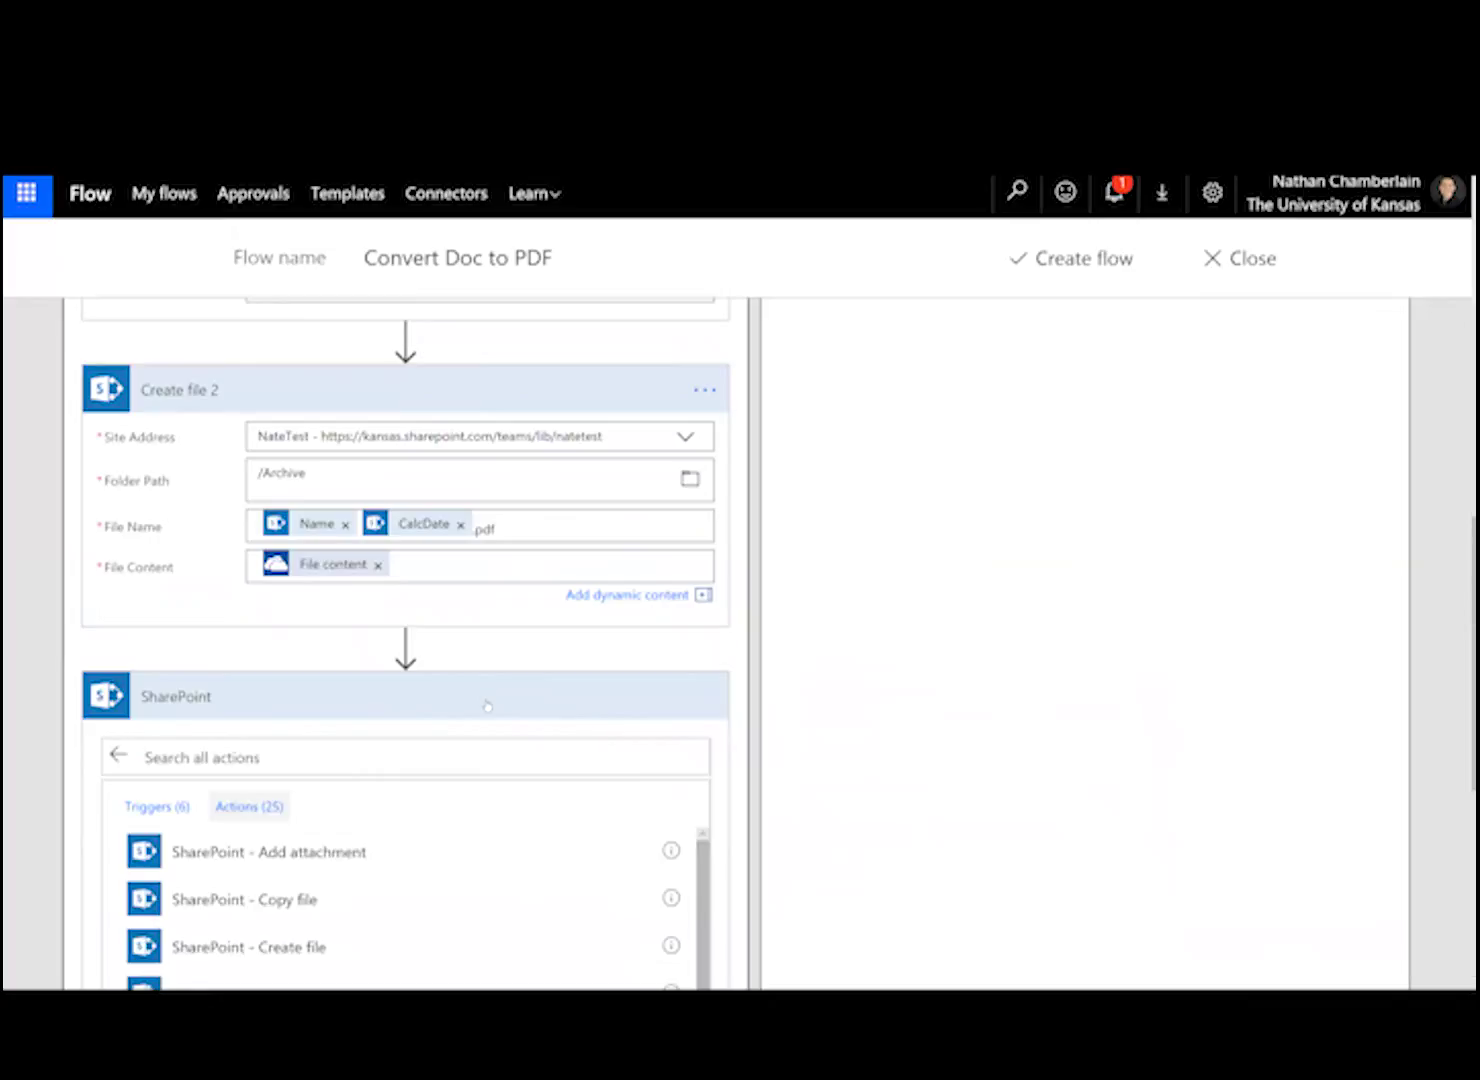
scroll(493, 715, "down", 5)
scroll(467, 712, "down", 8)
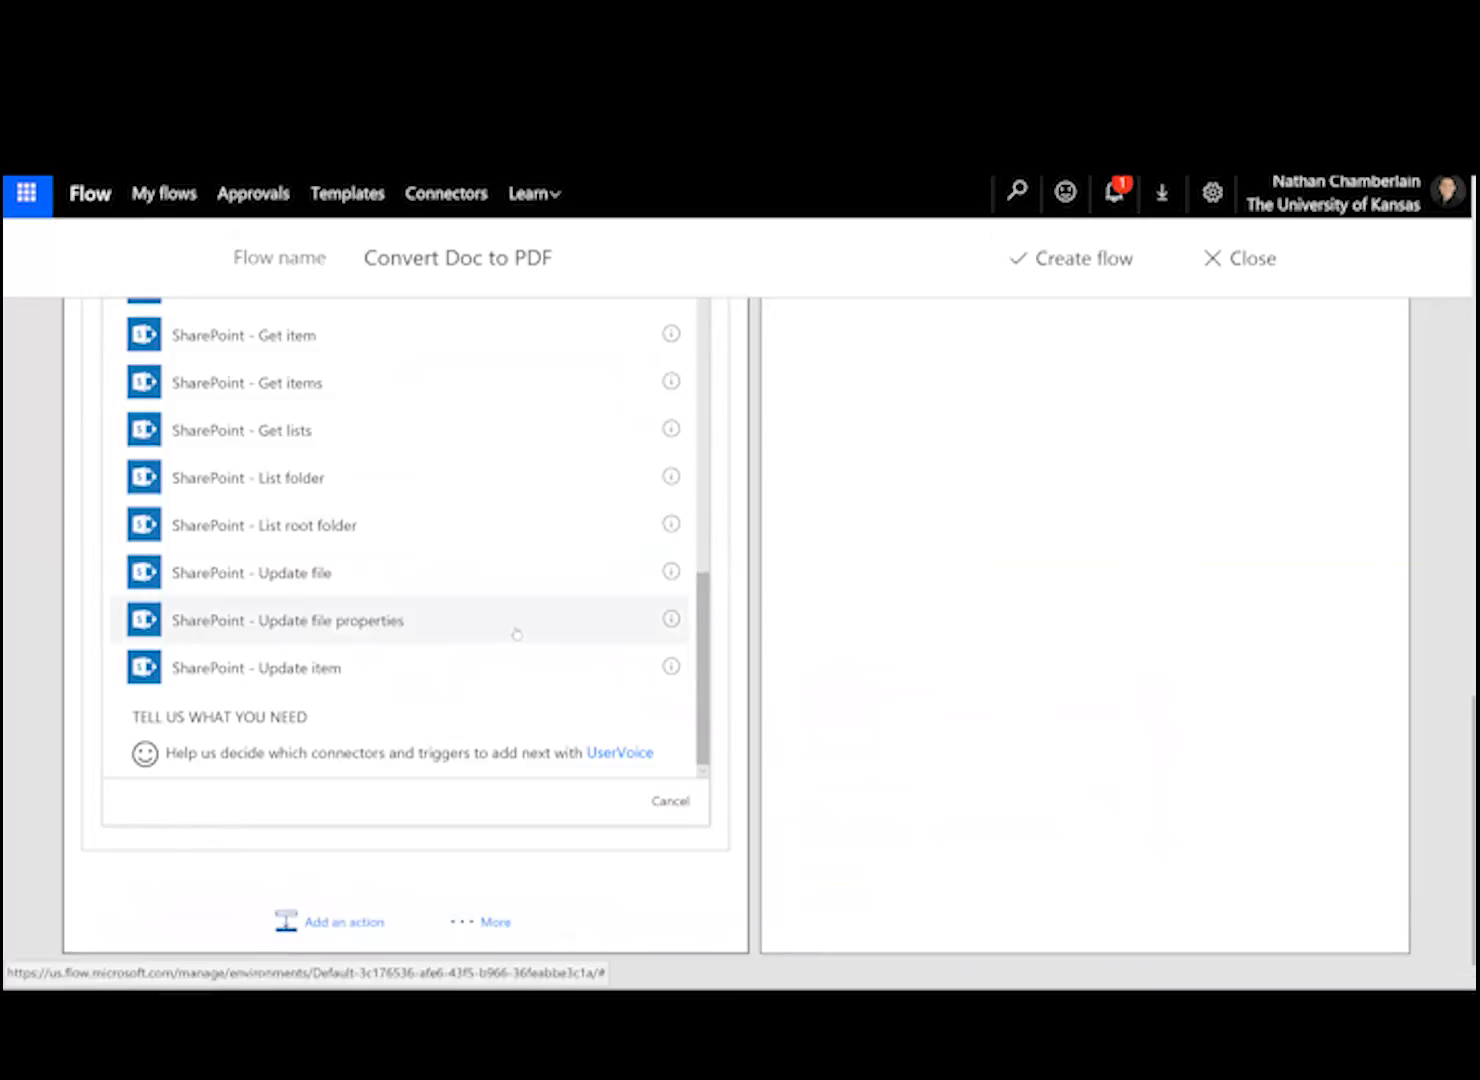
left_click(512, 630)
left_click(675, 679)
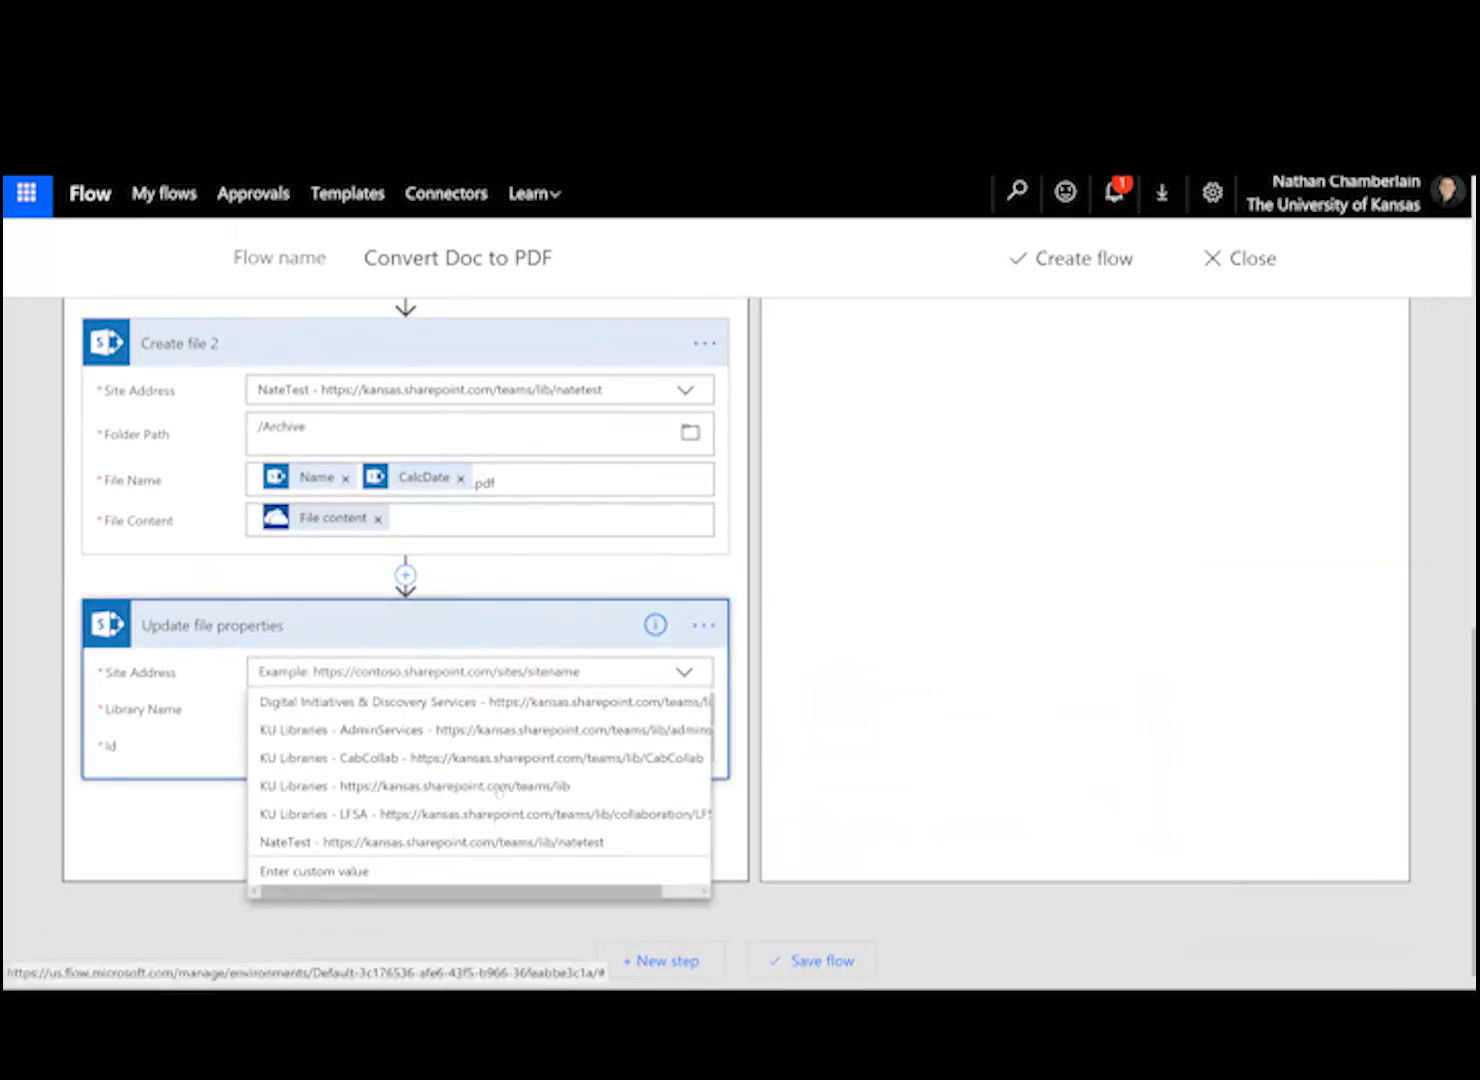
left_click(500, 842)
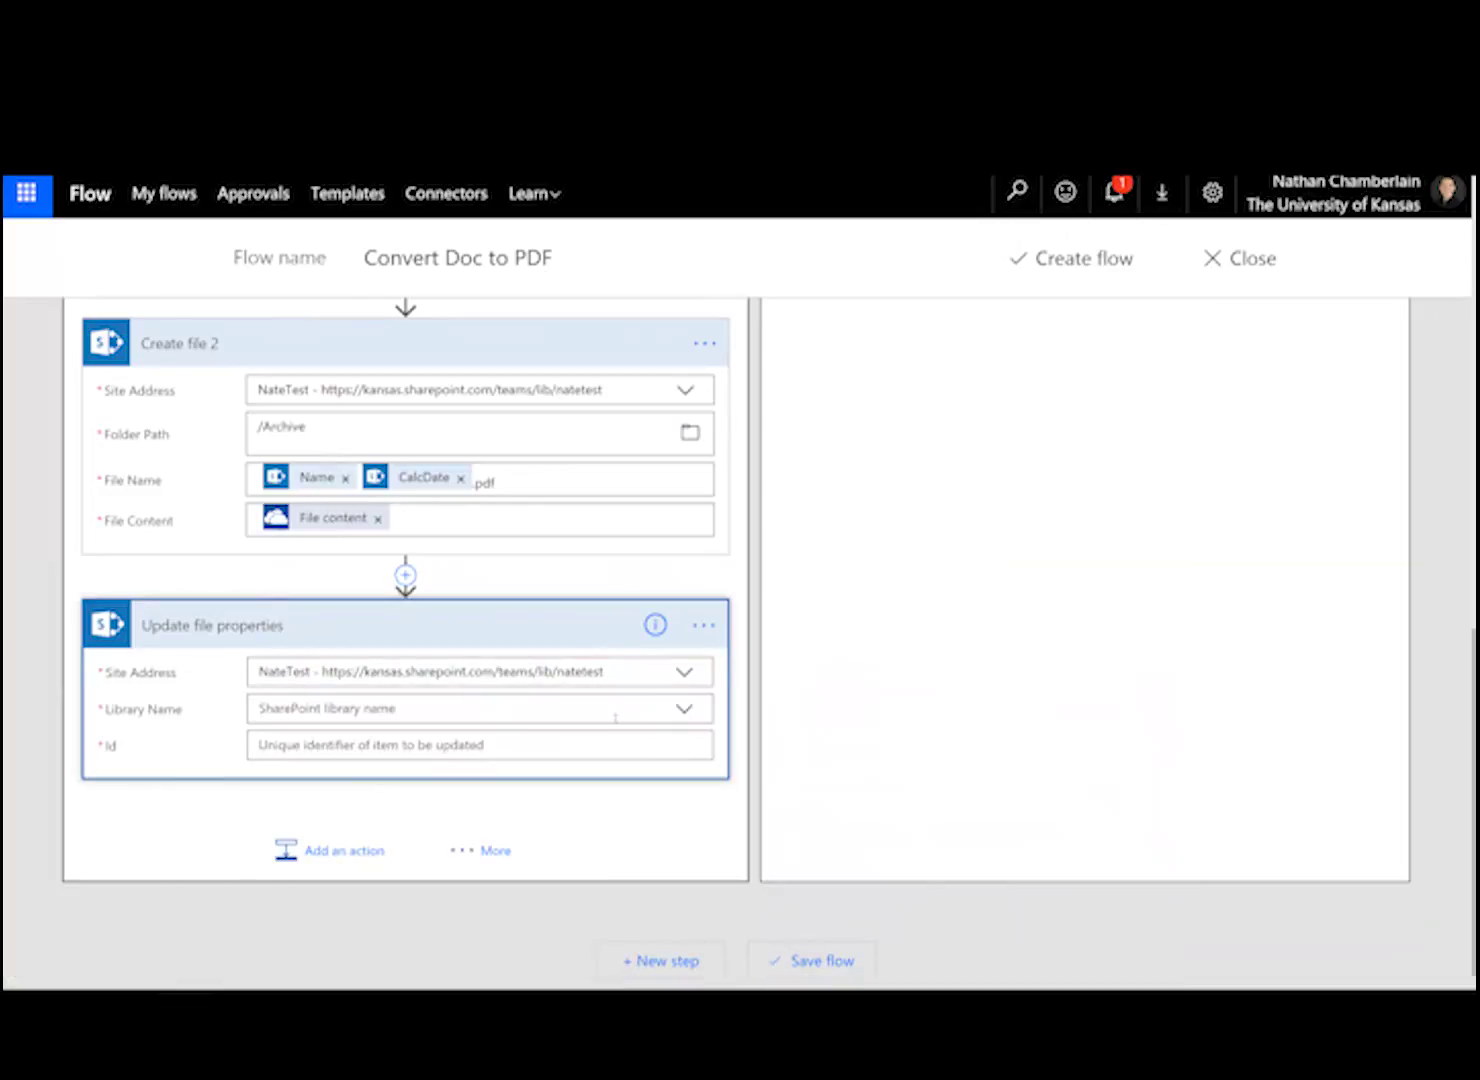
left_click(684, 710)
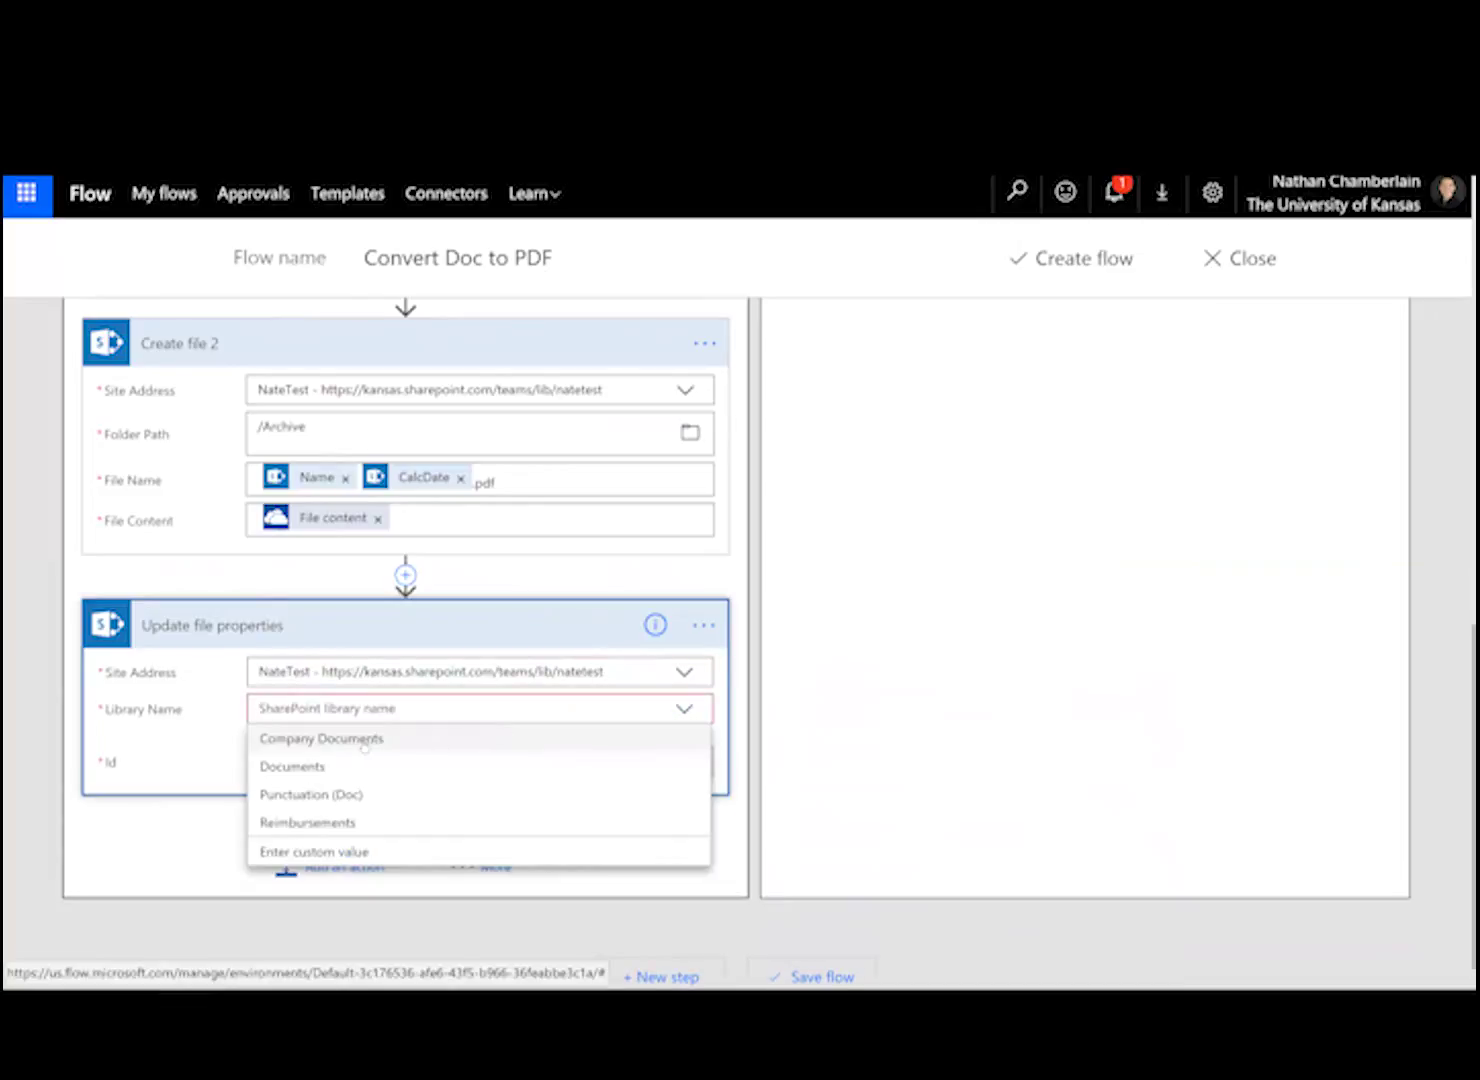
left_click(362, 741)
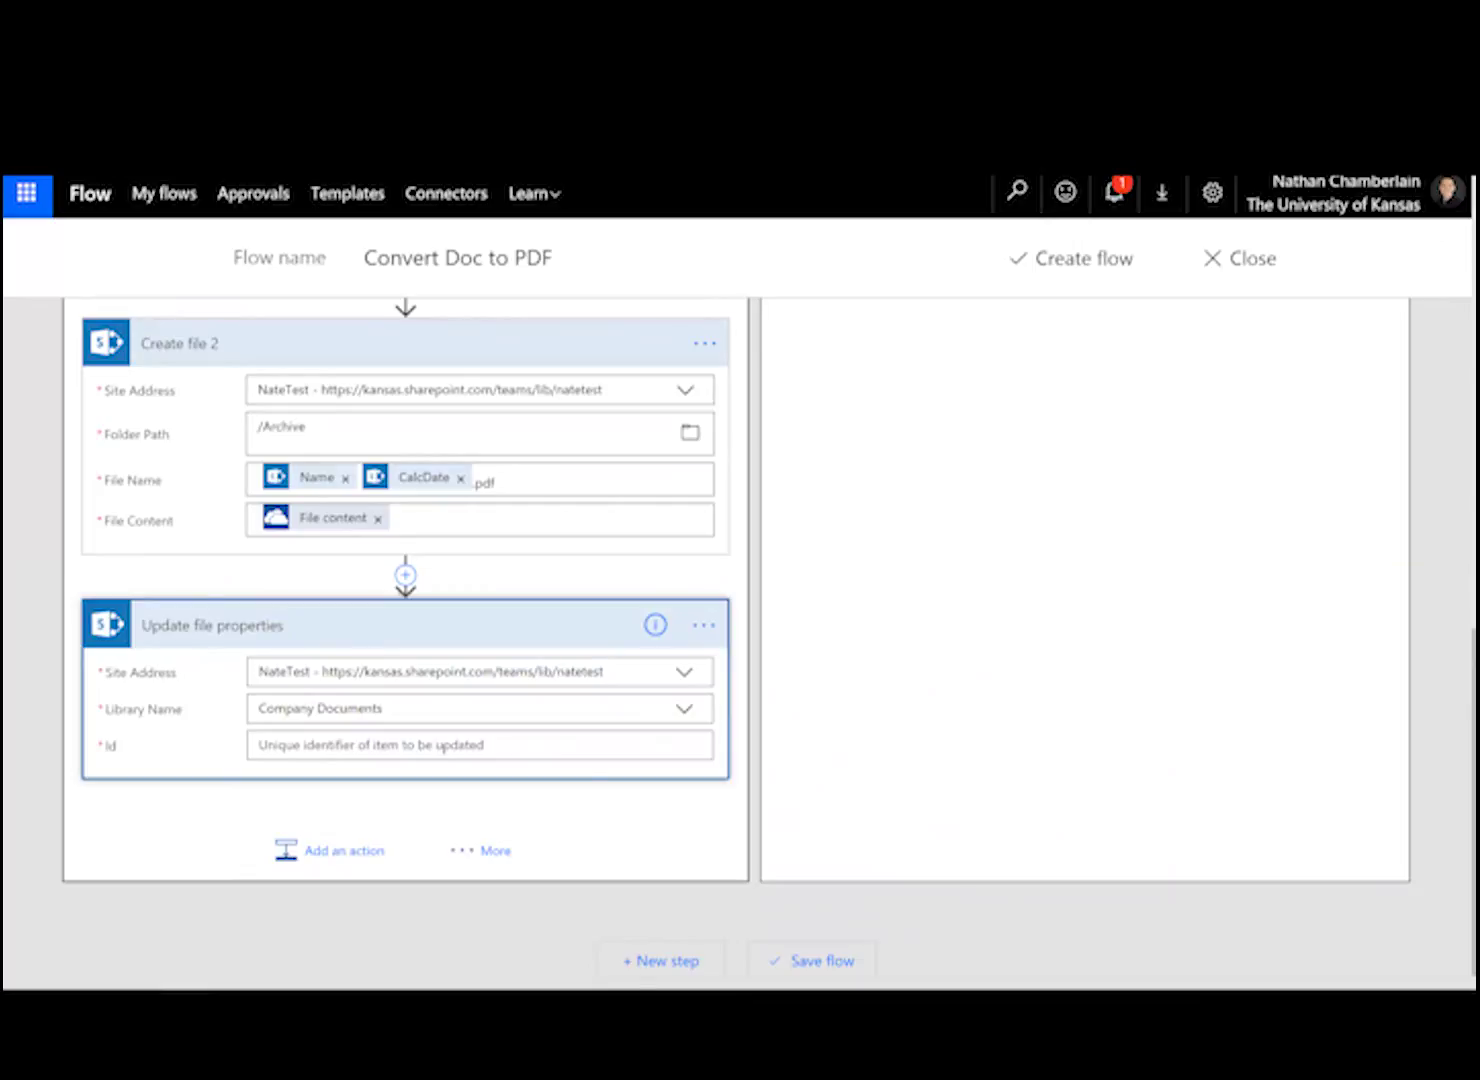
left_click(341, 745)
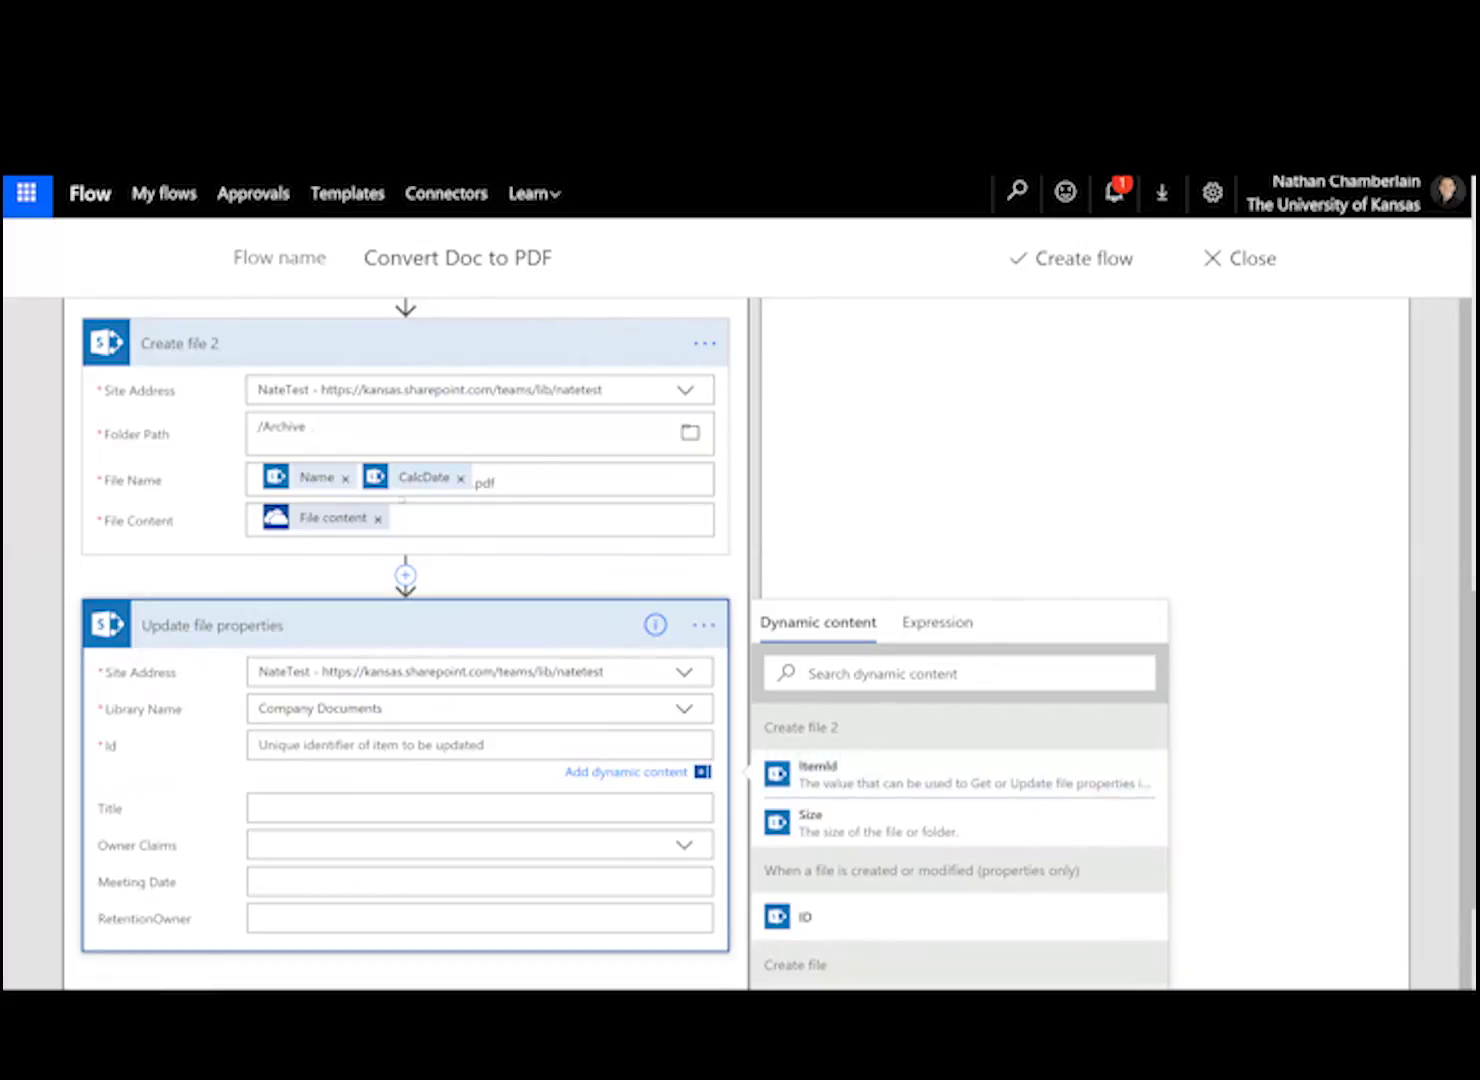
- Set the update step's Id to ItemId and its Meeting Date to the original document's Meeting Date
left_click(876, 784)
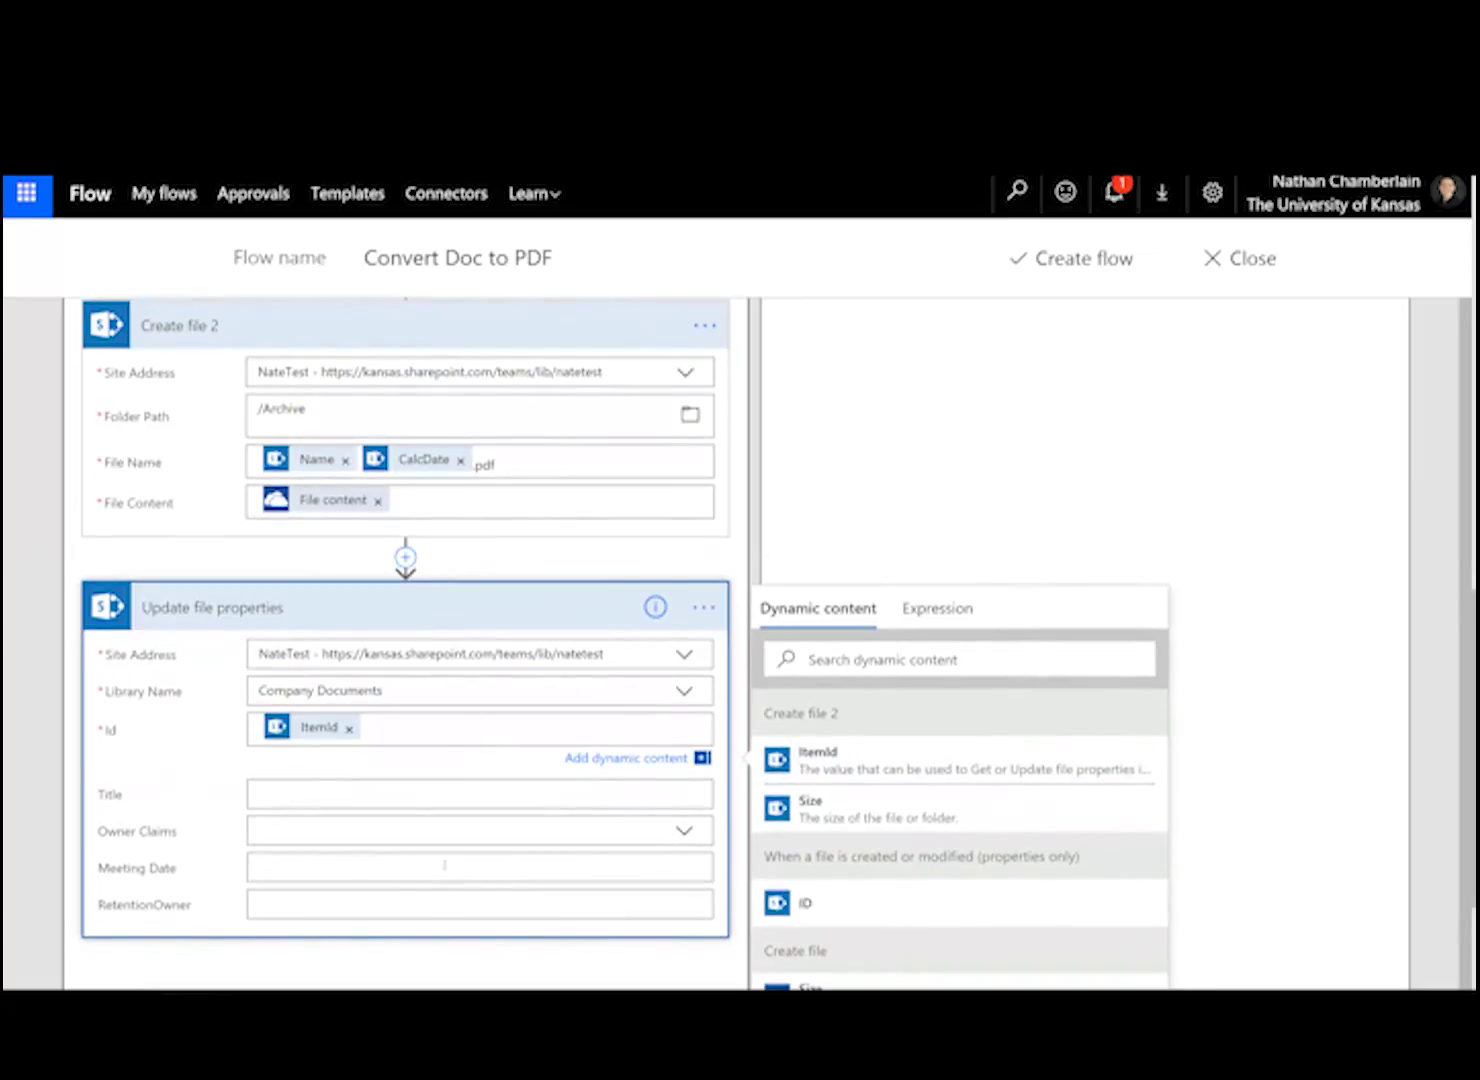
left_click(444, 865)
scroll(935, 899, "down", 3)
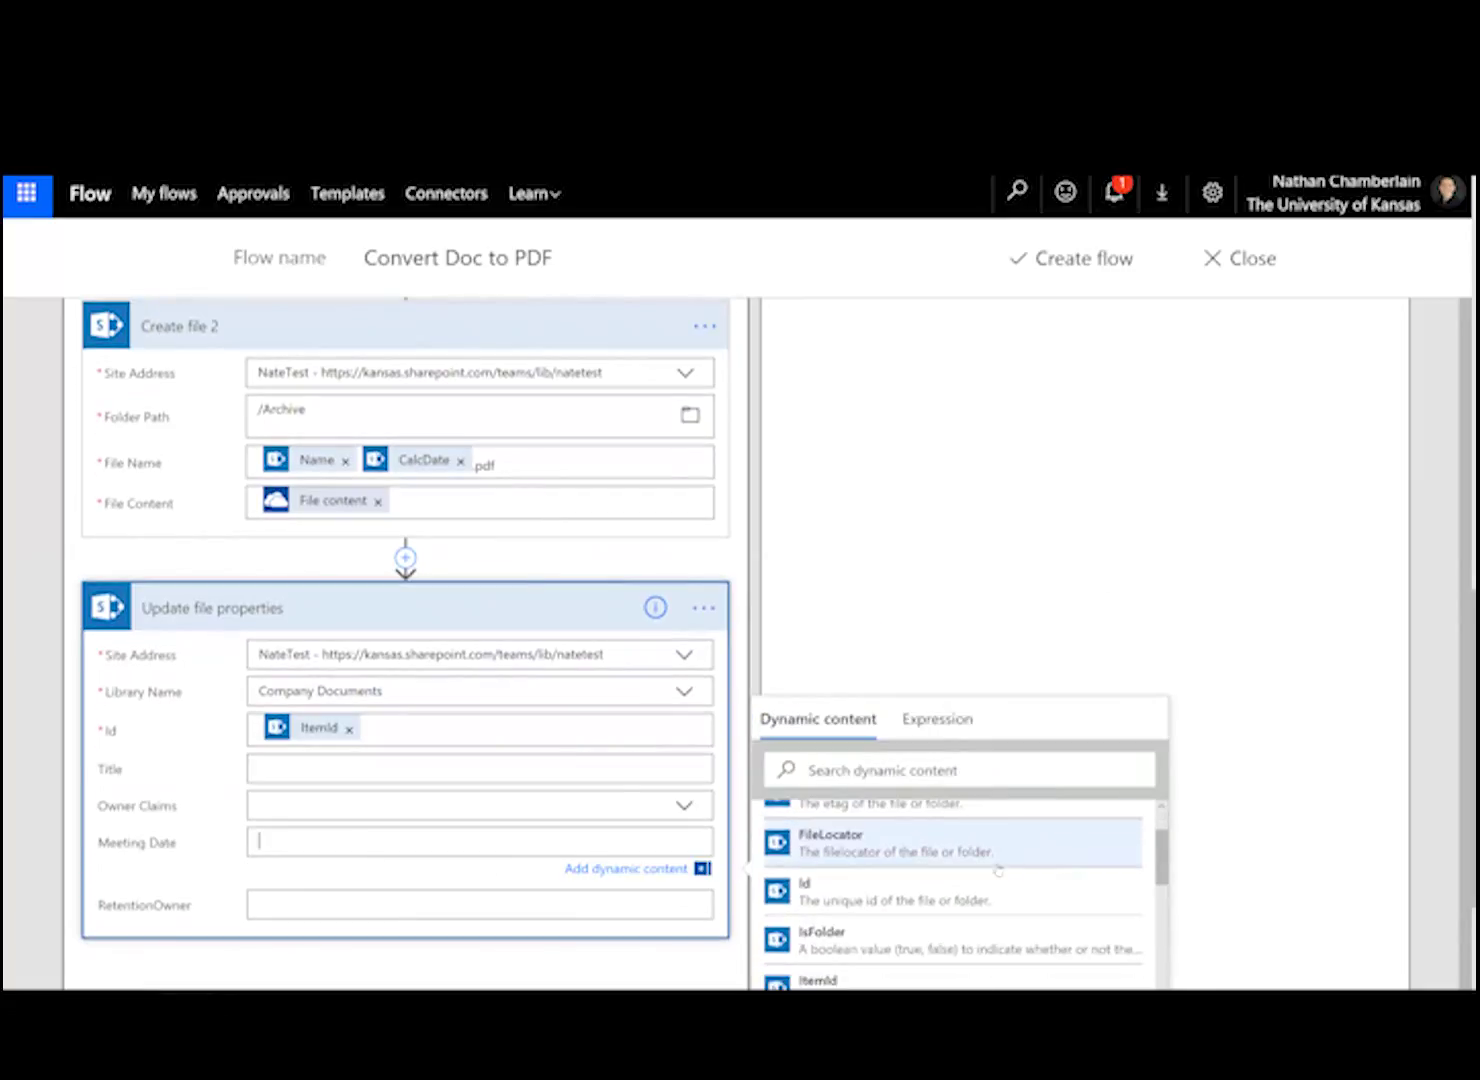
scroll(932, 900, "down", 2)
scroll(932, 880, "up", 6)
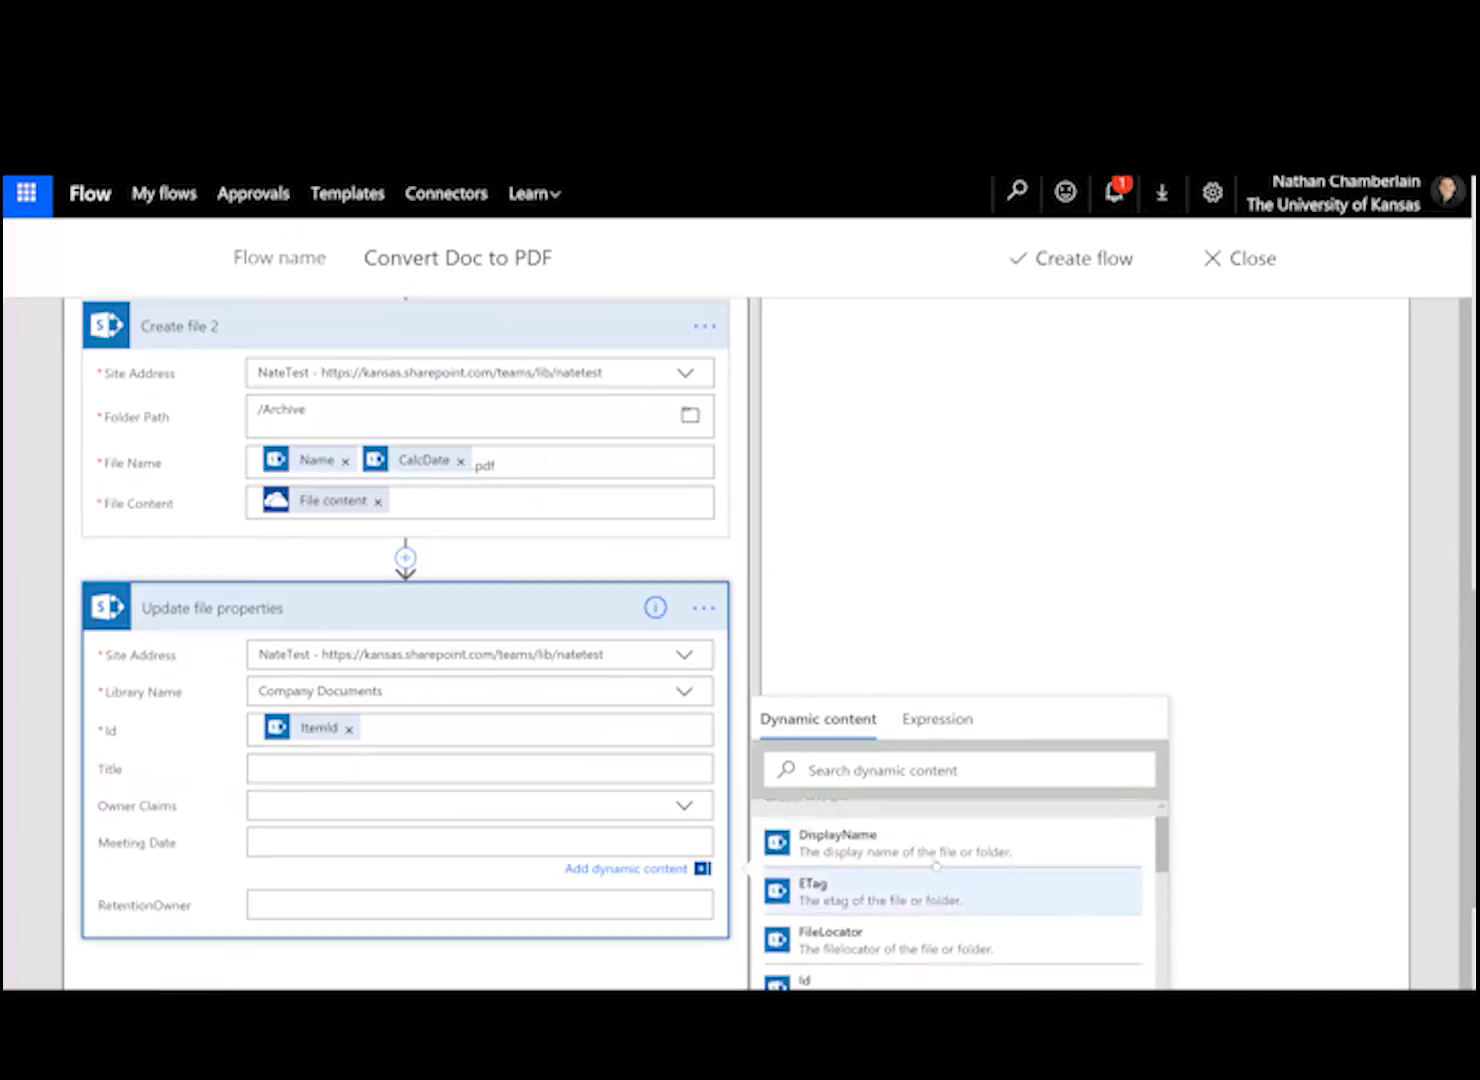
scroll(1230, 880, "down", 4)
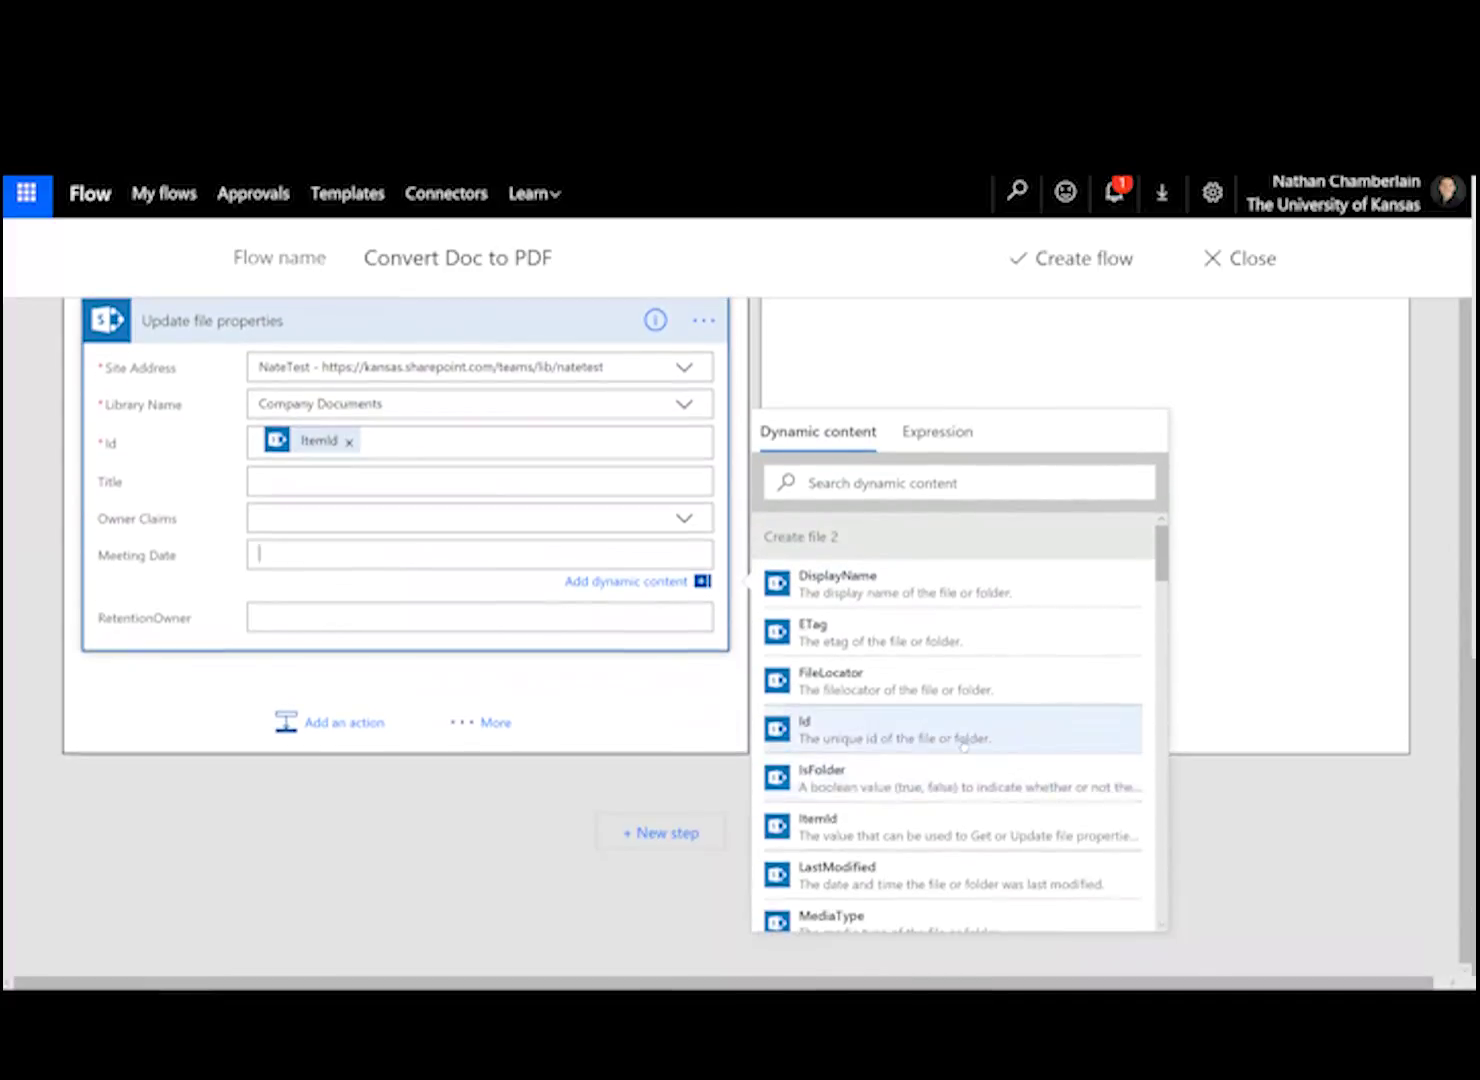
scroll(1050, 740, "down", 4)
scroll(1002, 745, "down", 2)
scroll(950, 714, "up", 1)
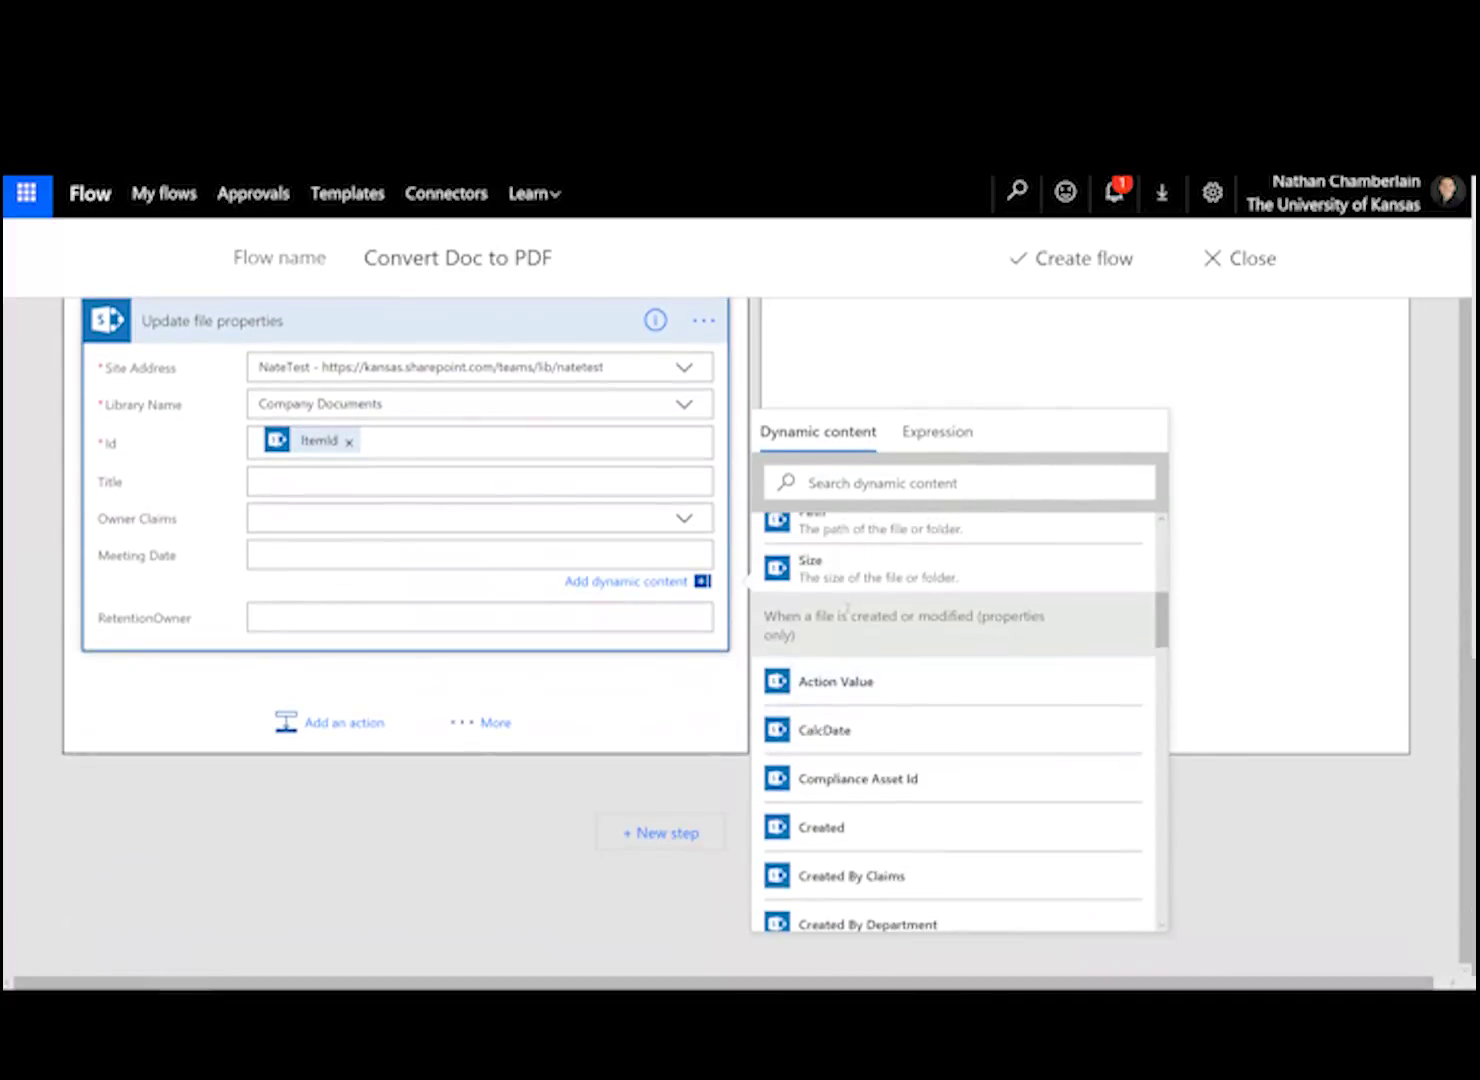
scroll(1001, 728, "down", 1)
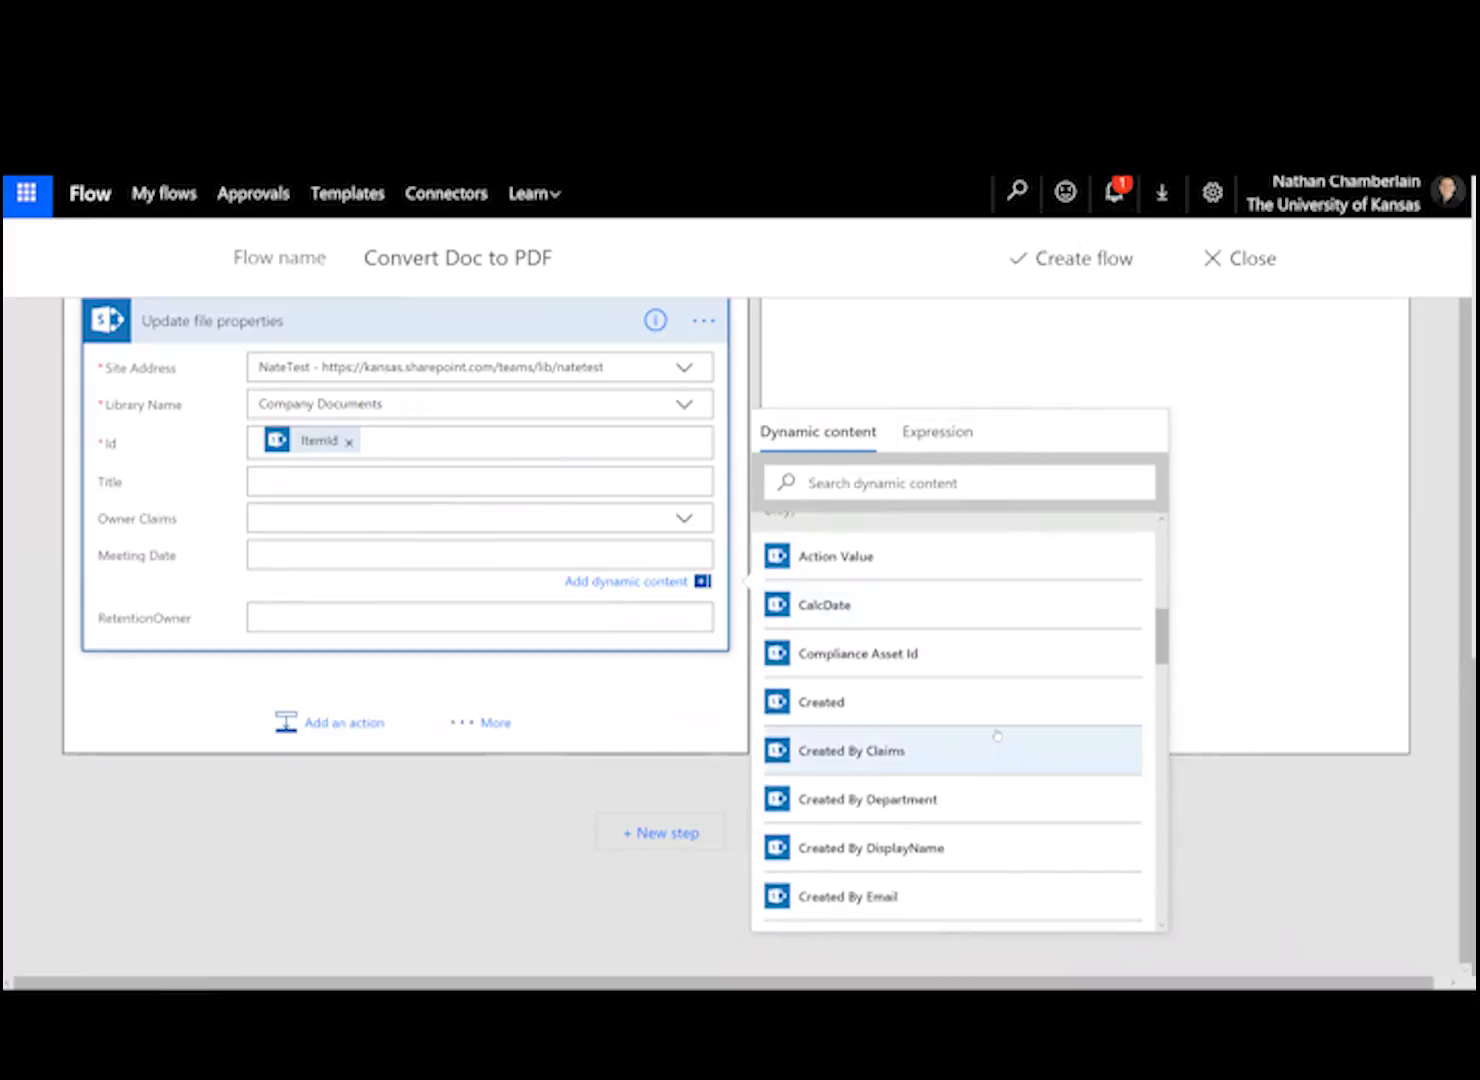
scroll(990, 721, "down", 5)
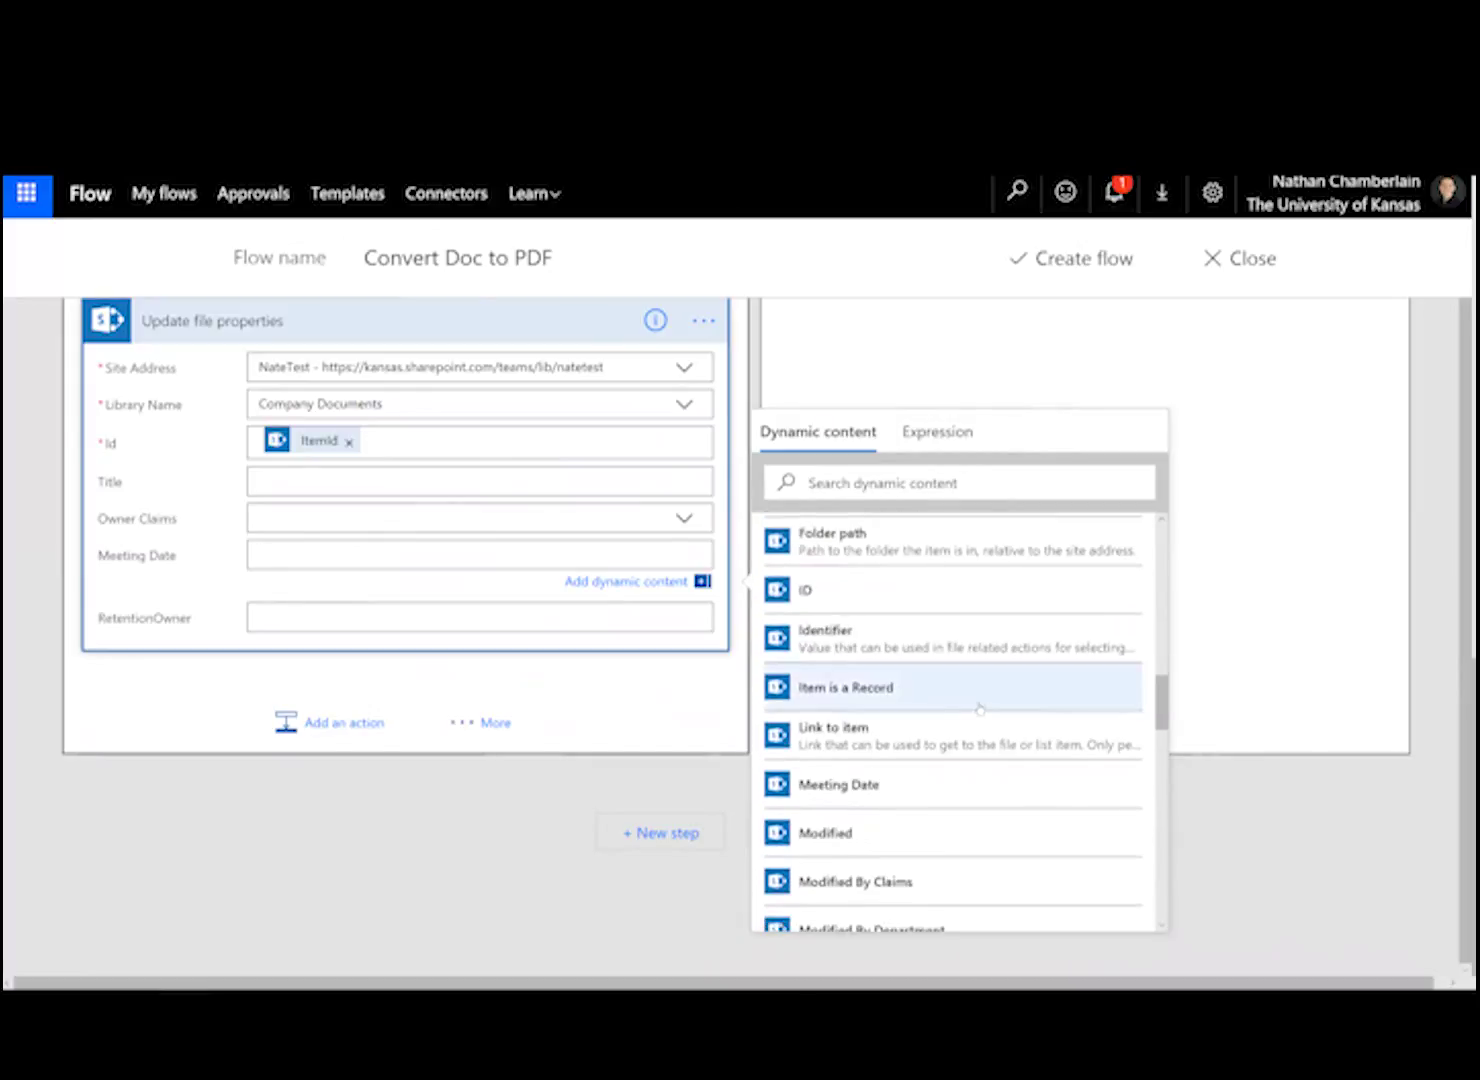
left_click(914, 668)
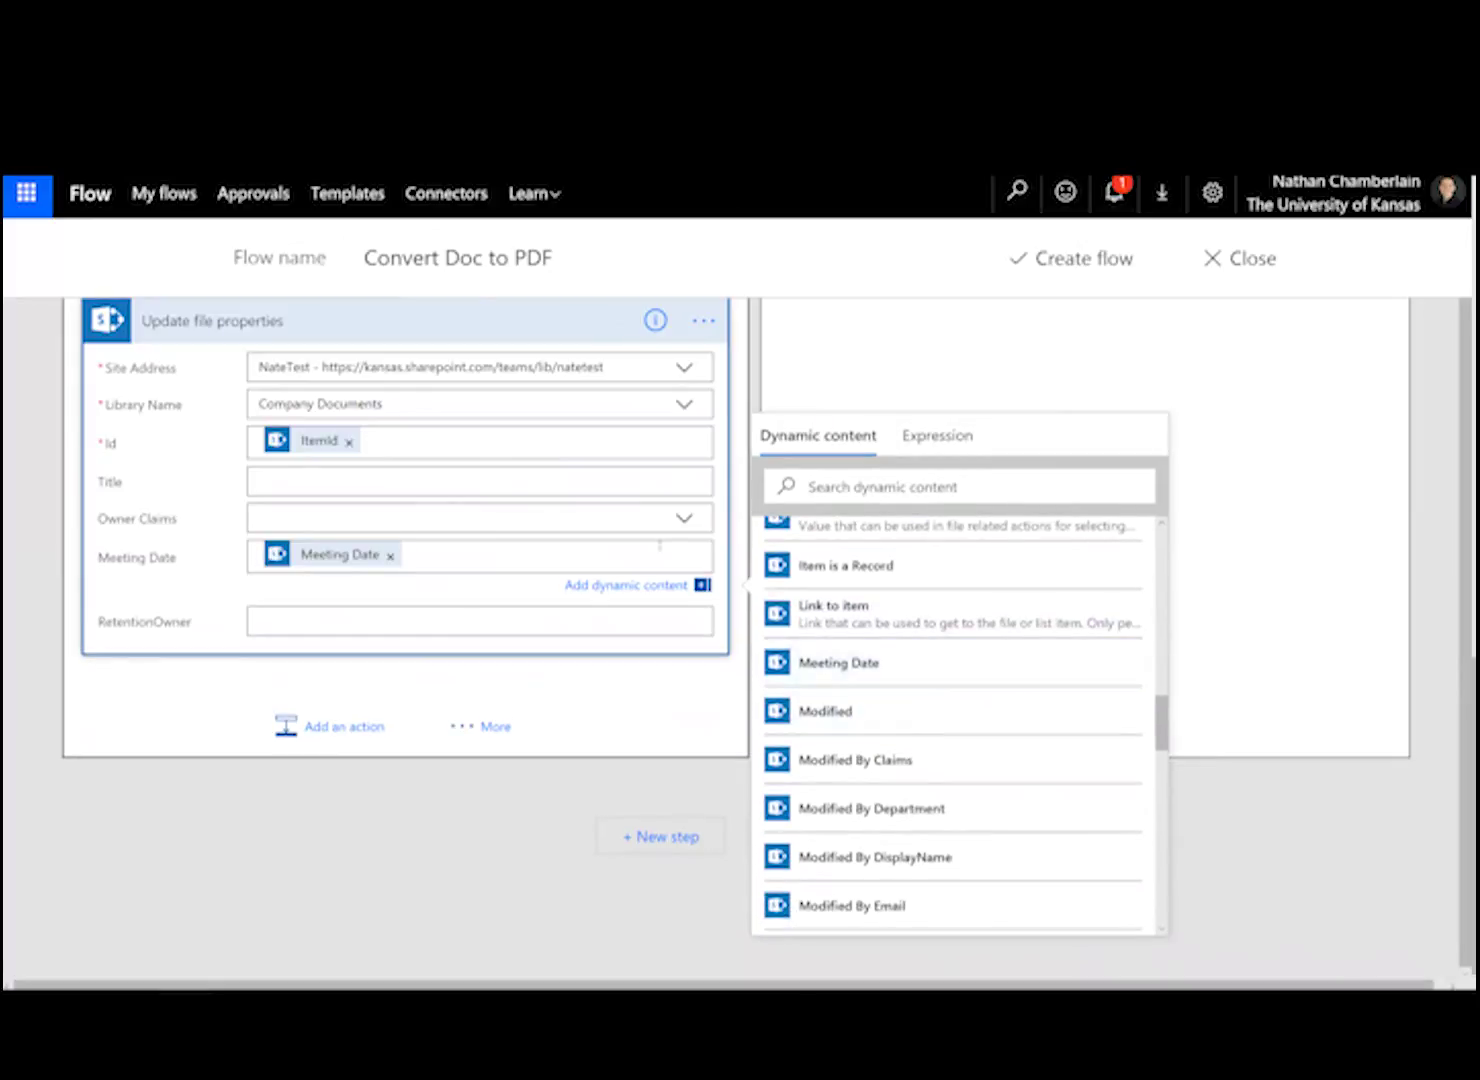
scroll(443, 612, "up", 1)
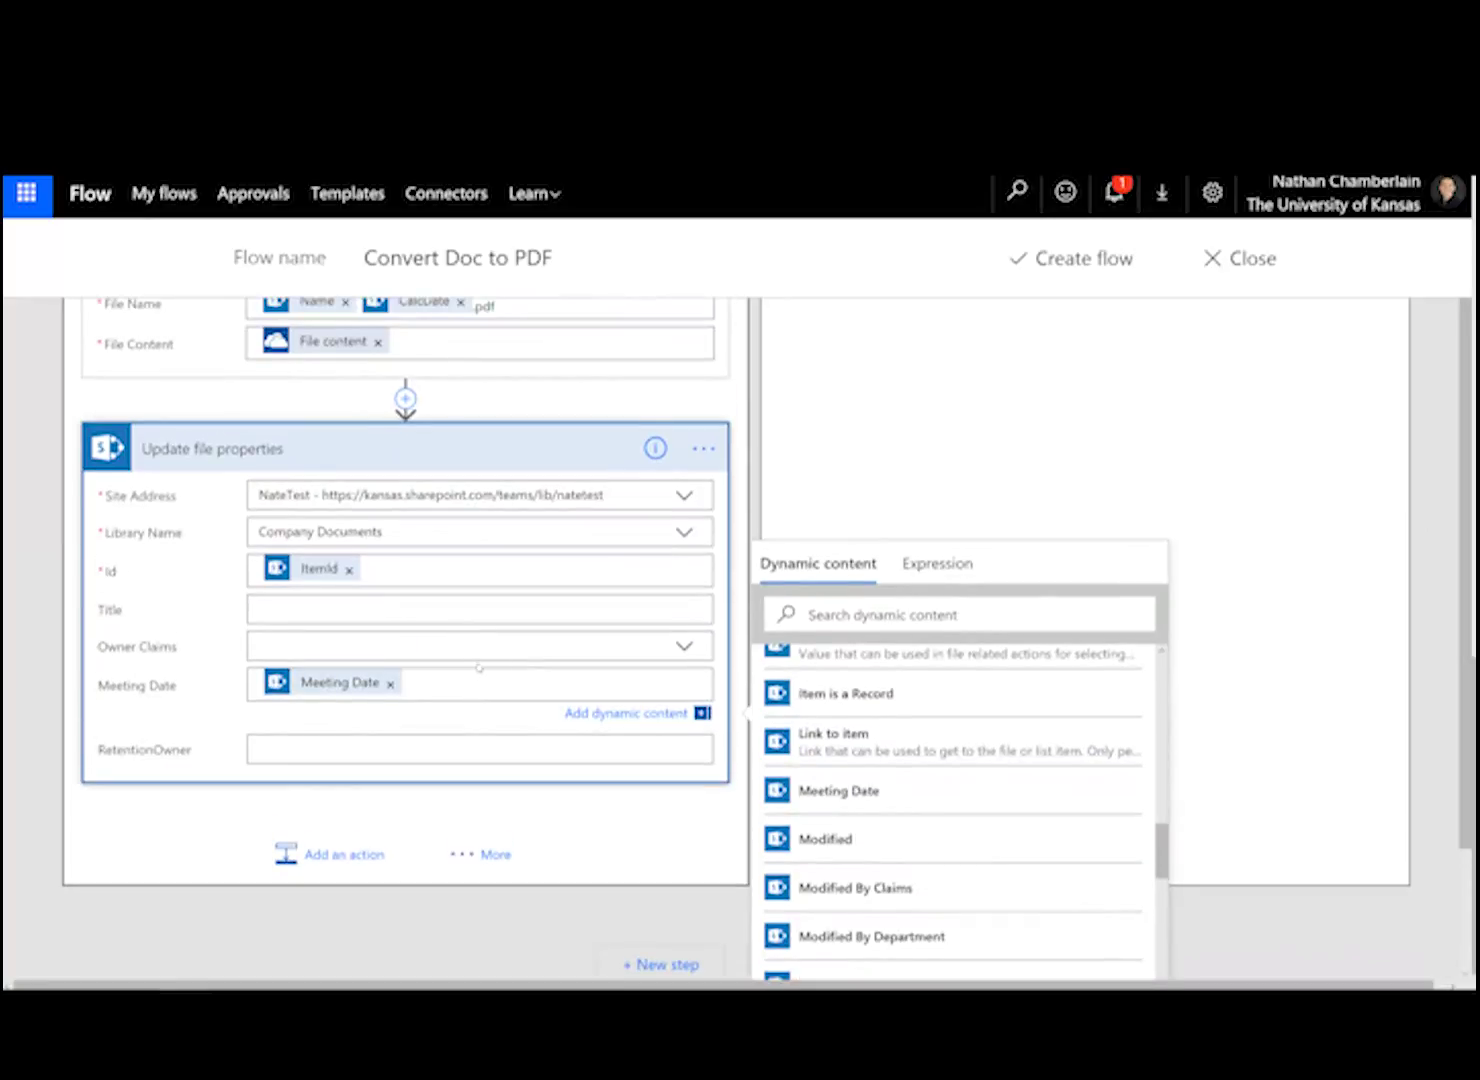
scroll(479, 667, "up", 1)
scroll(479, 667, "down", 1)
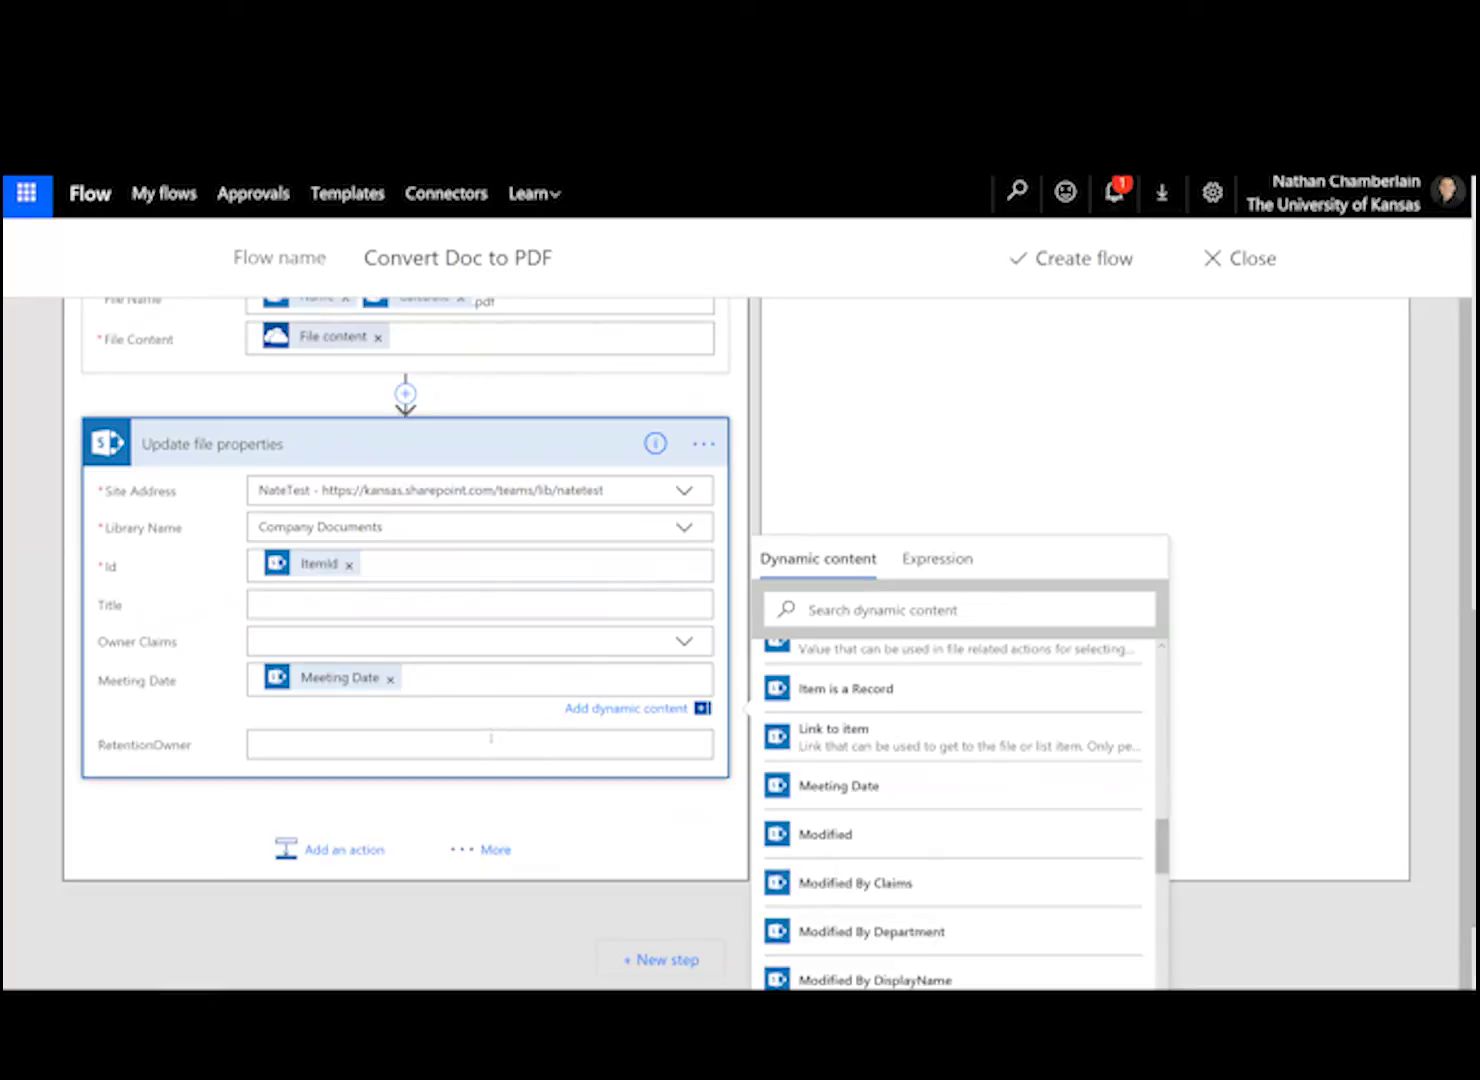
- Save the flow, then re-save the Minutes document's properties in SharePoint to trigger it
left_click(1083, 261)
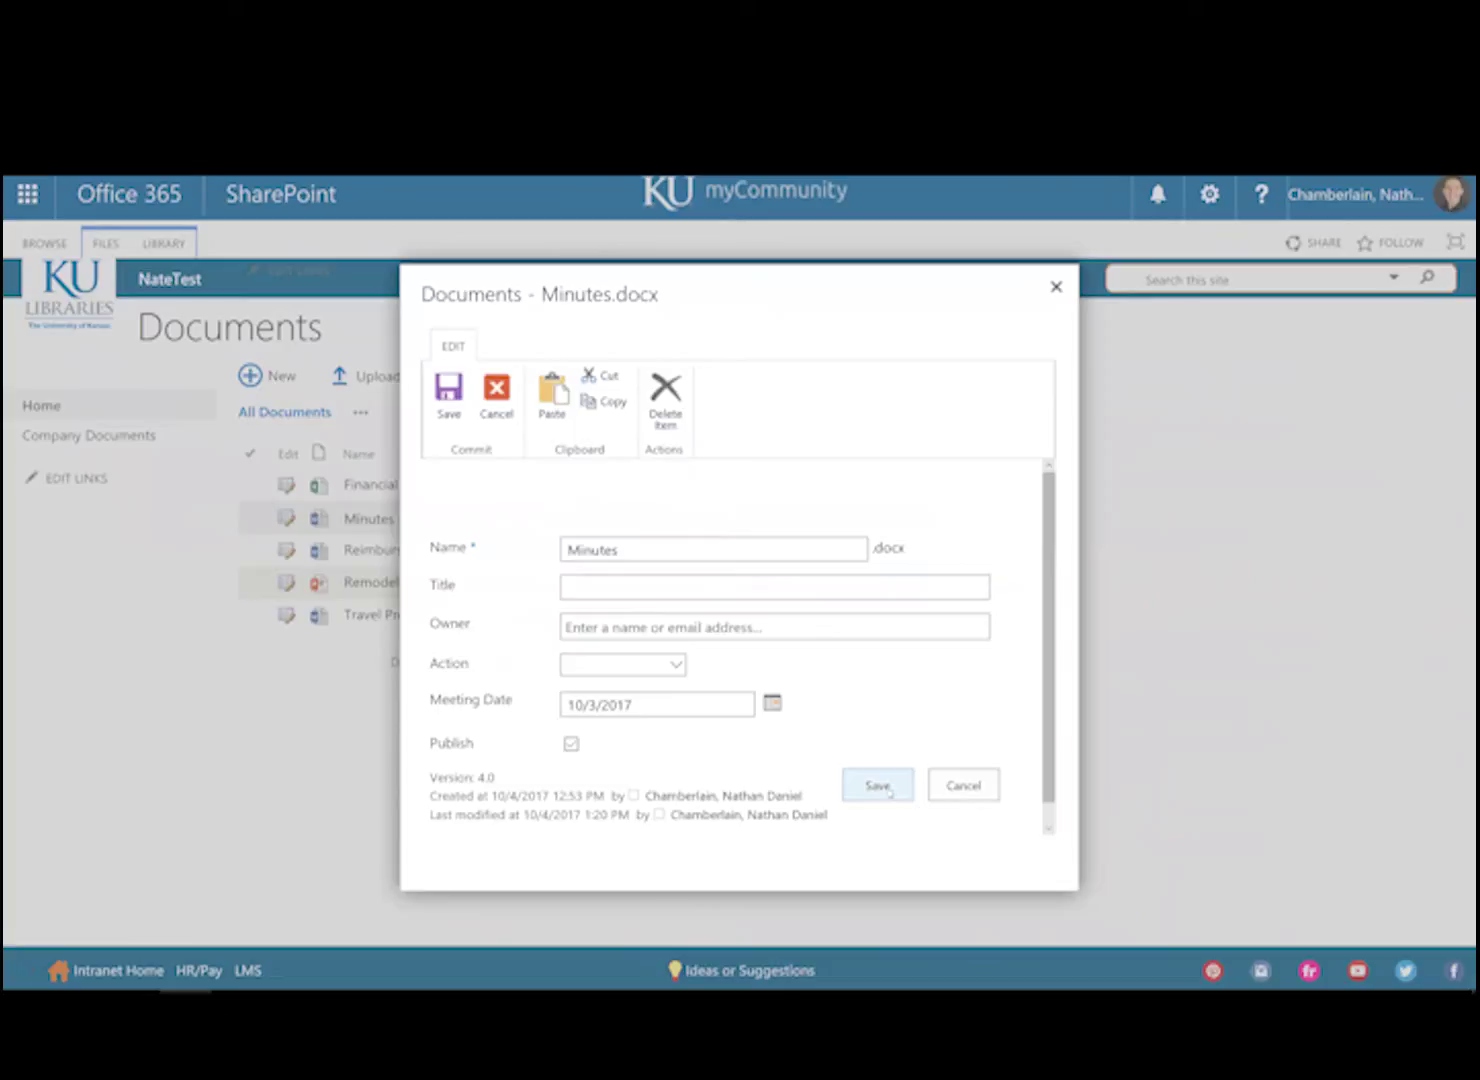
left_click(886, 789)
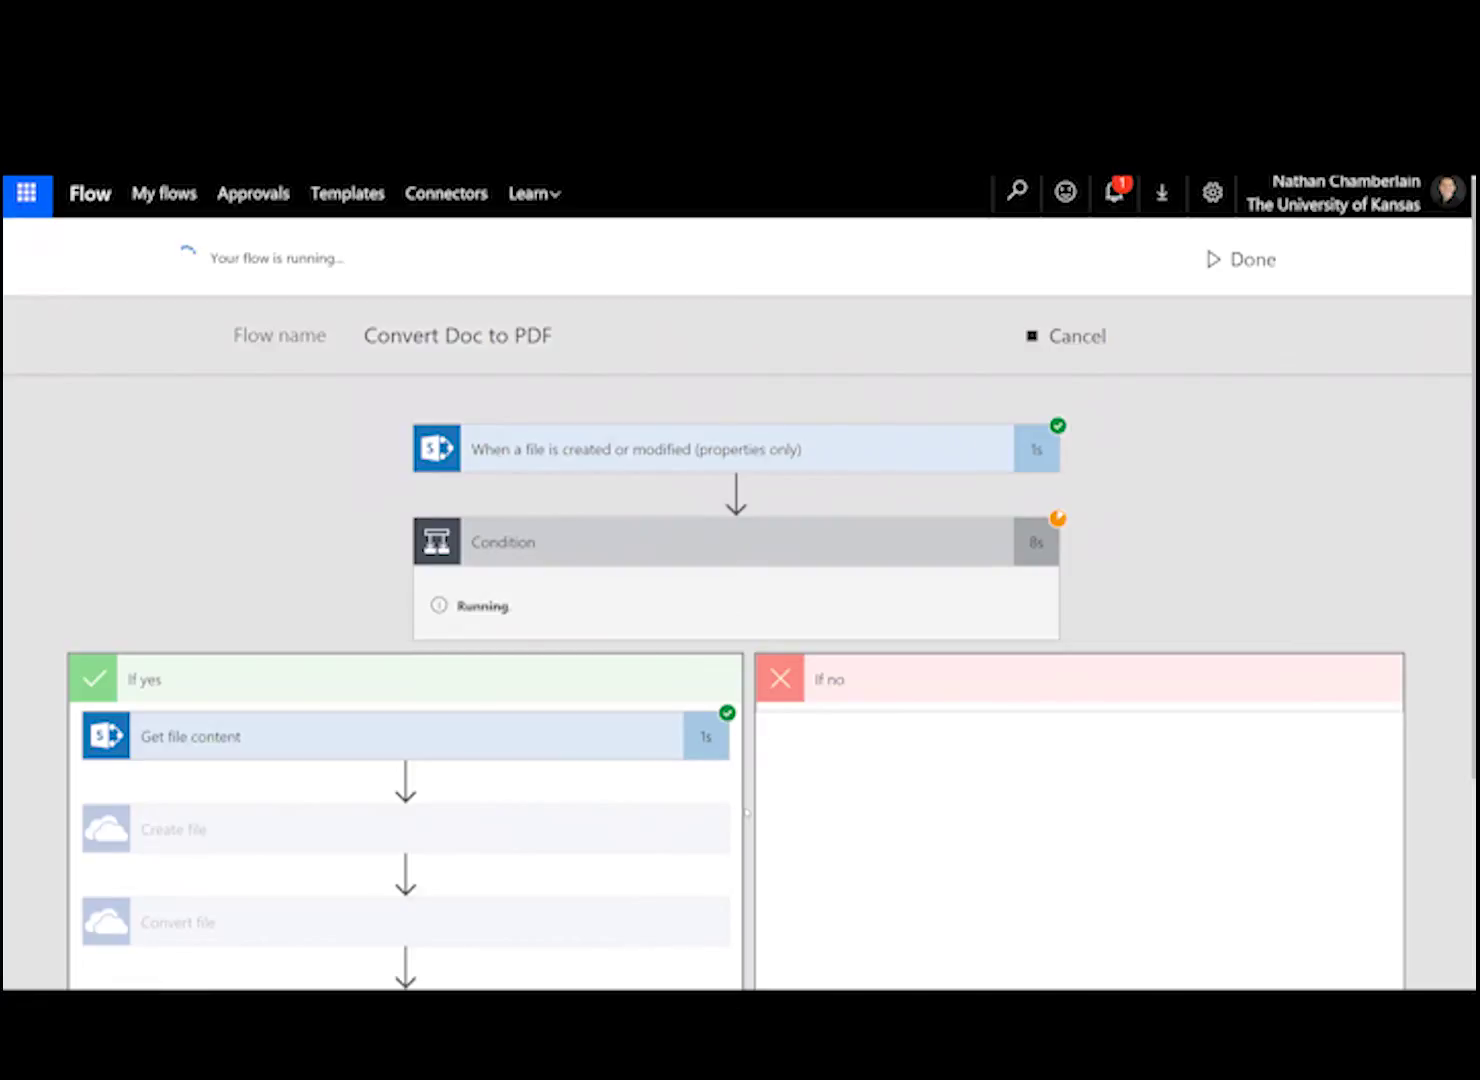
- Scroll through the successful Convert Doc to PDF run to review each checked step
scroll(746, 812, "down", 1)
scroll(747, 822, "down", 1)
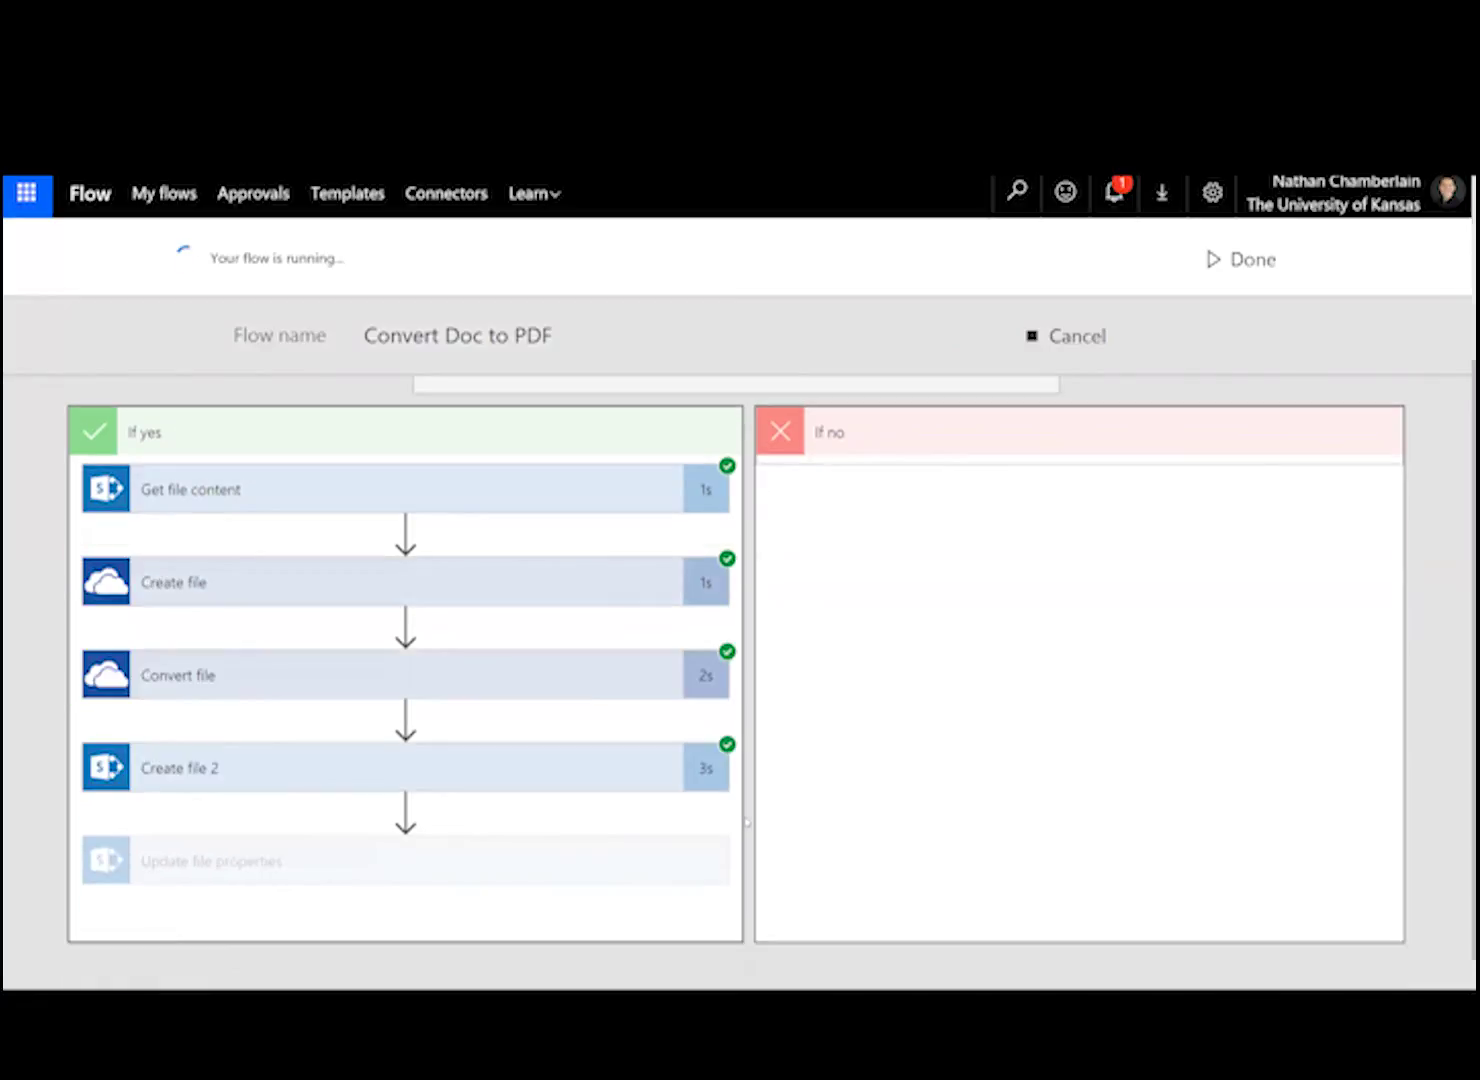
scroll(746, 823, "up", 1)
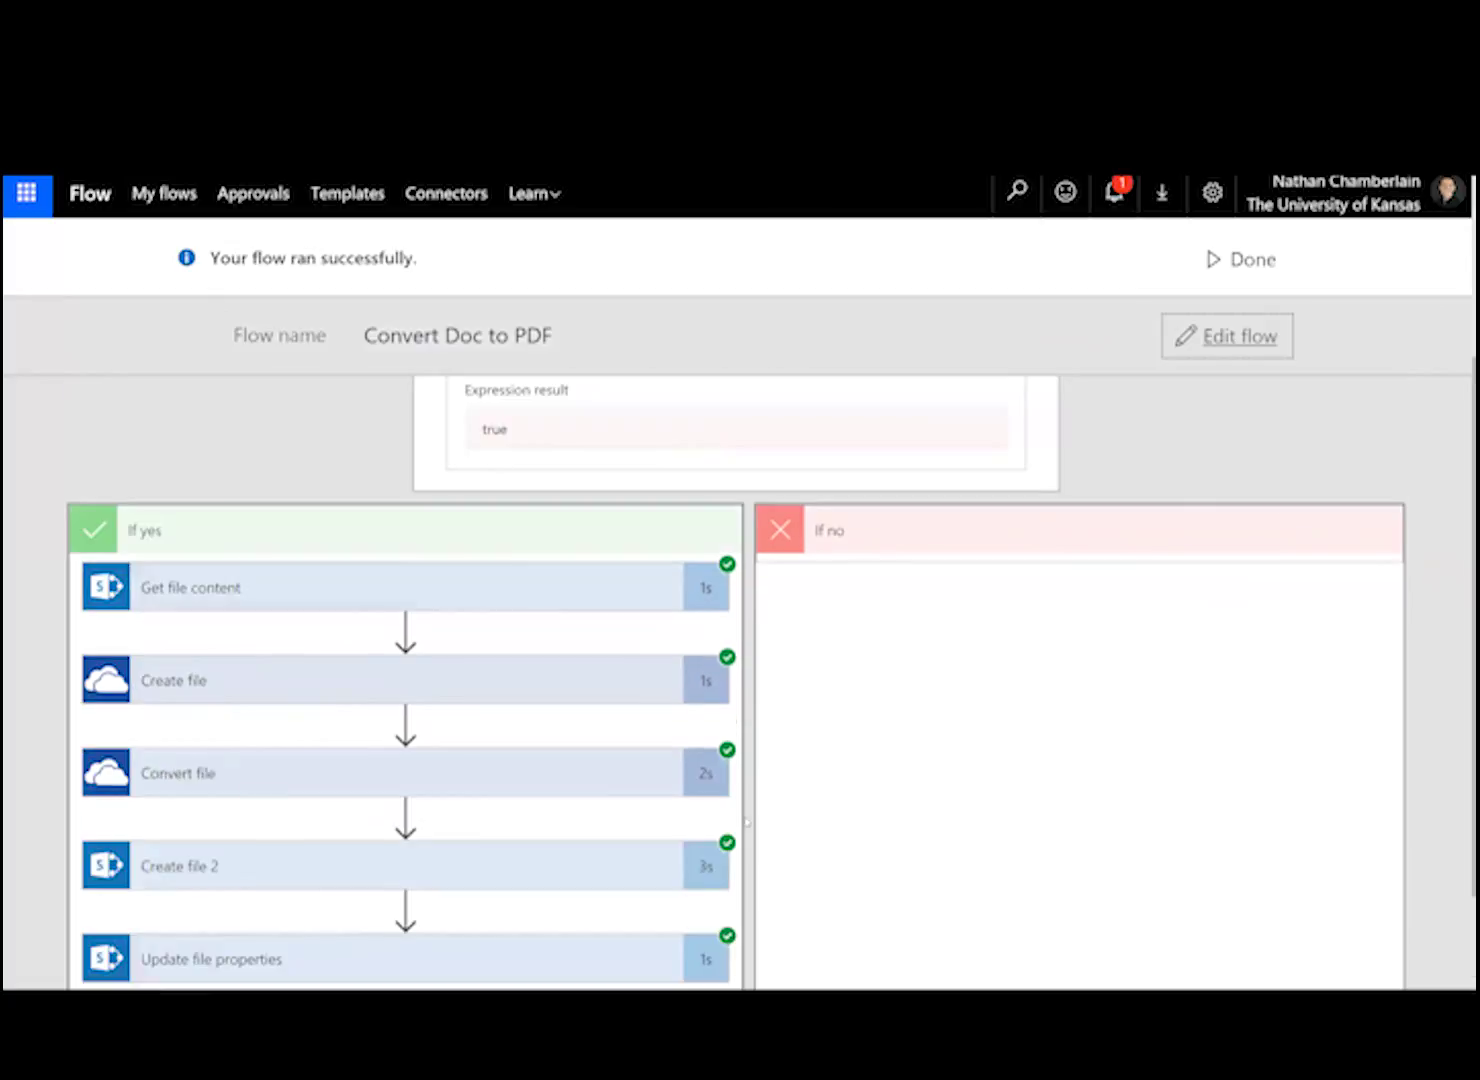
scroll(749, 828, "down", 1)
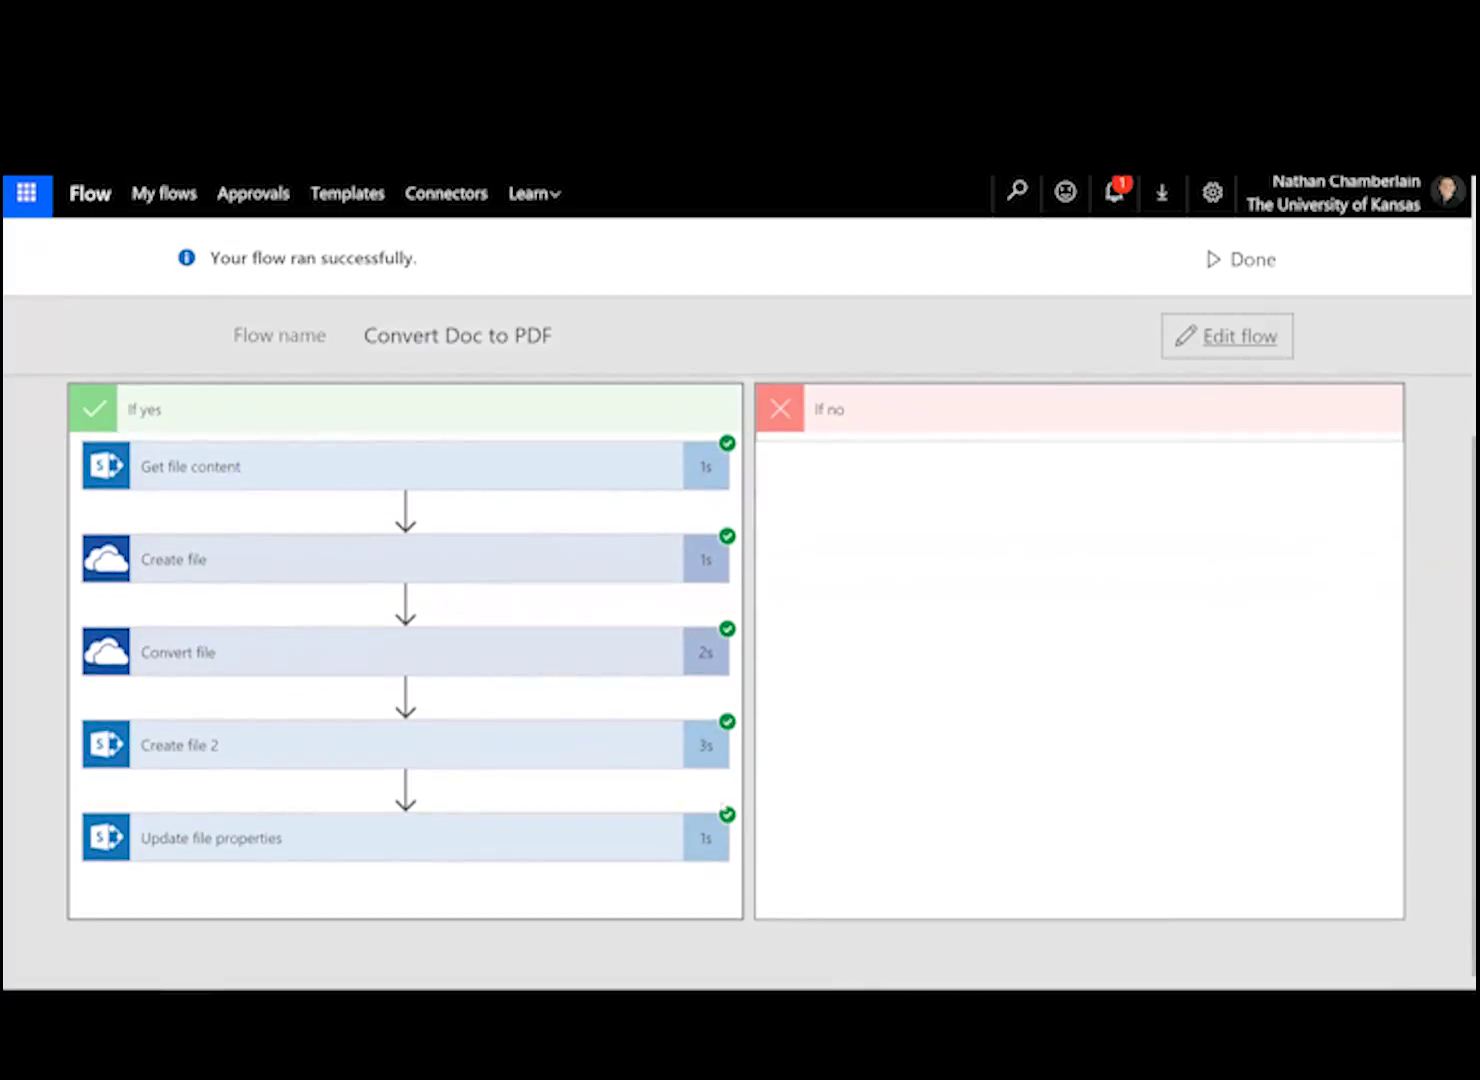
scroll(742, 772, "up", 2)
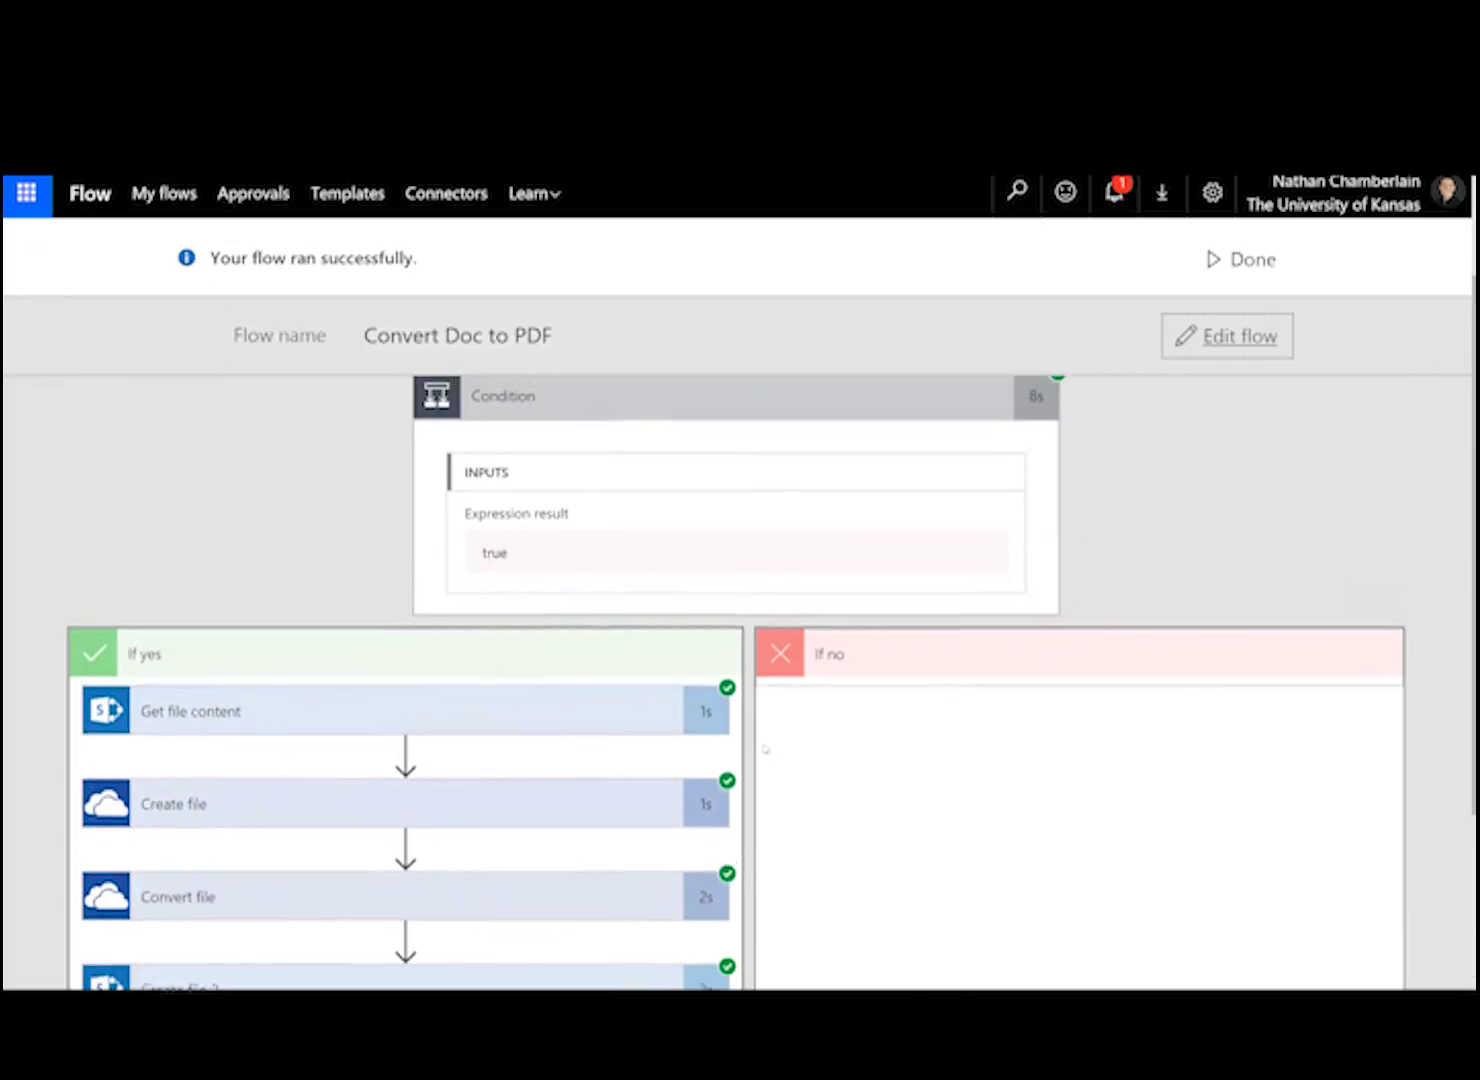
scroll(766, 723, "up", 1)
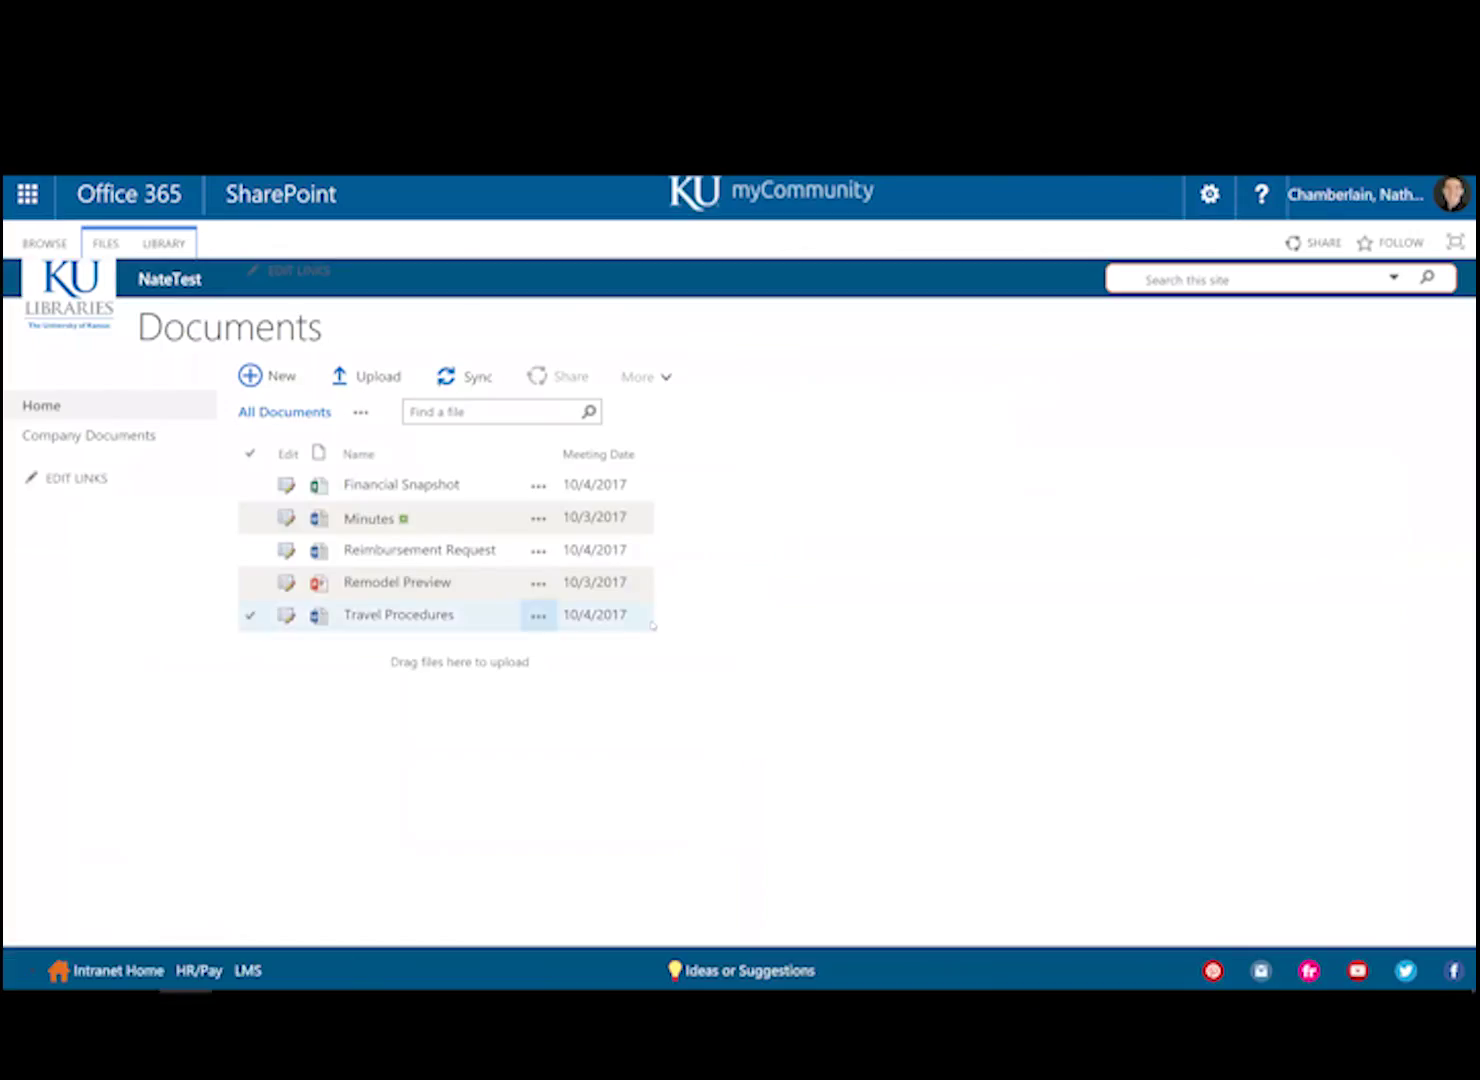
- View the Minutes2017-10-03 PDF in Company Documents, then open the original Minutes document in Word Online
left_click(90, 434)
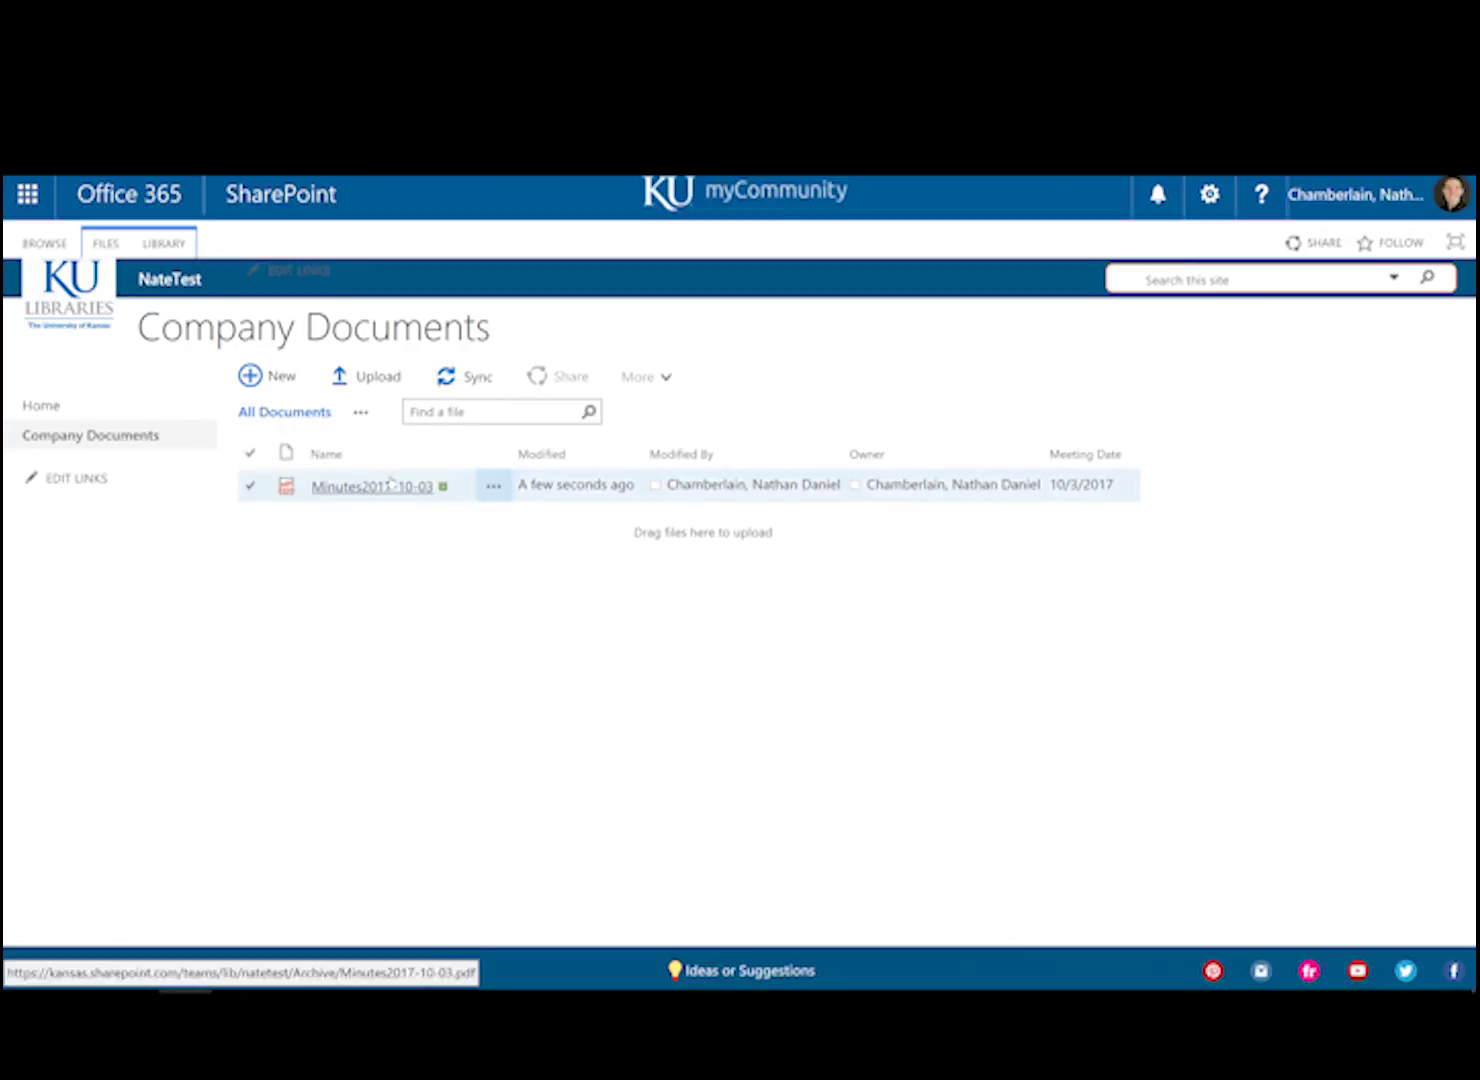
left_click(391, 485)
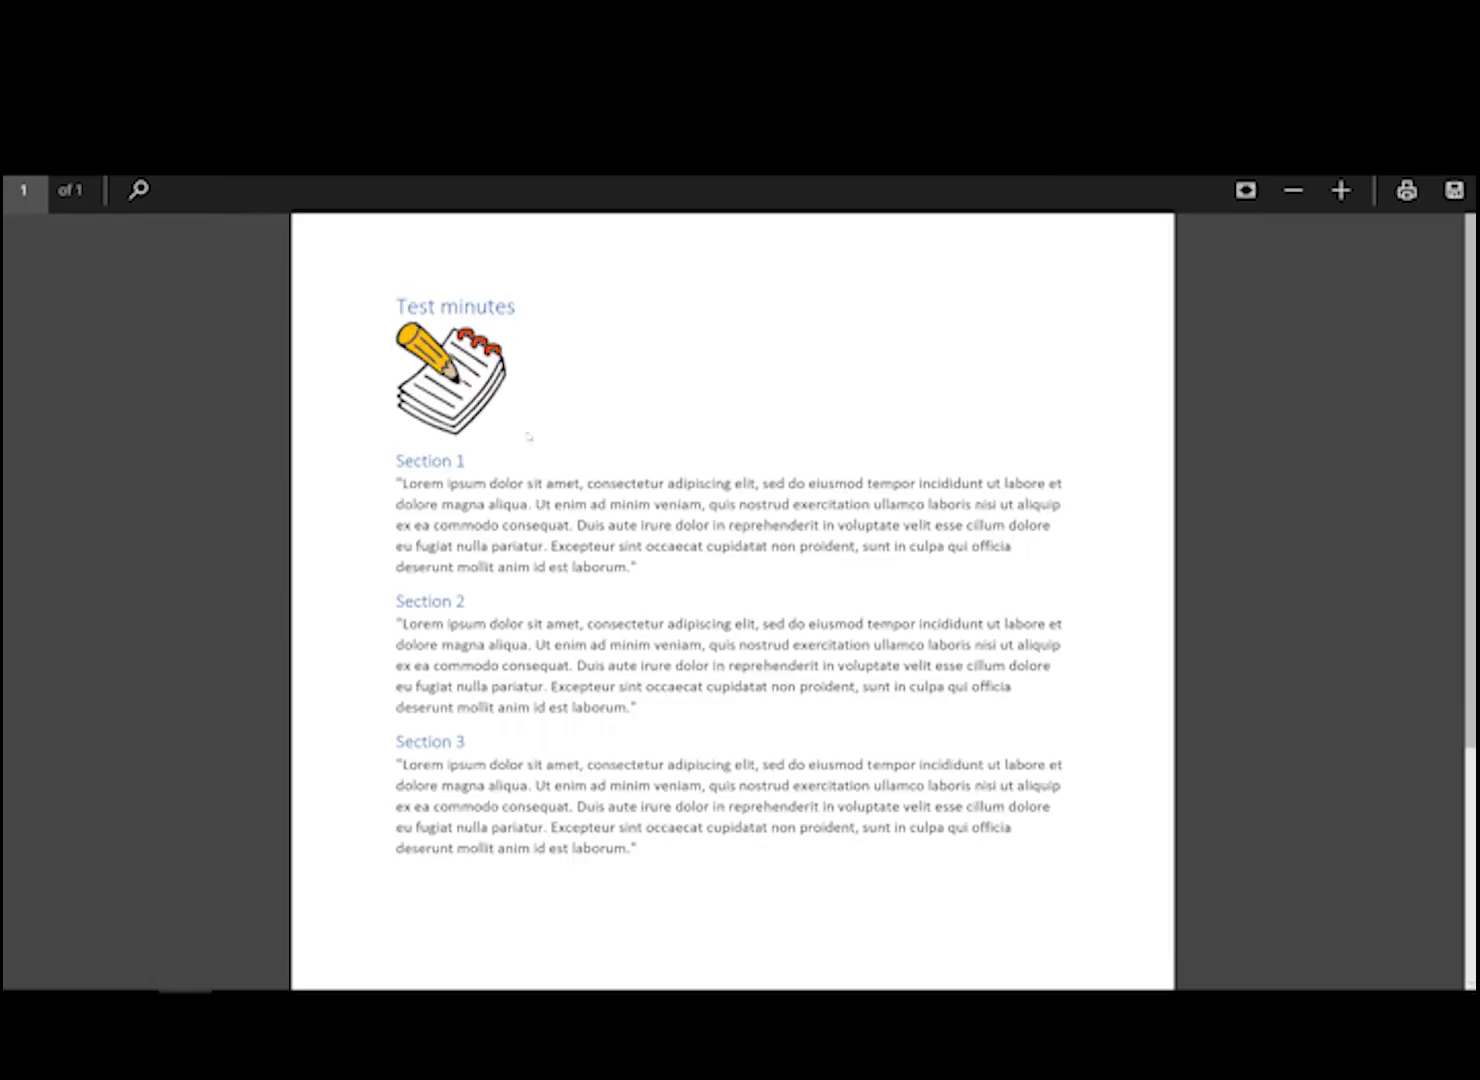
scroll(581, 500, "down", 3)
scroll(626, 565, "up", 3)
key("Escape")
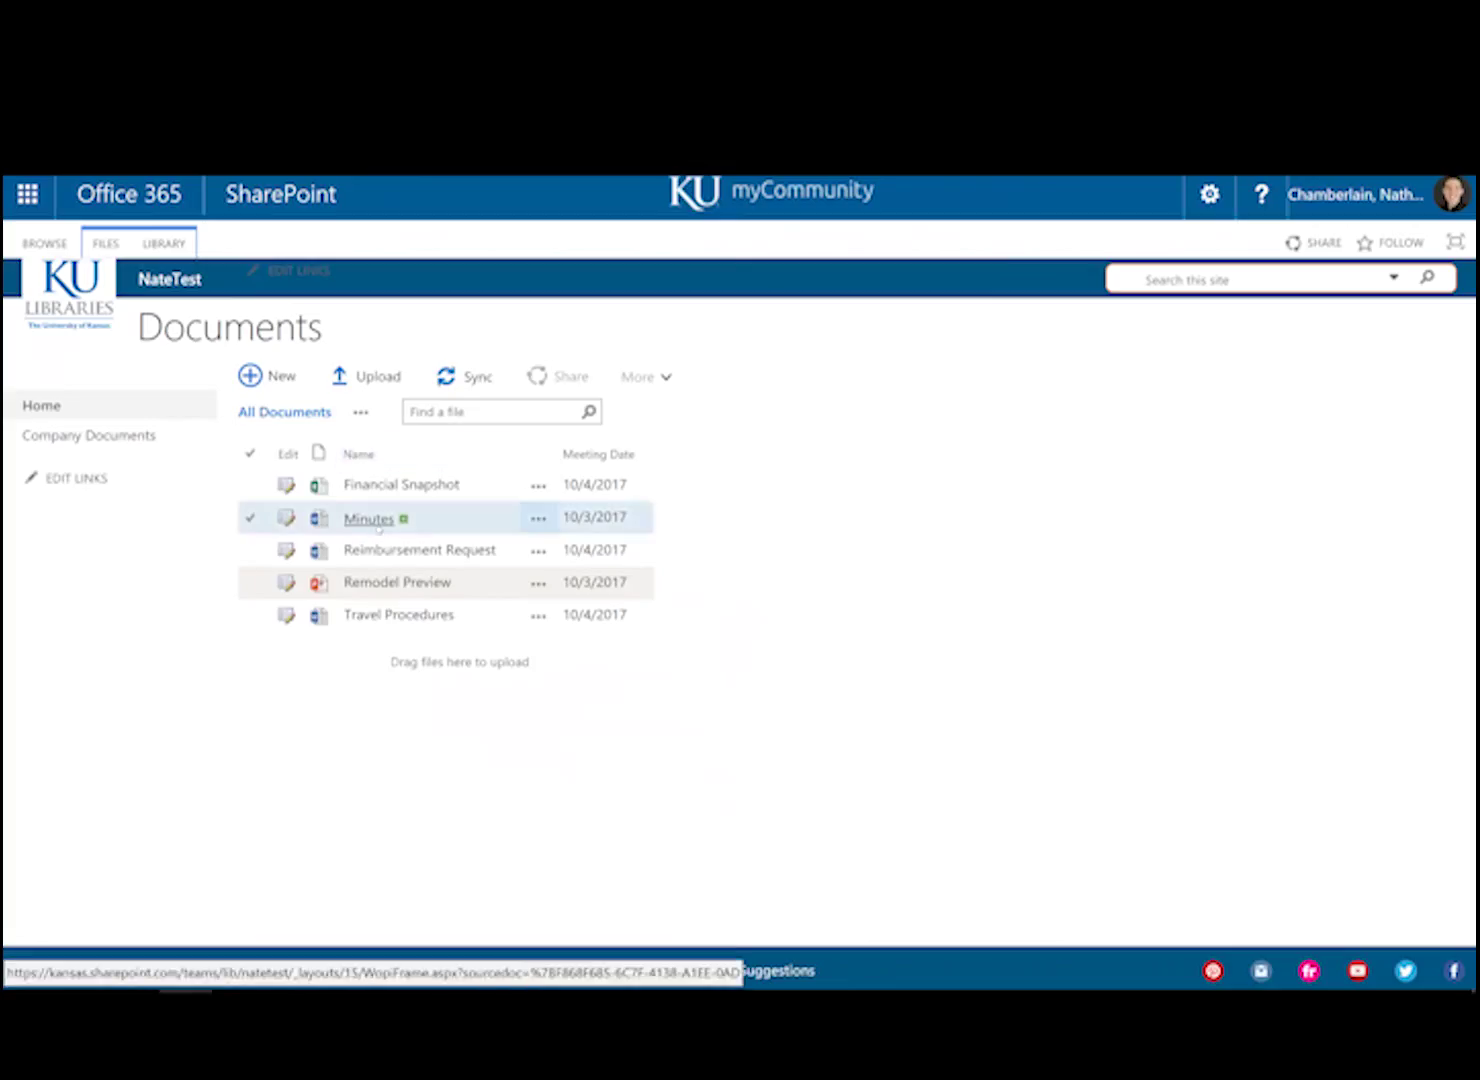
left_click(375, 521)
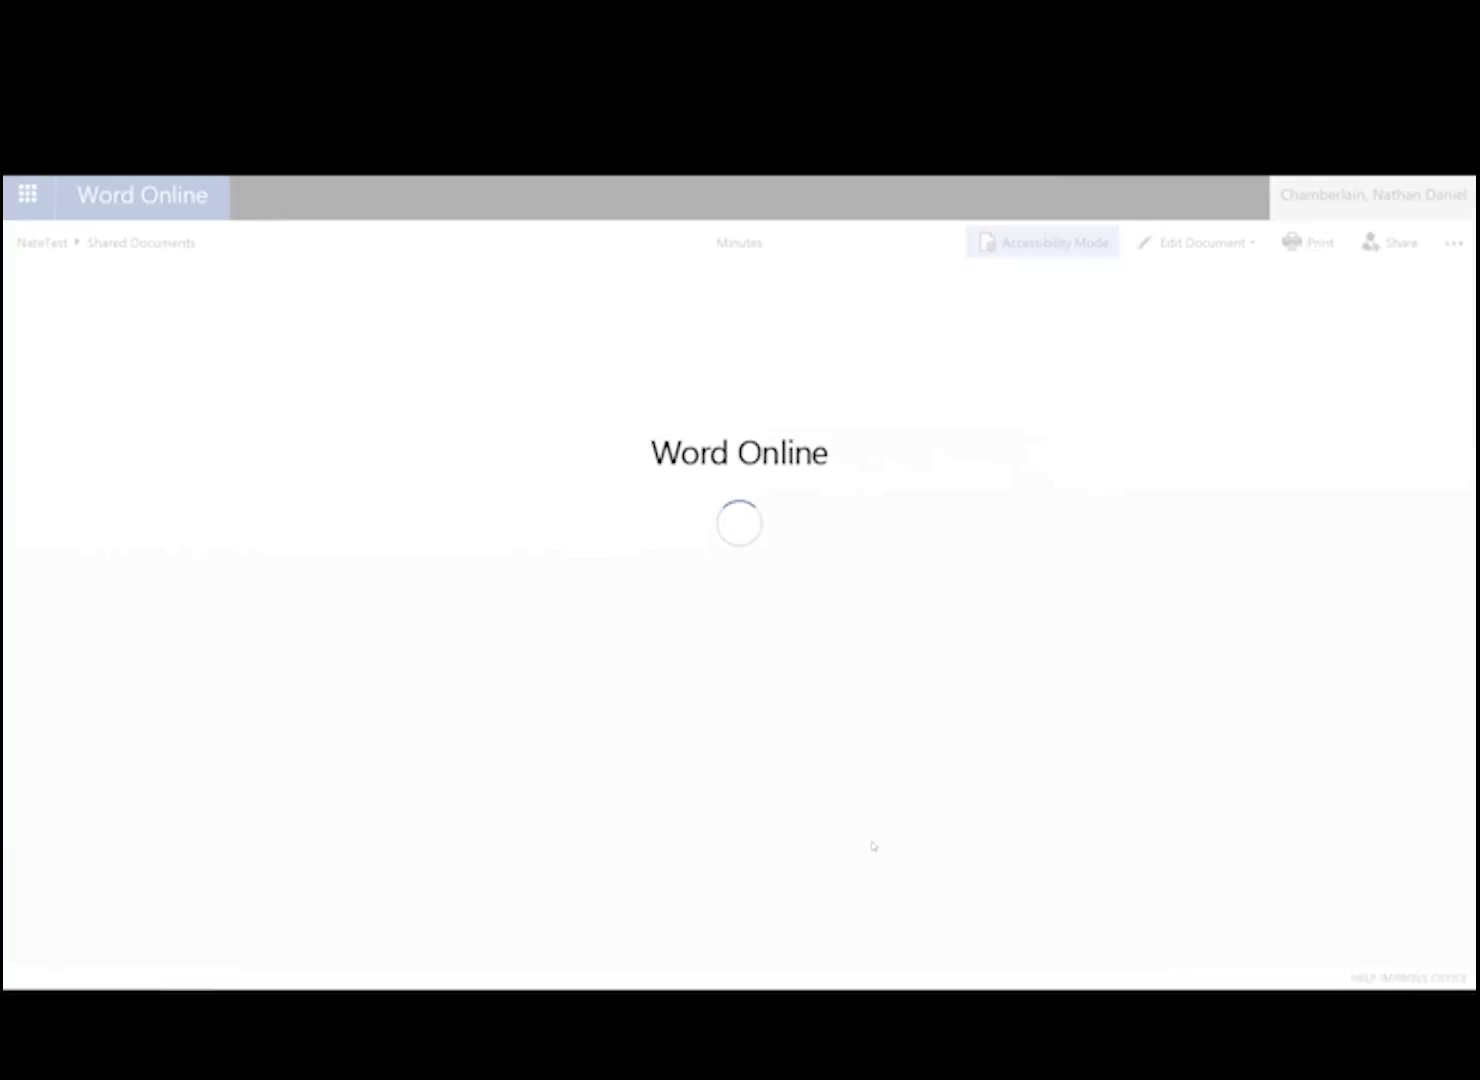